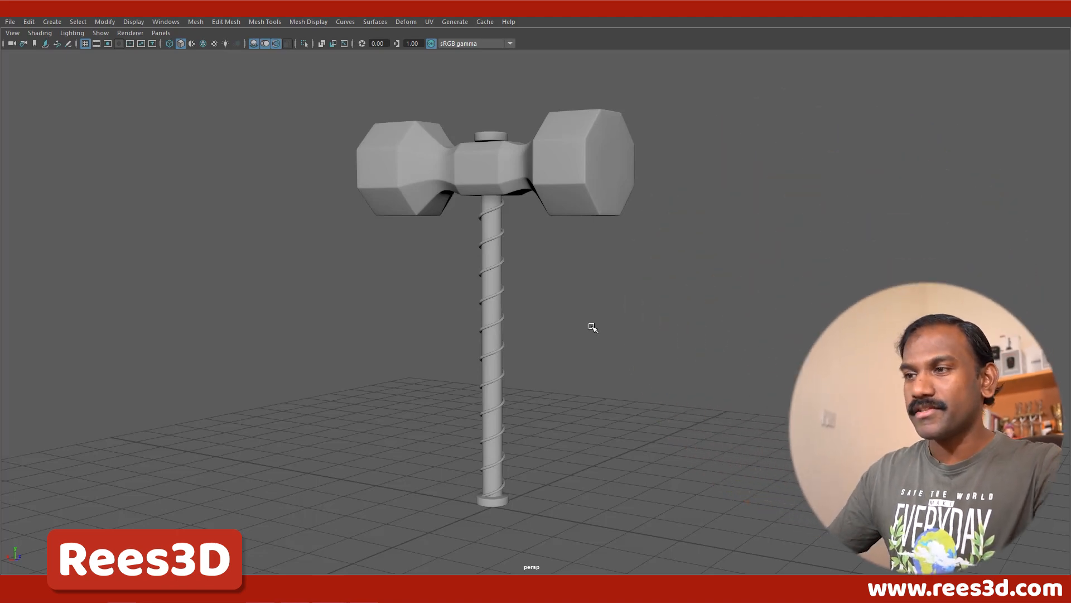
Step: Start a new empty scene, discarding the unsaved changes to the current hammer scene
{"action": "left_click_drag", "start_coordinate": [590, 327], "coordinate": [558, 334], "text": "alt"}
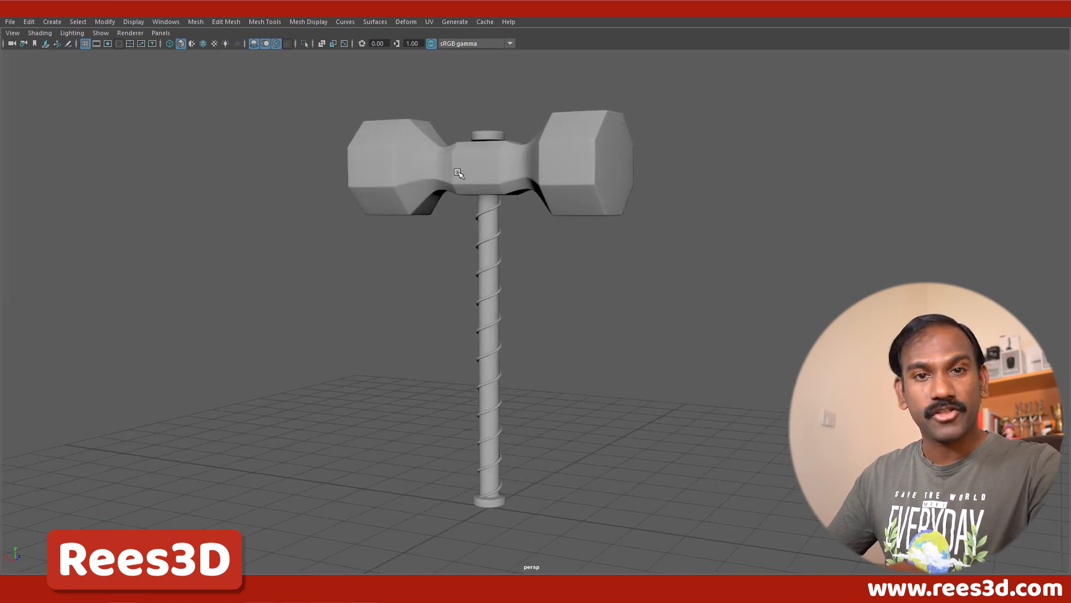
{"action": "left_click_drag", "start_coordinate": [550, 201], "coordinate": [493, 202], "text": "alt"}
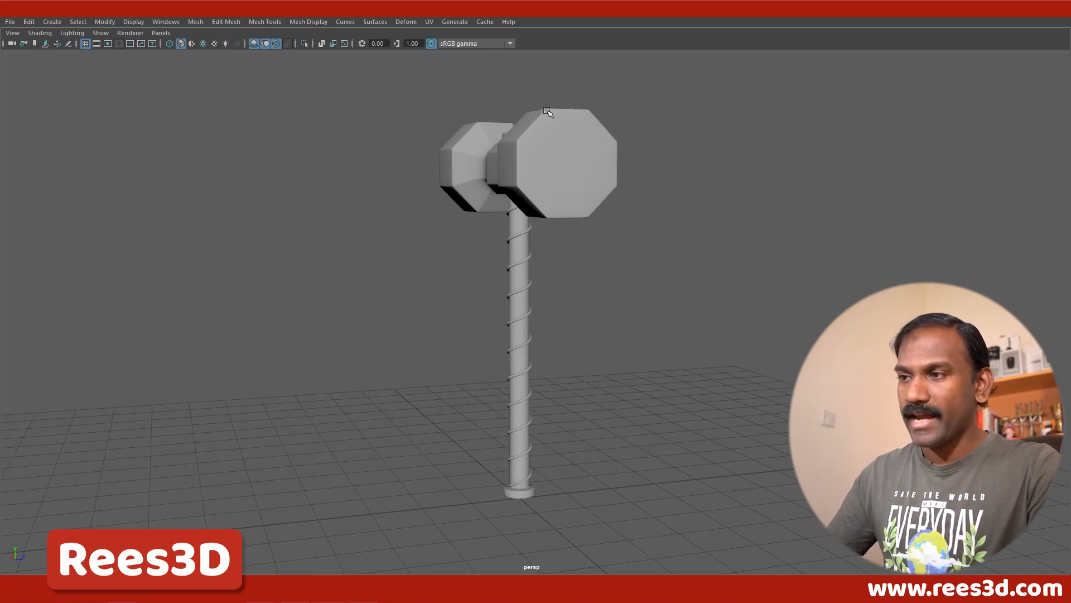
{"action": "left_click_drag", "start_coordinate": [510, 192], "coordinate": [433, 273], "text": "alt"}
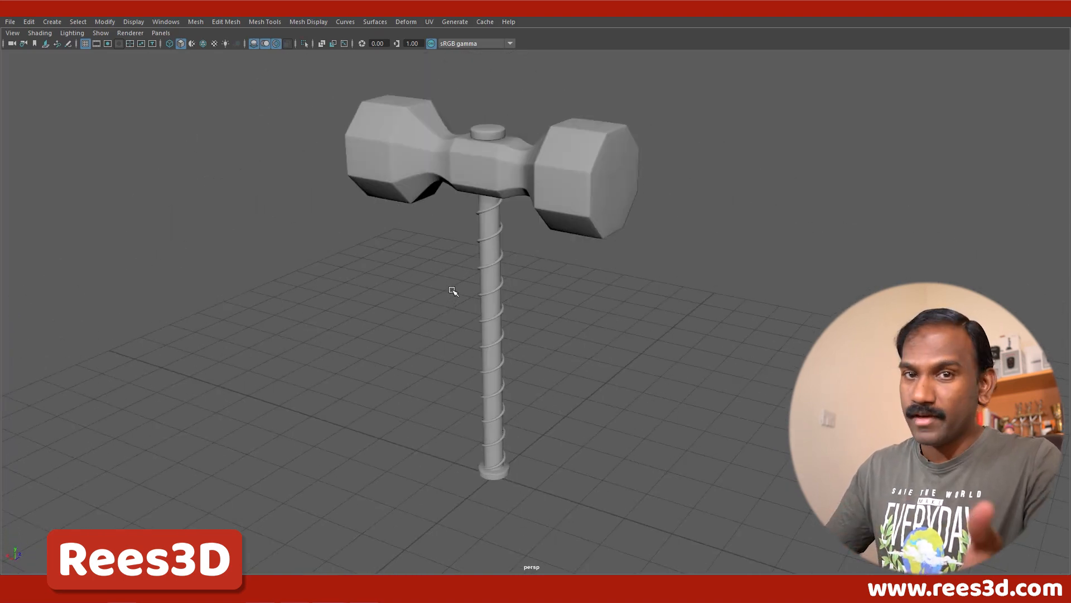
{"action": "left_click", "coordinate": [15, 25]}
{"action": "left_click", "coordinate": [23, 43]}
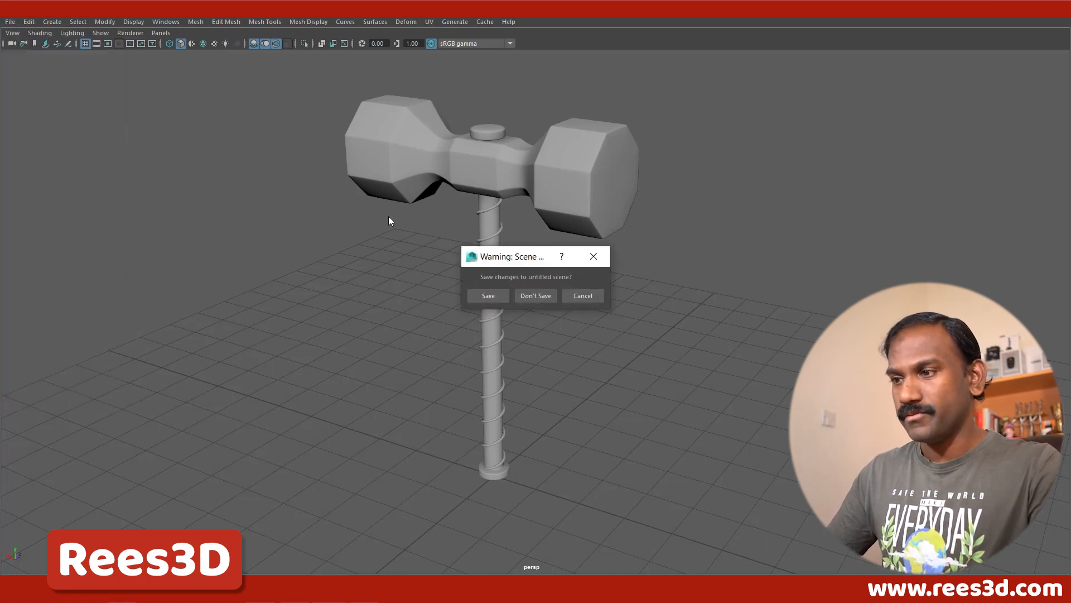
{"action": "left_click", "coordinate": [545, 299]}
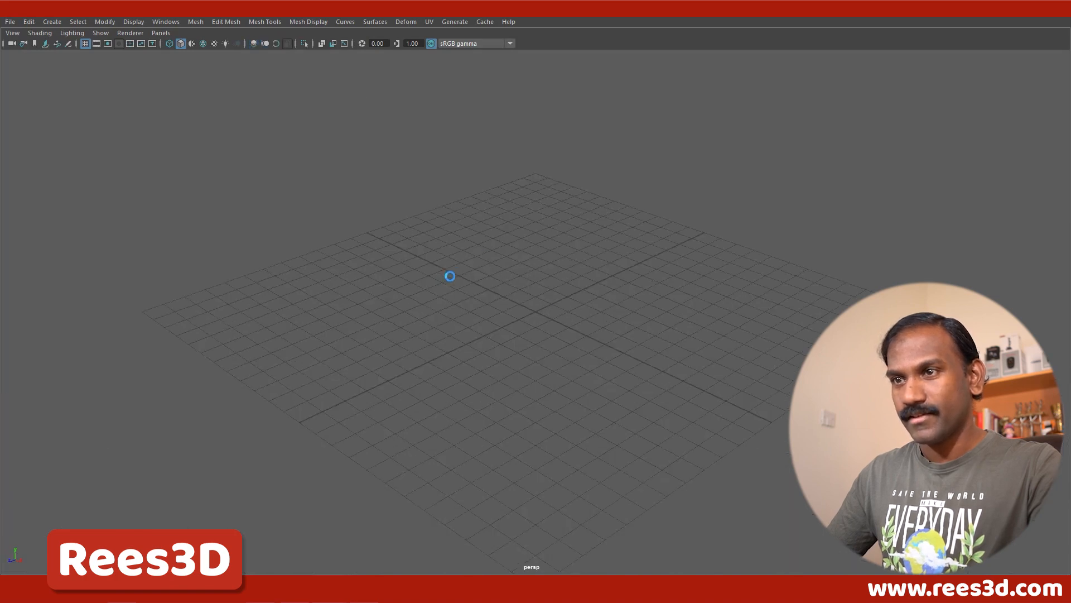
Step: Restore the full interface around the viewport and create a polygon cube at the origin
{"action": "key", "text": "space"}
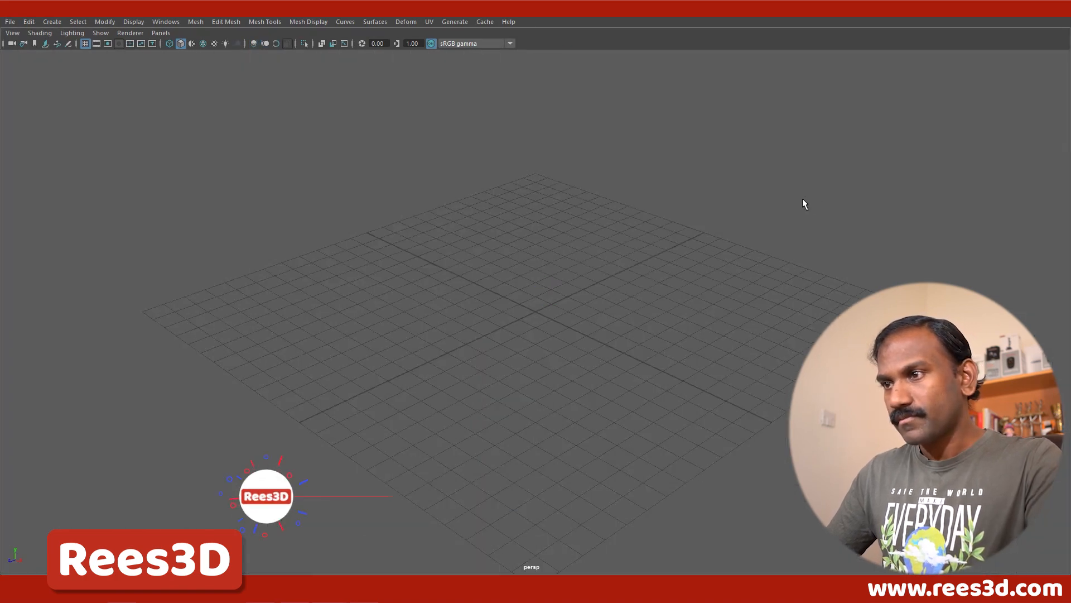
{"action": "key", "text": "ctrl+space"}
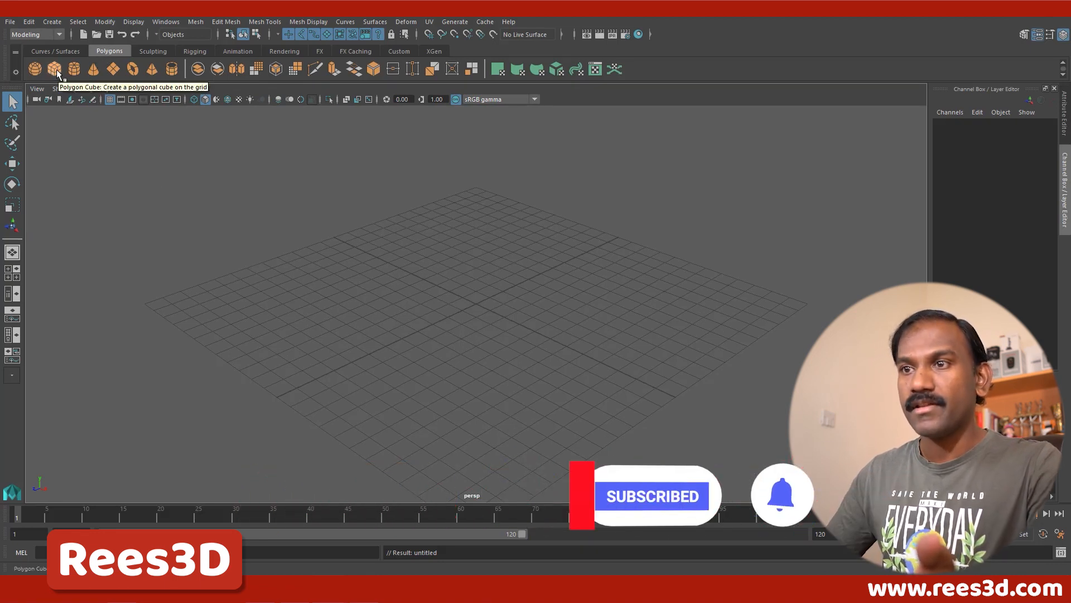
{"action": "left_click", "coordinate": [52, 21]}
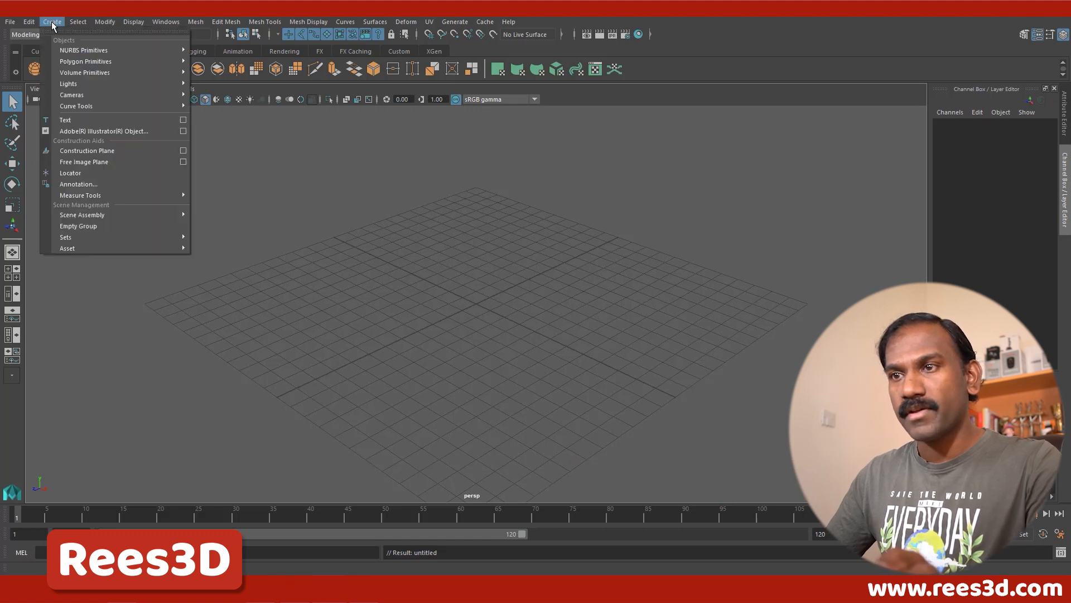
{"action": "mouse_move", "coordinate": [66, 63]}
{"action": "left_click", "coordinate": [211, 80]}
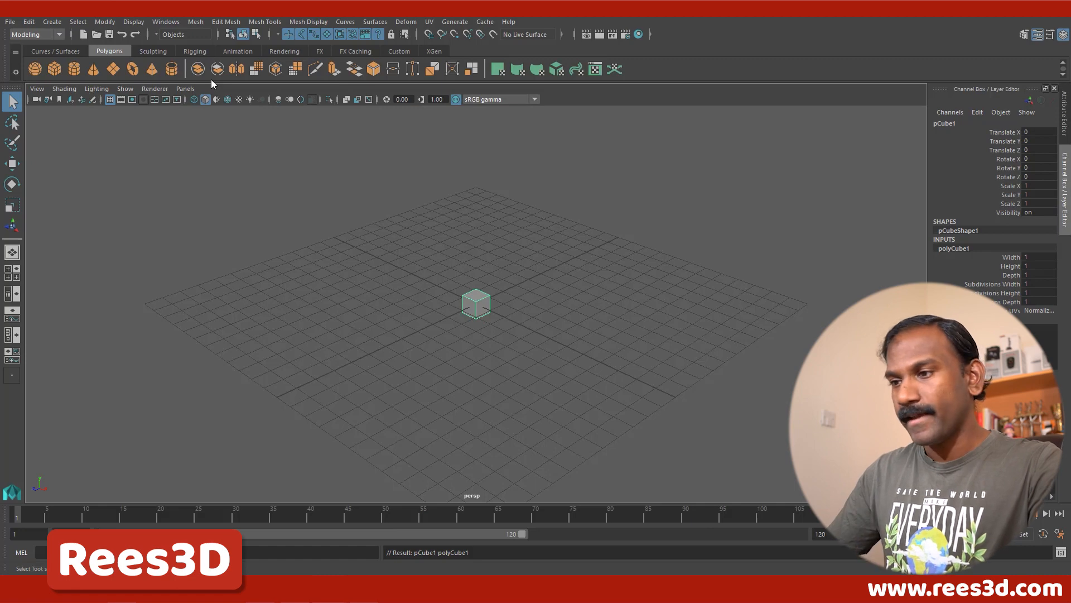
Step: Set the cube's Subdivisions Width to 2 so it is split down the middle
{"action": "left_click_drag", "start_coordinate": [393, 260], "coordinate": [447, 286], "text": "alt"}
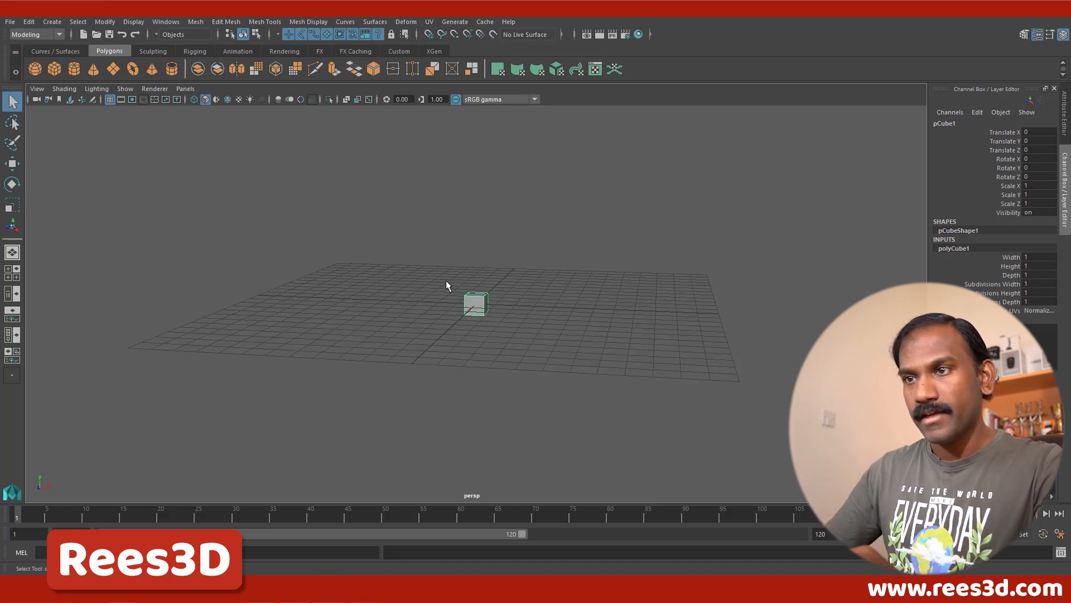
{"action": "scroll", "coordinate": [564, 361], "scroll_direction": "up", "scroll_amount": 10}
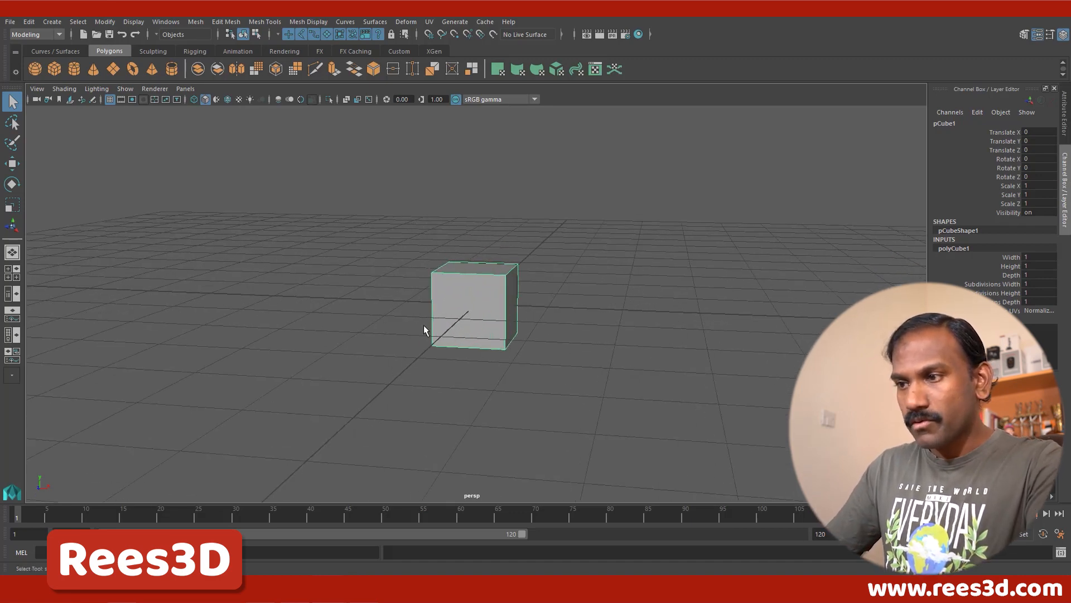
{"action": "middle_click_drag", "start_coordinate": [425, 329], "coordinate": [327, 342], "text": "alt"}
{"action": "left_click_drag", "start_coordinate": [327, 347], "coordinate": [348, 339], "text": "alt"}
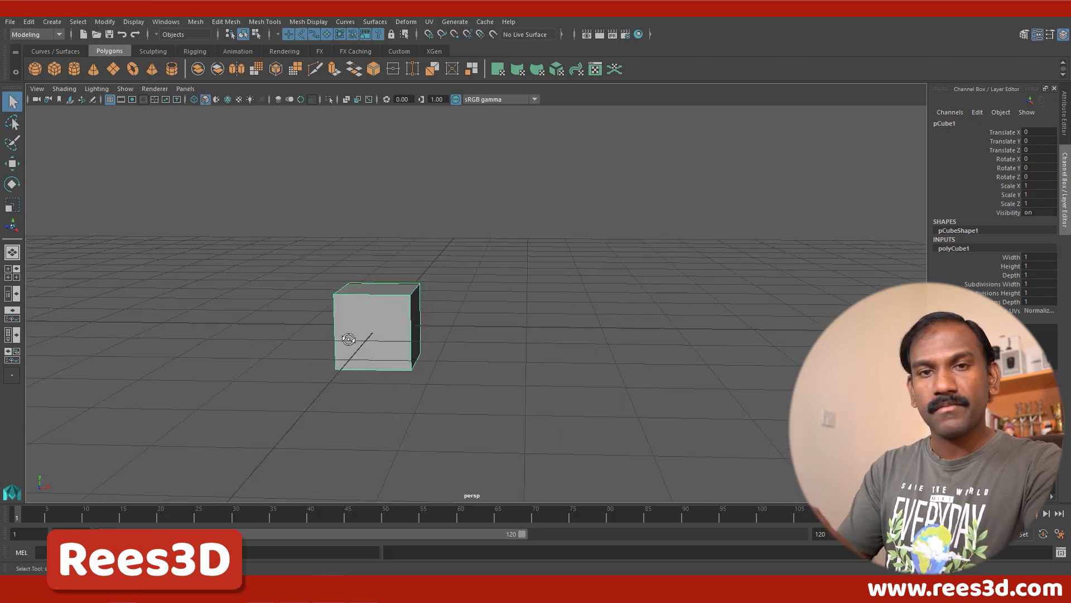
{"action": "left_click_drag", "start_coordinate": [356, 354], "coordinate": [371, 366], "text": "alt"}
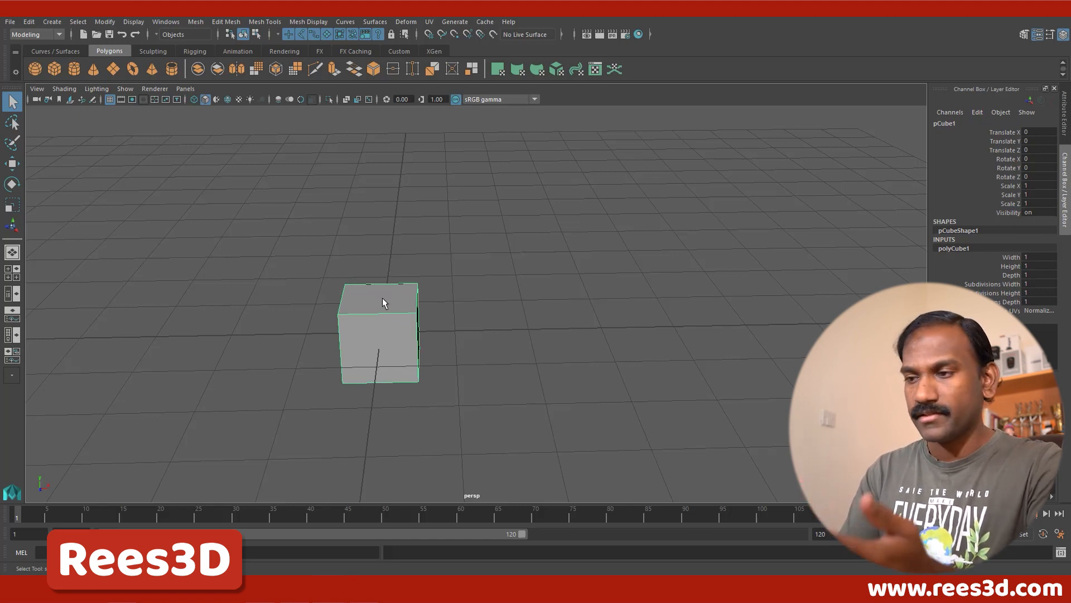
{"action": "left_click_drag", "start_coordinate": [383, 301], "coordinate": [691, 417], "text": "alt"}
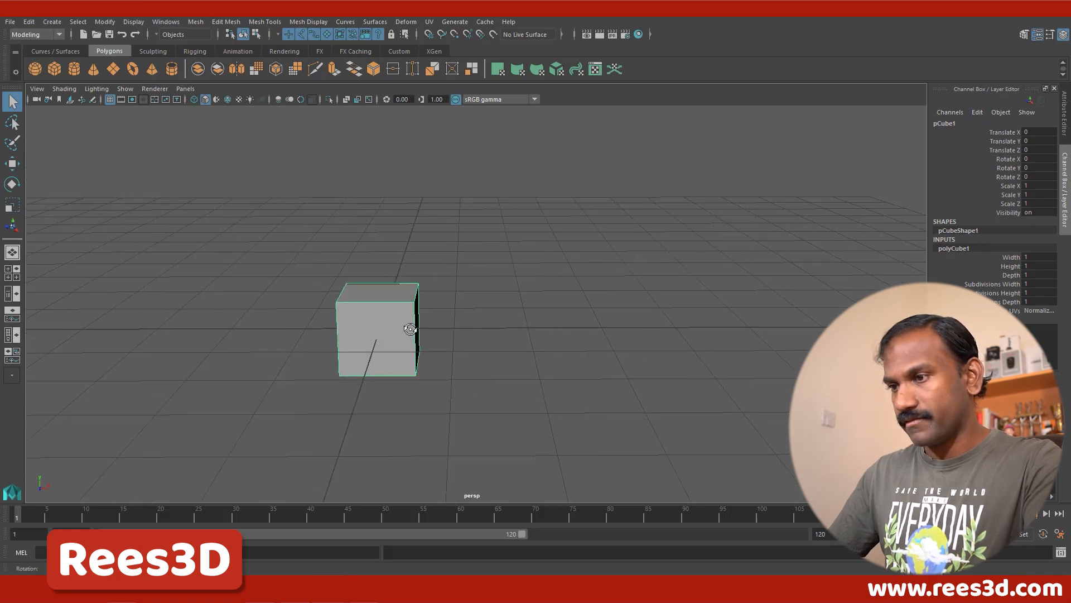
{"action": "left_click", "coordinate": [1004, 294]}
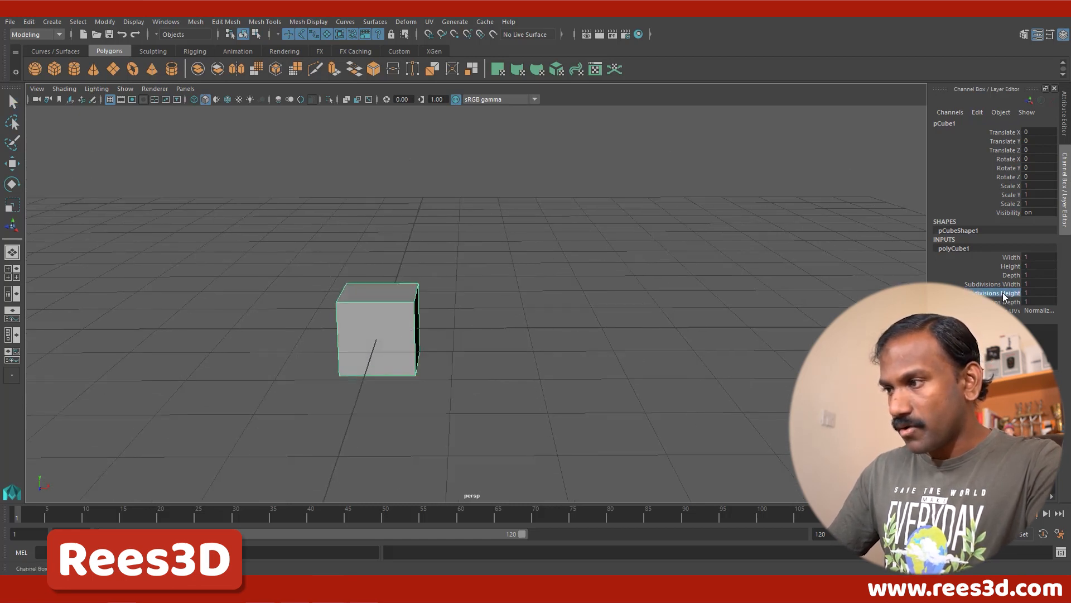
{"action": "left_click", "coordinate": [1004, 284]}
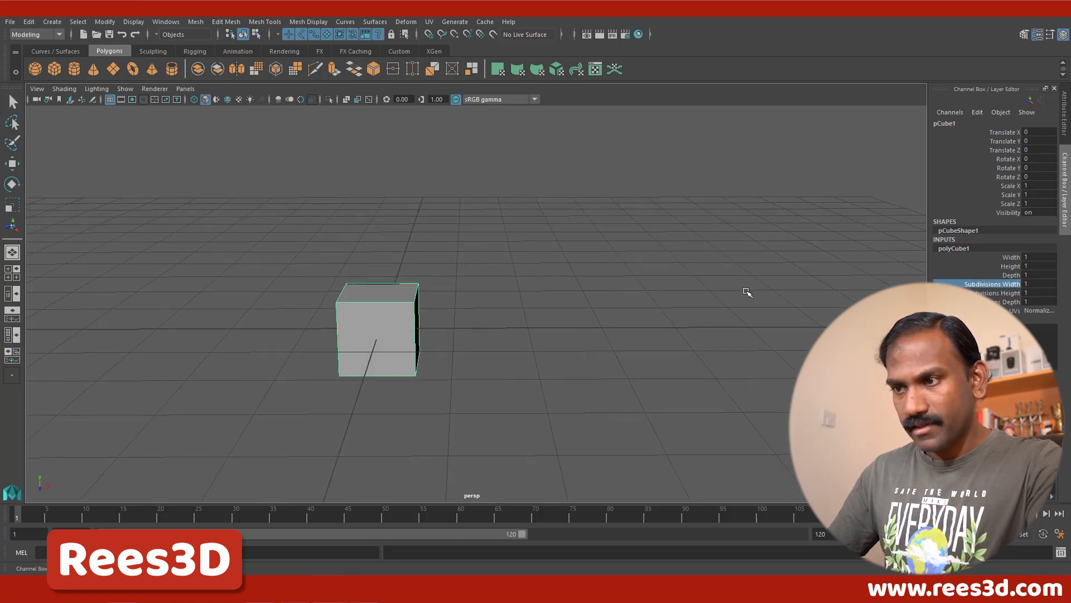
{"action": "middle_click_drag", "start_coordinate": [747, 291], "coordinate": [753, 290]}
{"action": "left_click_drag", "start_coordinate": [652, 332], "coordinate": [526, 318], "text": "alt"}
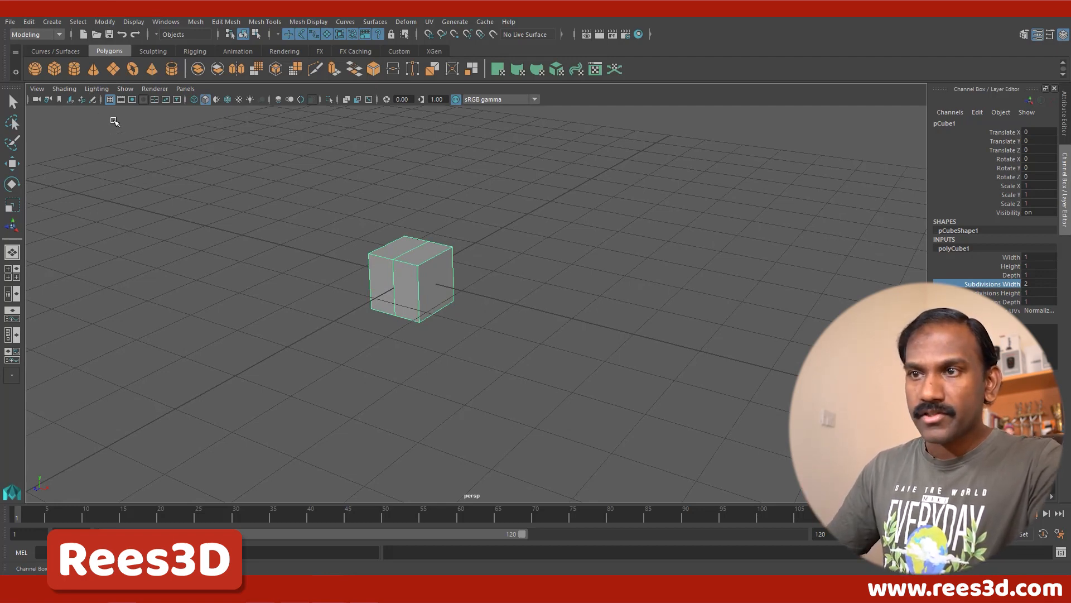
Step: Create a polygon cylinder at the origin and lay it on its side with Rotate Z set to 90
{"action": "left_click", "coordinate": [74, 68]}
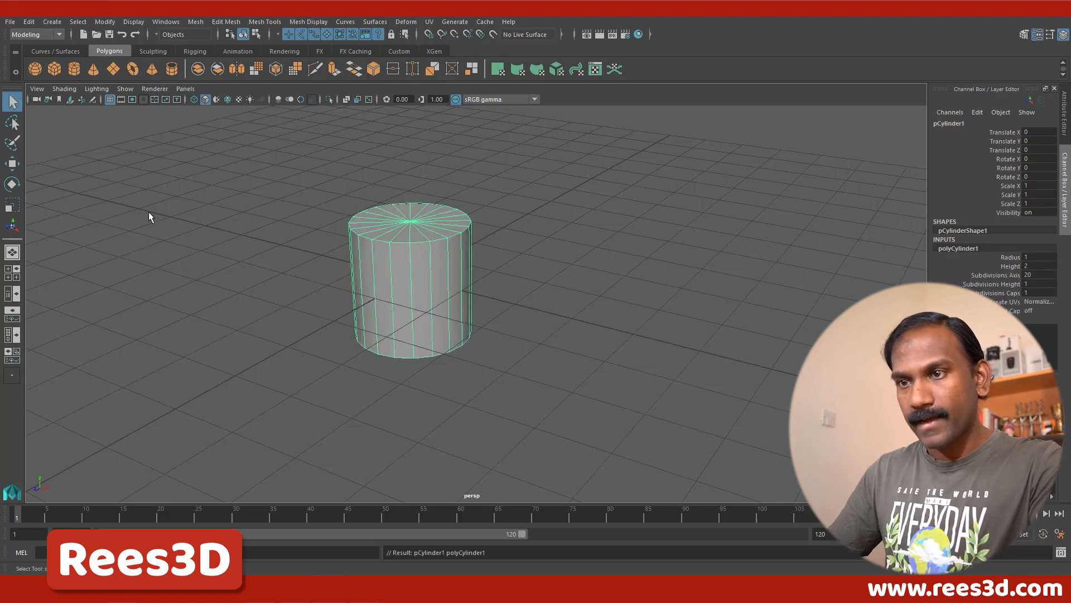
{"action": "left_click", "coordinate": [12, 184]}
{"action": "left_click_drag", "start_coordinate": [438, 248], "coordinate": [448, 272]}
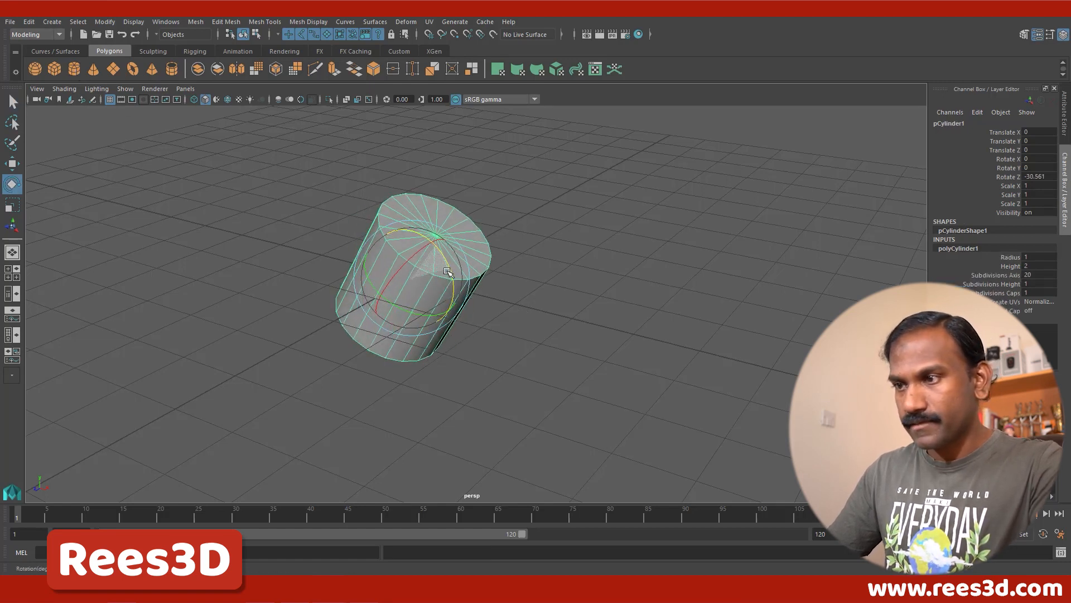
{"action": "left_click", "coordinate": [1054, 177]}
{"action": "type", "text": "9"}
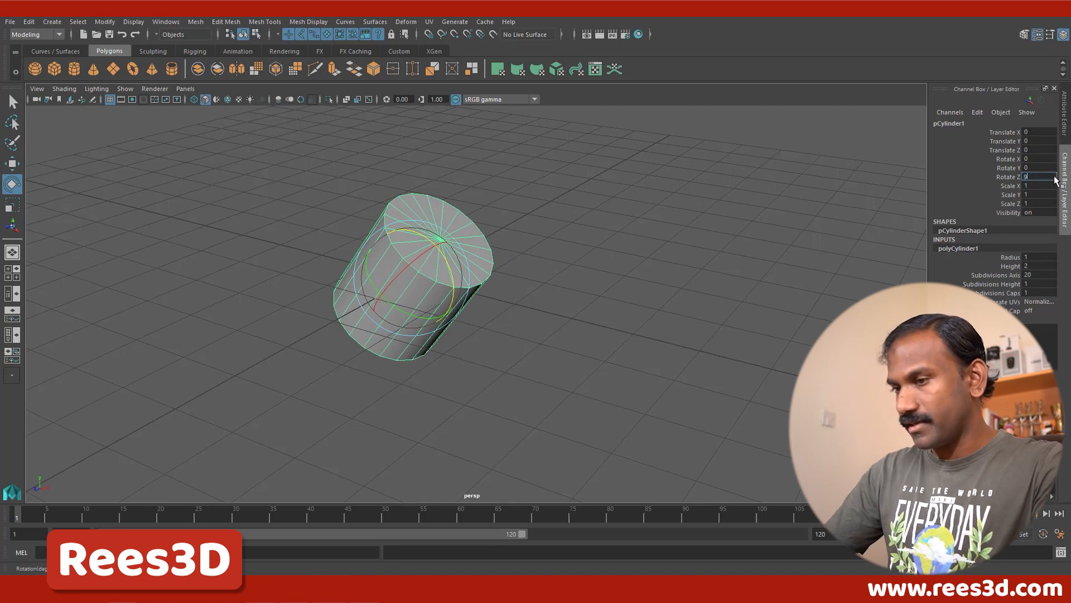
{"action": "type", "text": "0"}
{"action": "key", "text": "Return"}
Step: Set the cylinder's Subdivisions Axis to 8 to give it an octagonal profile
{"action": "left_click_drag", "start_coordinate": [491, 301], "coordinate": [510, 357], "text": "alt"}
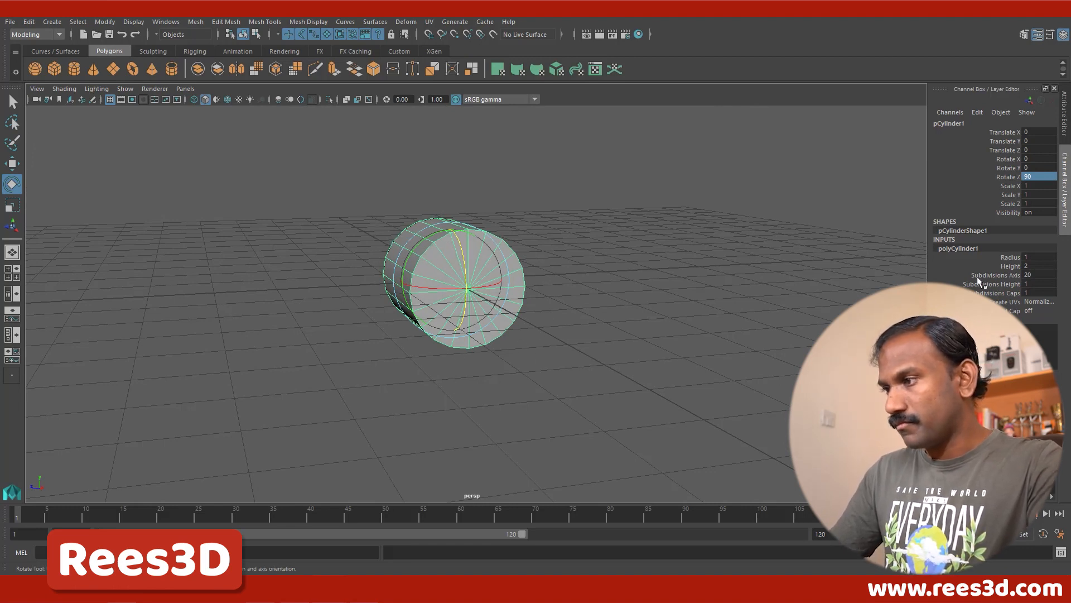
{"action": "double_click", "coordinate": [1034, 275]}
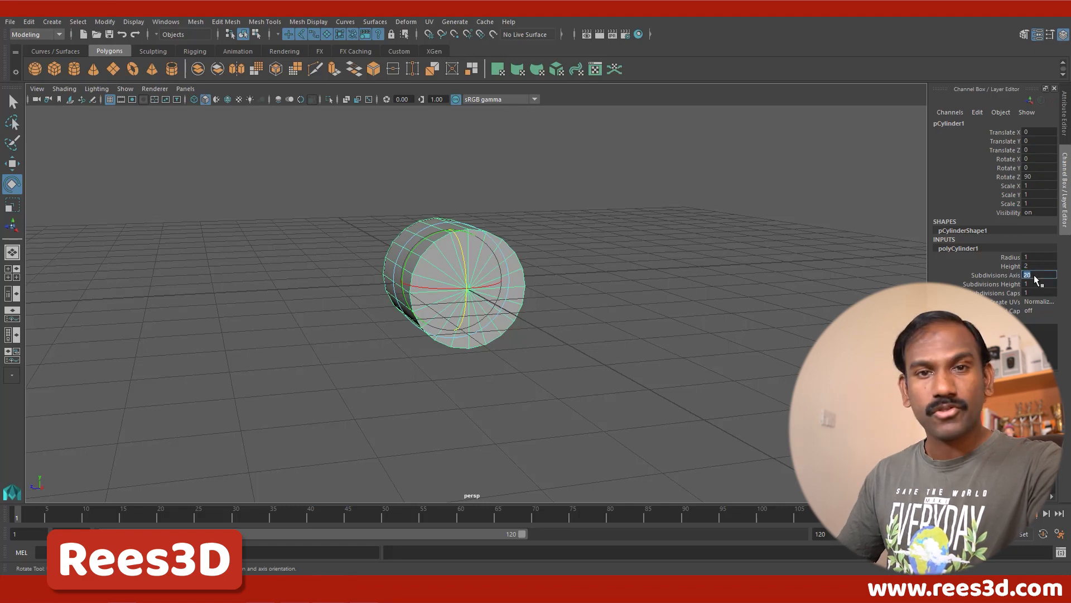
{"action": "type", "text": "8"}
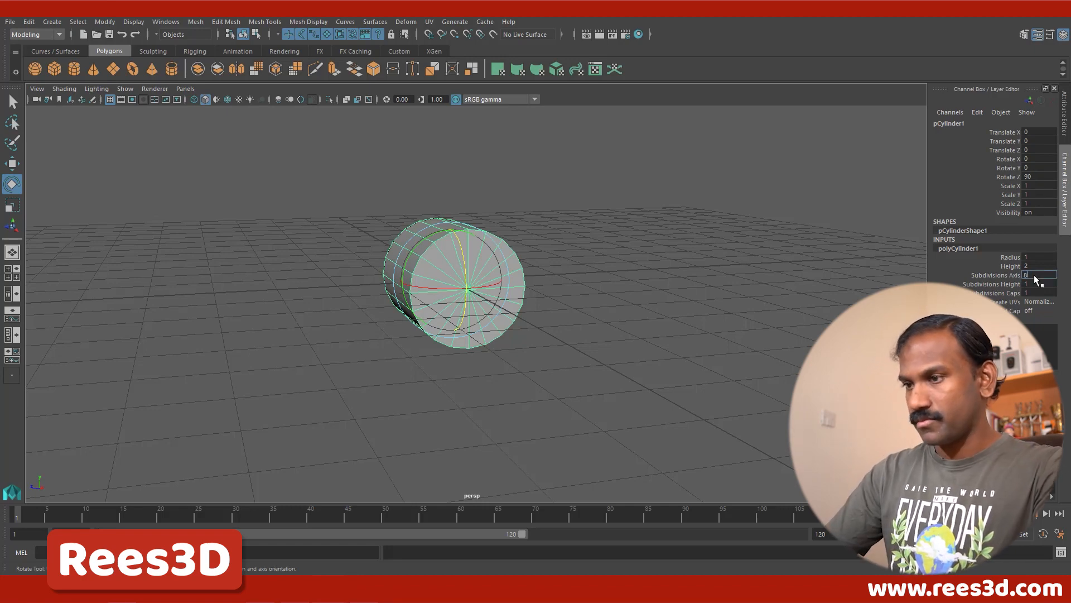
{"action": "key", "text": "Return"}
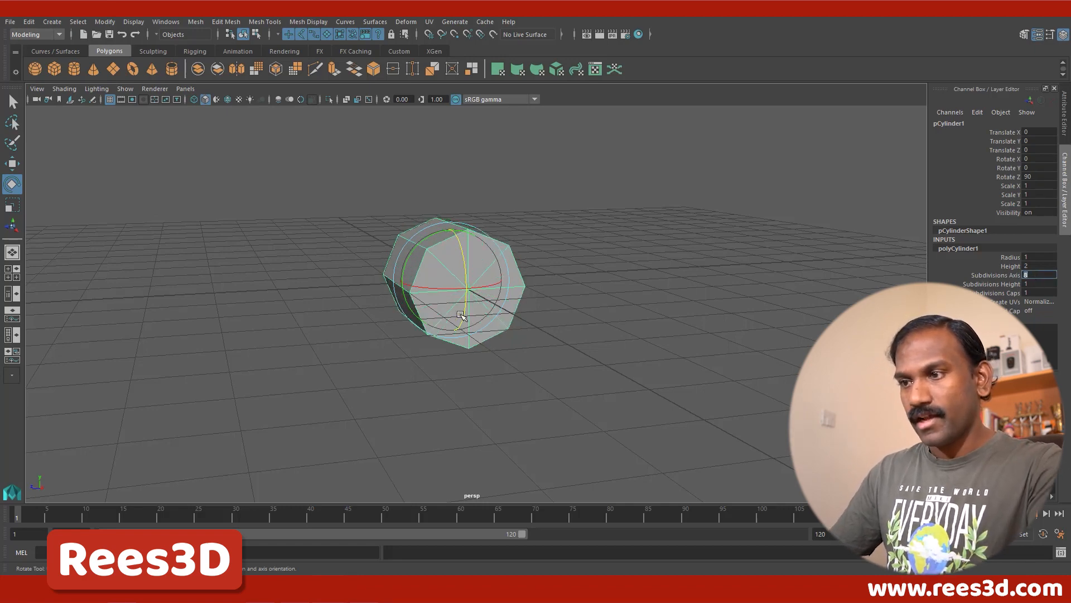
Step: Move the octagonal cylinder along the X axis to about 2.4, clear of the cube
{"action": "left_click_drag", "start_coordinate": [430, 301], "coordinate": [524, 335], "text": "alt"}
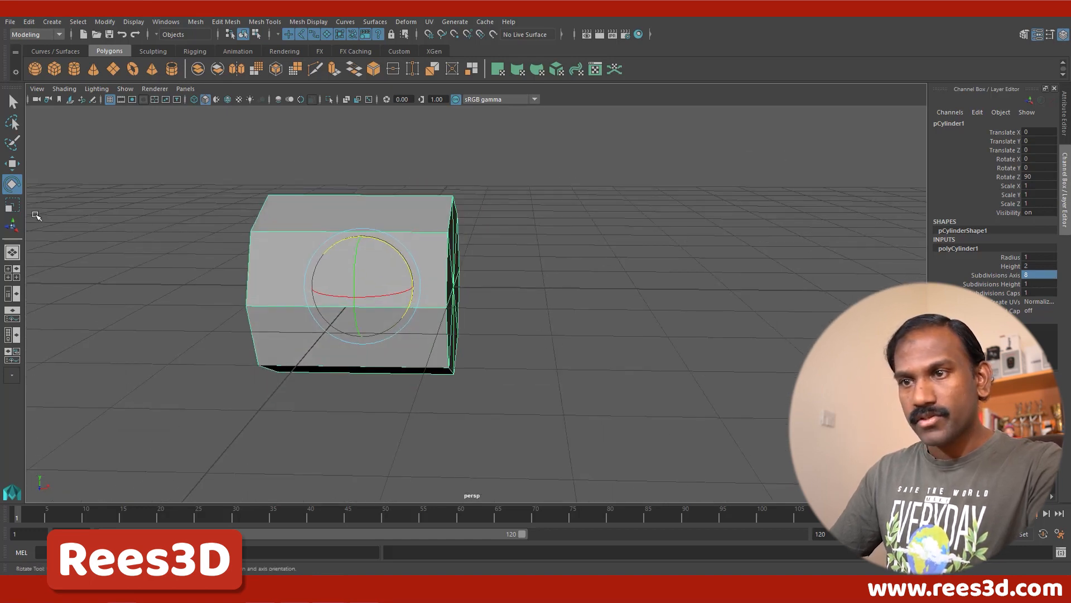
{"action": "left_click", "coordinate": [8, 166]}
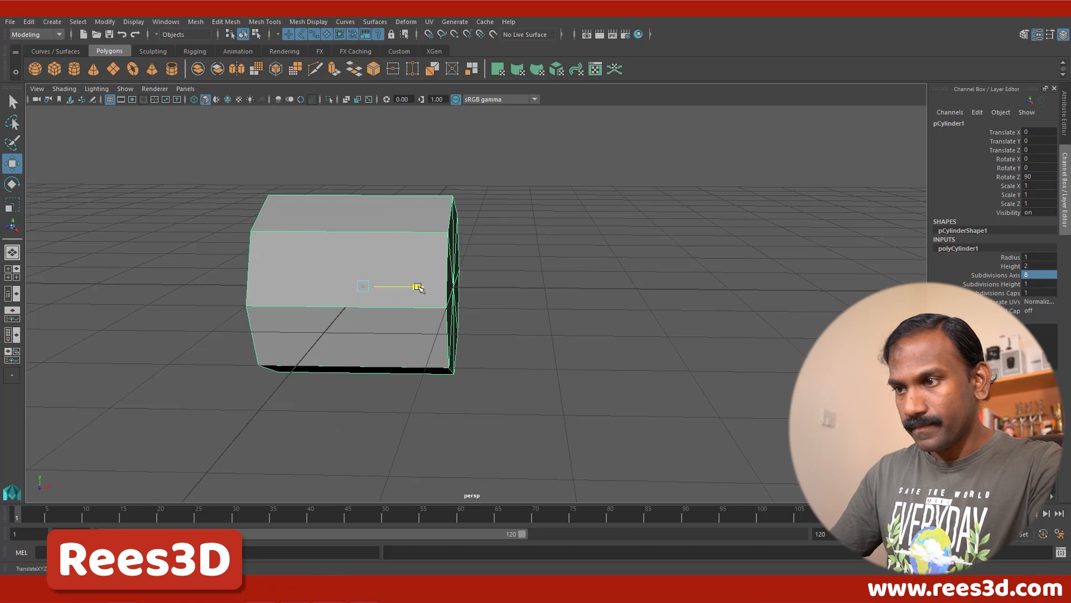
{"action": "left_click_drag", "start_coordinate": [419, 290], "coordinate": [562, 315]}
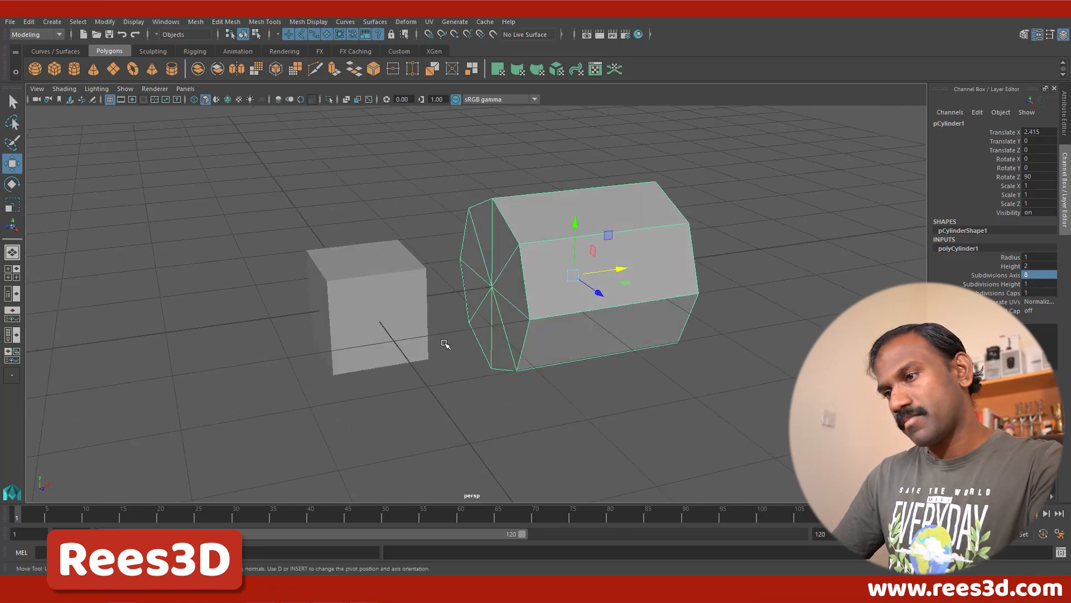
Step: Set the octagonal cylinder's Subdivisions Caps to 0 to leave its end faces undivided
{"action": "mouse_move", "coordinate": [444, 342]}
{"action": "left_mouse_down", "text": "alt"}
{"action": "mouse_move", "coordinate": [369, 344]}
{"action": "mouse_move", "coordinate": [390, 327]}
{"action": "mouse_move", "coordinate": [435, 330]}
{"action": "left_mouse_up", "text": "alt"}
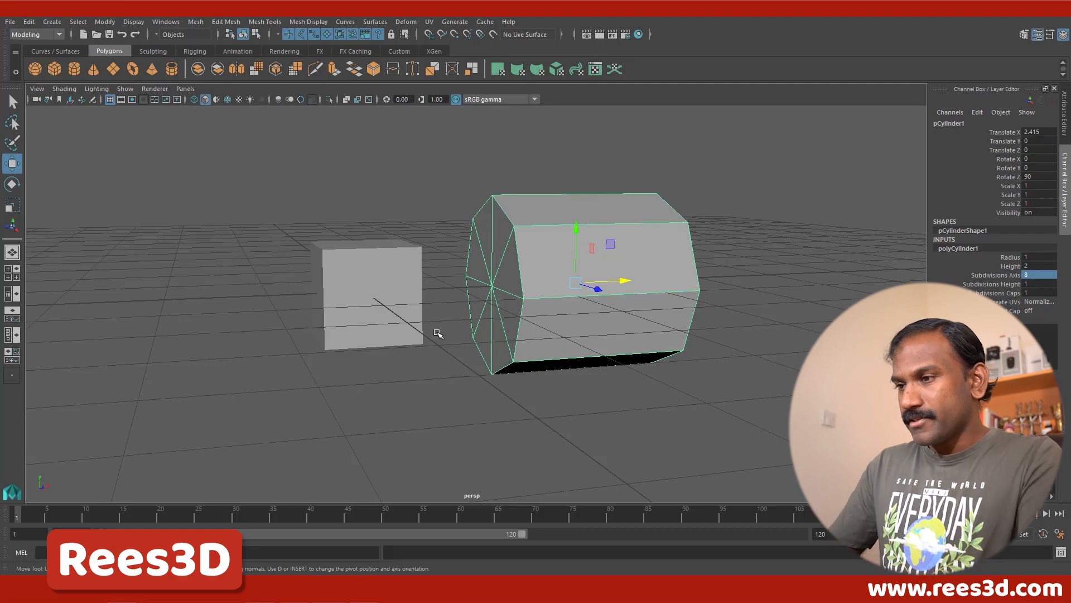
{"action": "left_click_drag", "start_coordinate": [372, 335], "coordinate": [491, 301], "text": "alt"}
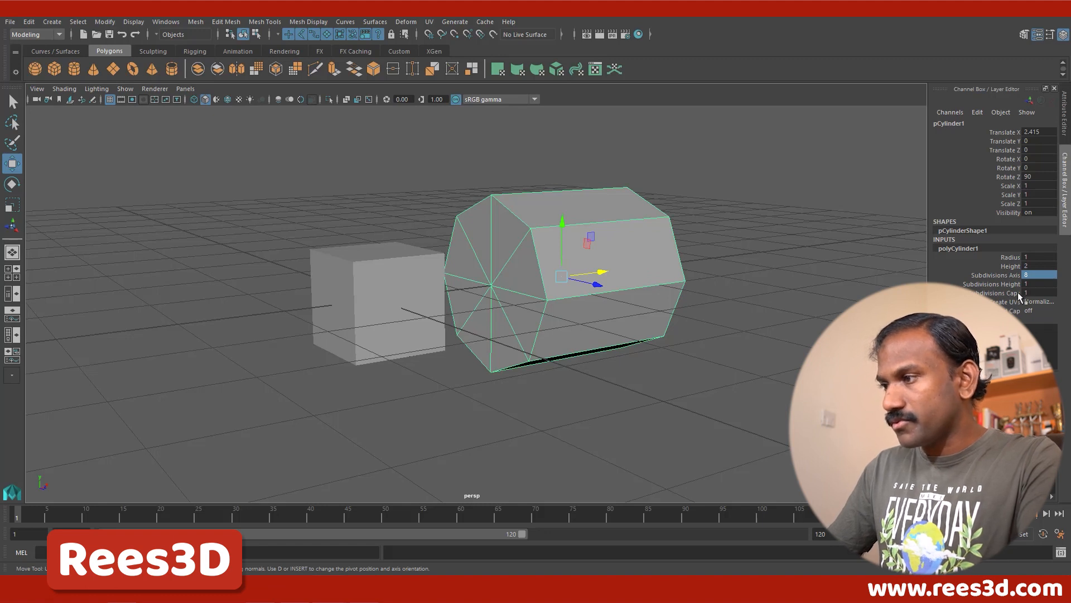
{"action": "double_click", "coordinate": [1040, 294]}
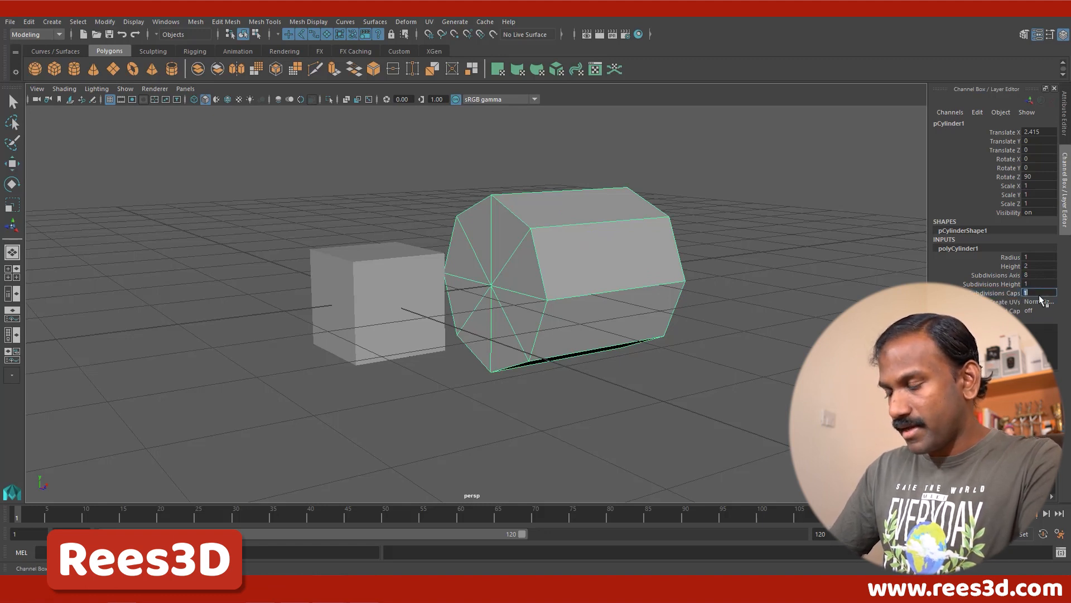
{"action": "type", "text": "0"}
{"action": "key", "text": "Return"}
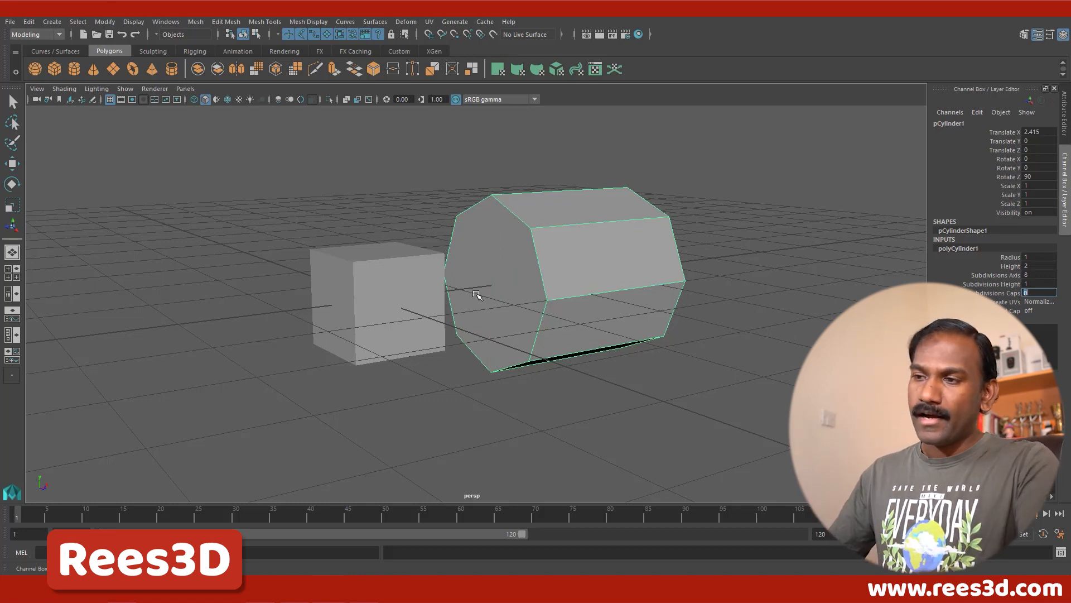
Step: Activate the Rotate tool on the octagonal cylinder and show the side view alone in wireframe display
{"action": "left_click_drag", "start_coordinate": [559, 307], "coordinate": [403, 305], "text": "alt"}
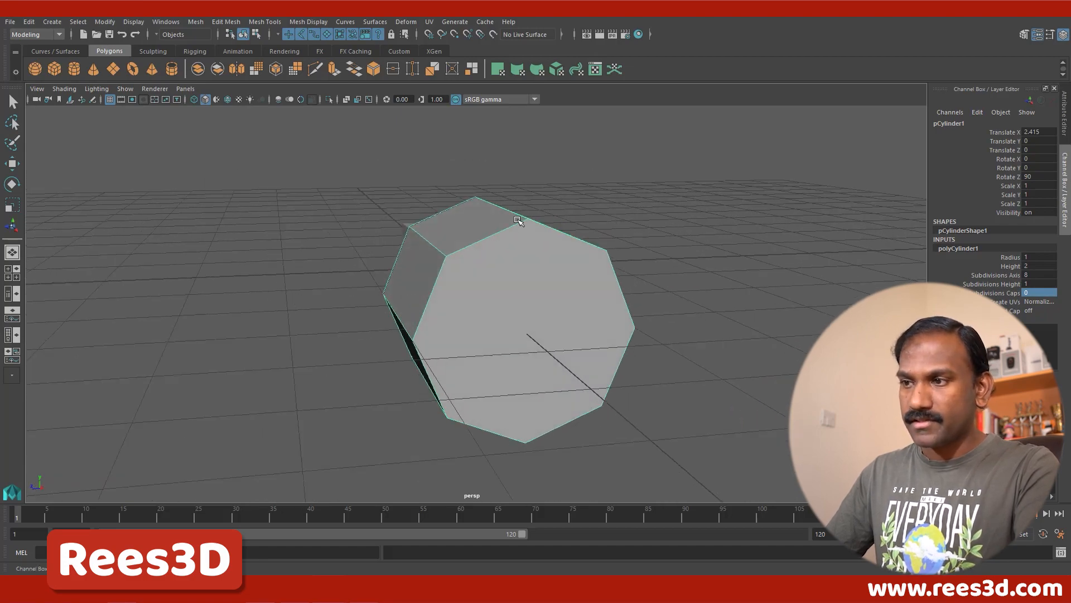
{"action": "left_click_drag", "start_coordinate": [538, 244], "coordinate": [520, 215], "text": "alt"}
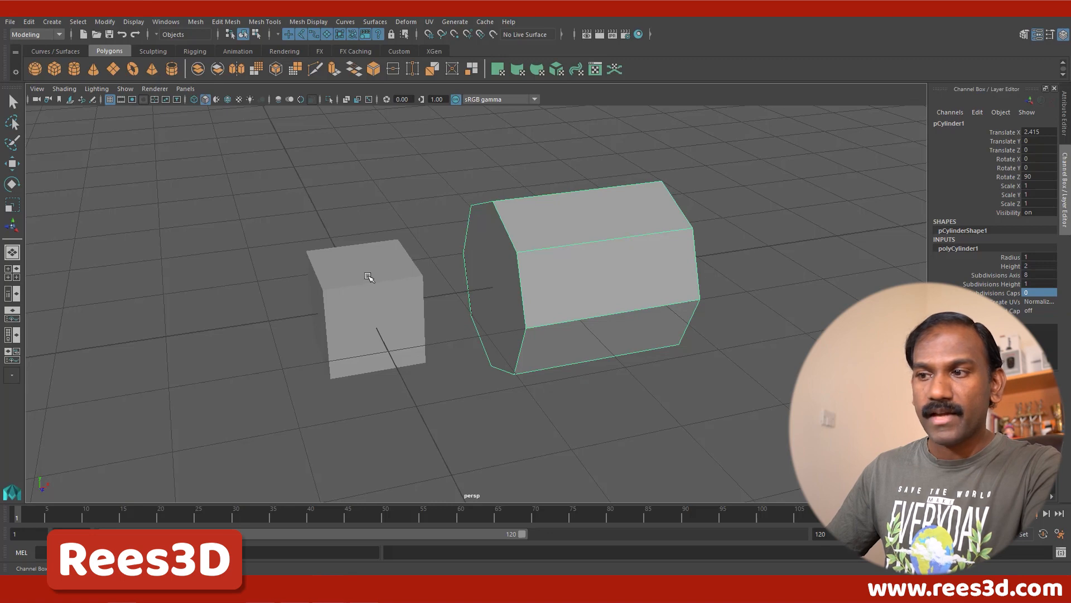
{"action": "left_click_drag", "start_coordinate": [451, 308], "coordinate": [342, 292], "text": "alt"}
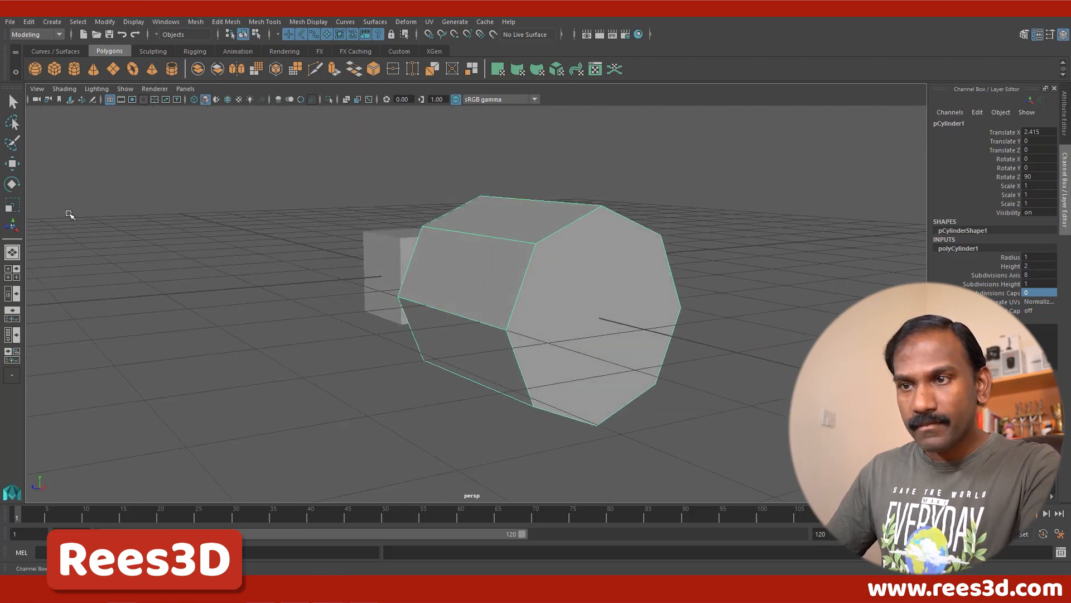
{"action": "left_click", "coordinate": [12, 186]}
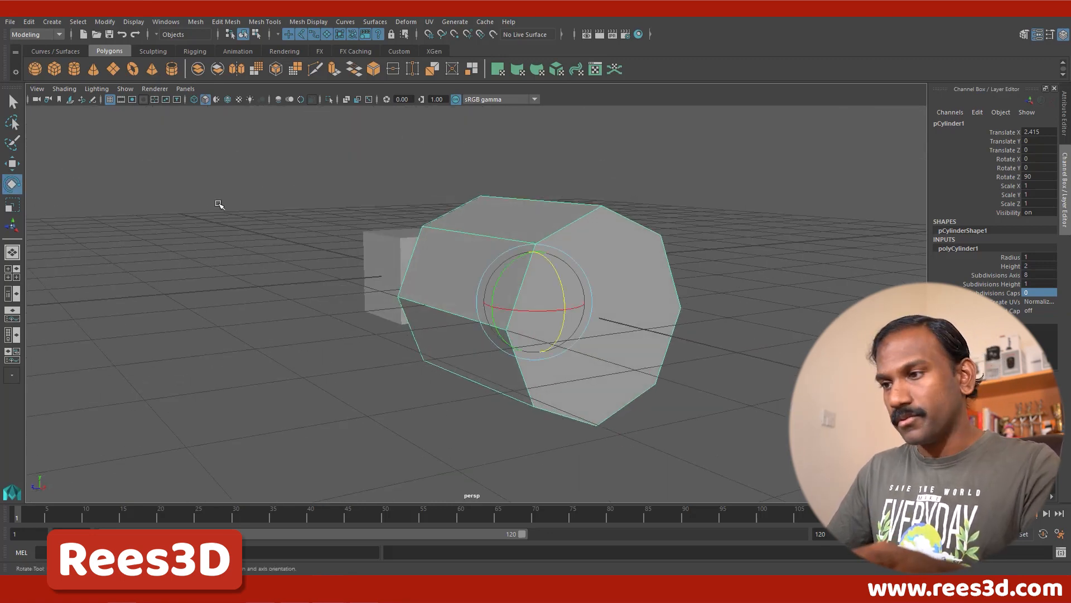
{"action": "left_click_drag", "start_coordinate": [605, 373], "coordinate": [562, 367], "text": "alt"}
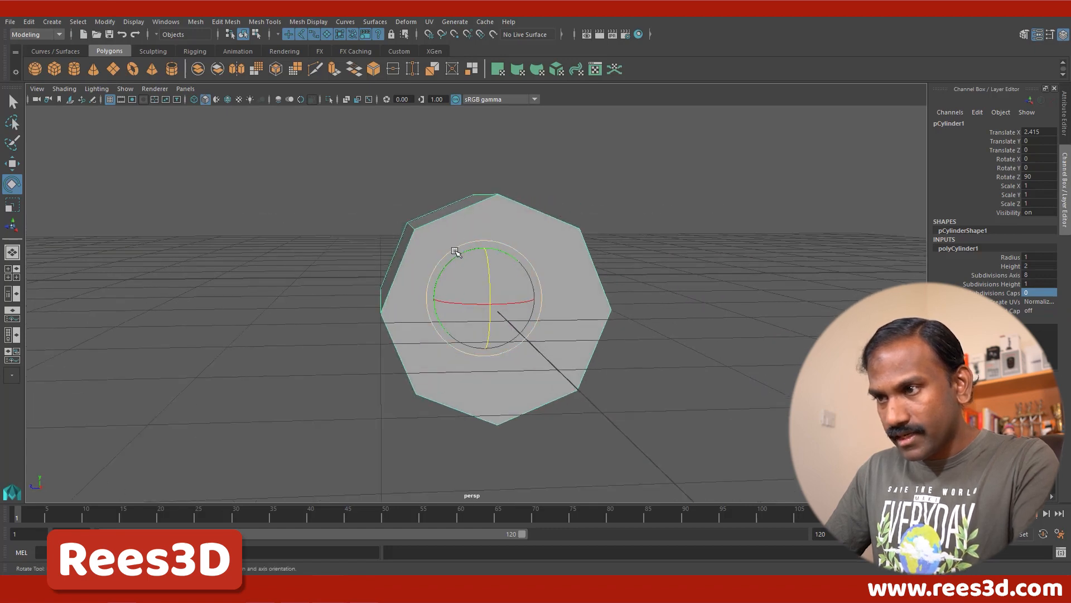
{"action": "left_click_drag", "start_coordinate": [457, 261], "coordinate": [483, 286], "text": "alt"}
{"action": "key", "text": "space"}
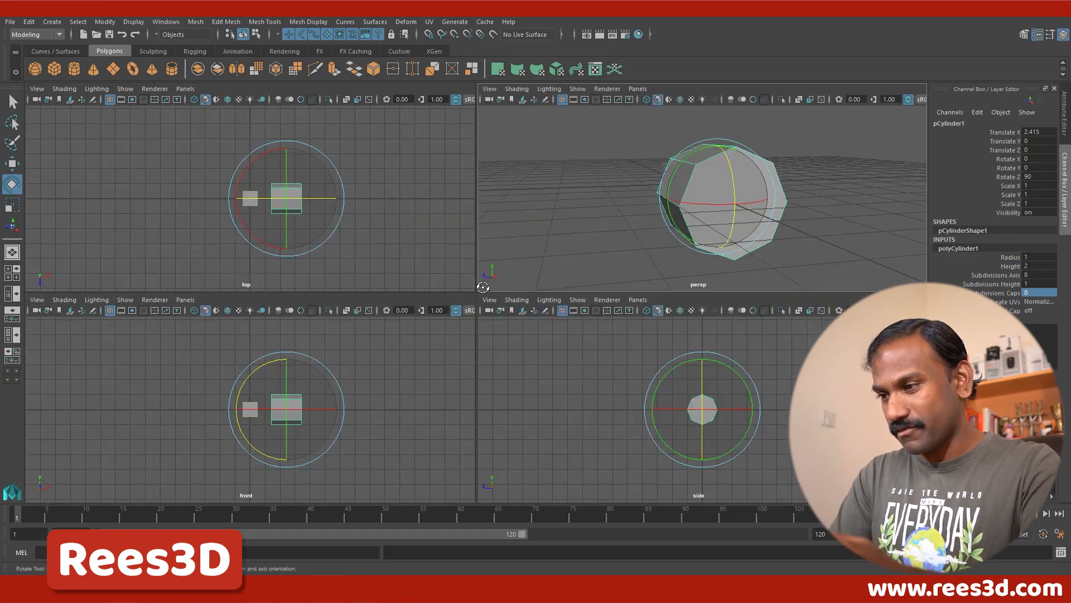
{"action": "key", "text": "space"}
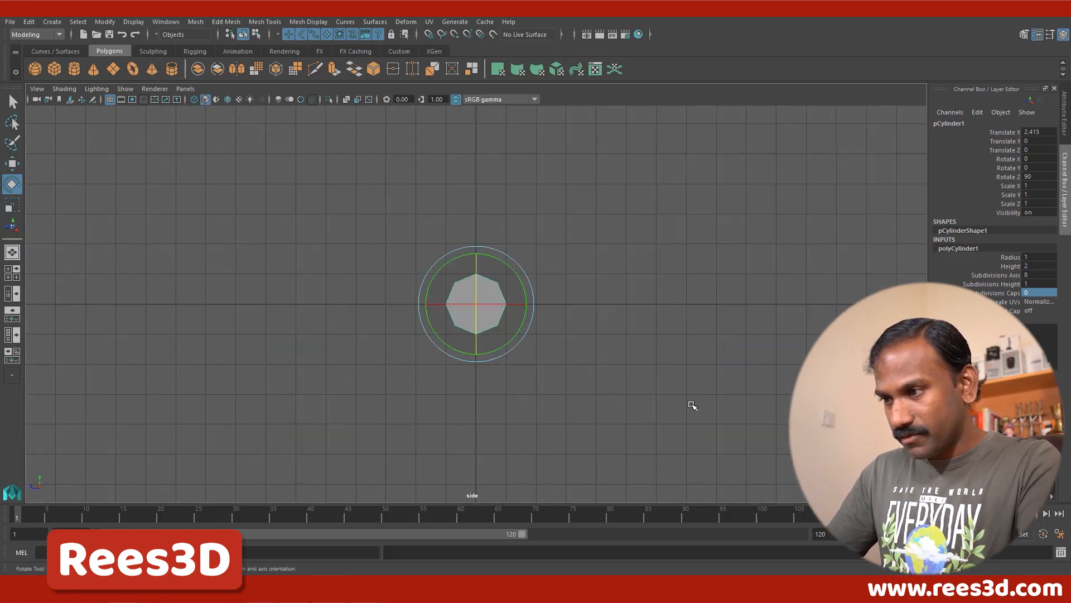
{"action": "right_click_drag", "start_coordinate": [396, 301], "coordinate": [770, 304], "text": "alt"}
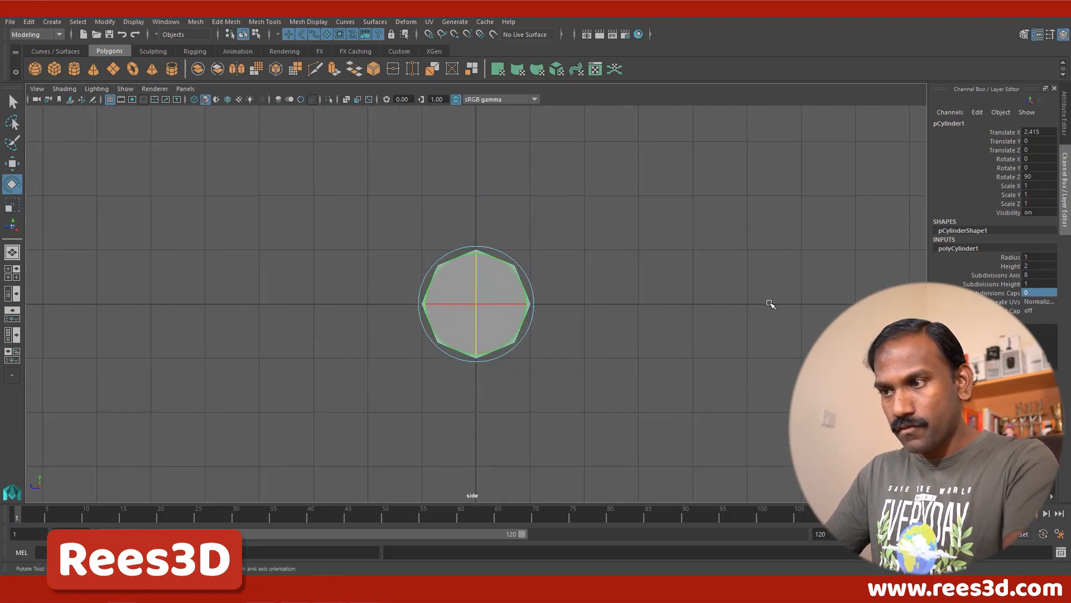
{"action": "key", "text": "4"}
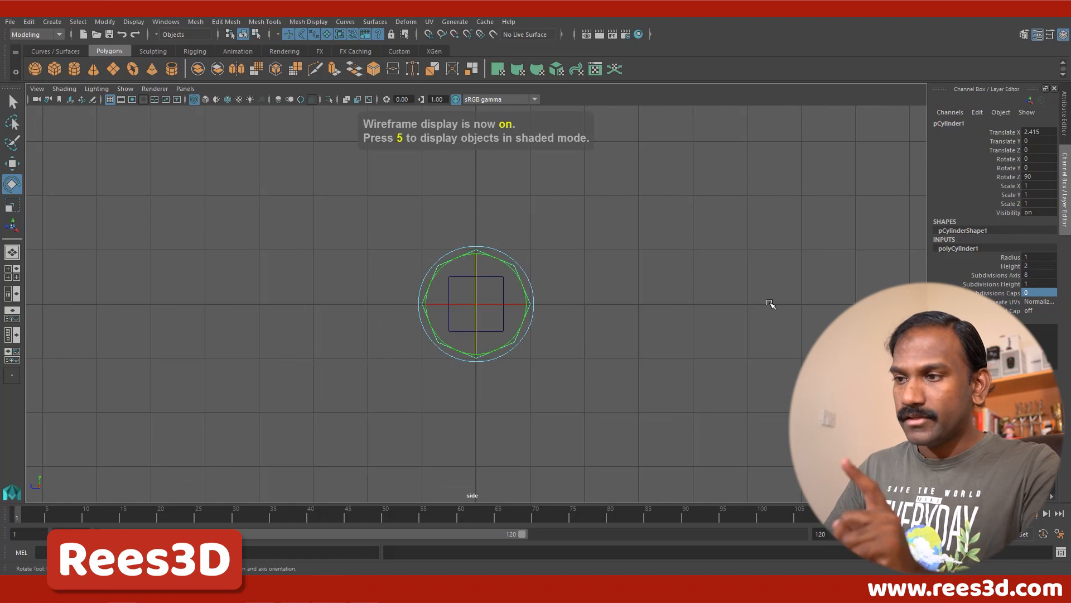
Step: Rotate the octagonal cylinder about its own axis to Rotate Y 22.5, so its flats line up with the grid
{"action": "left_click", "coordinate": [711, 292]}
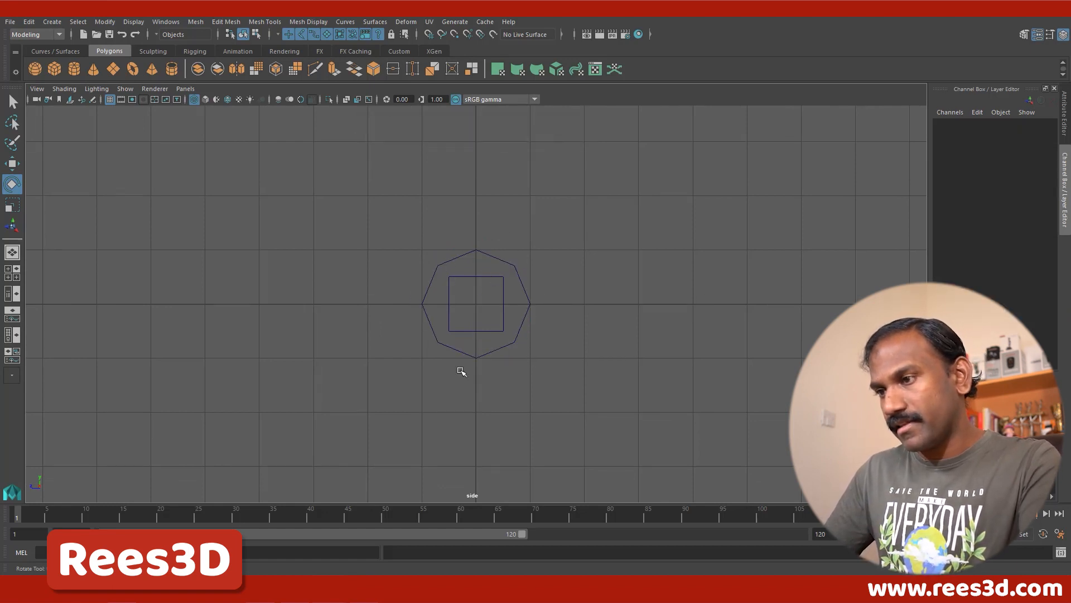
{"action": "right_click_drag", "start_coordinate": [523, 333], "coordinate": [870, 357], "text": "alt"}
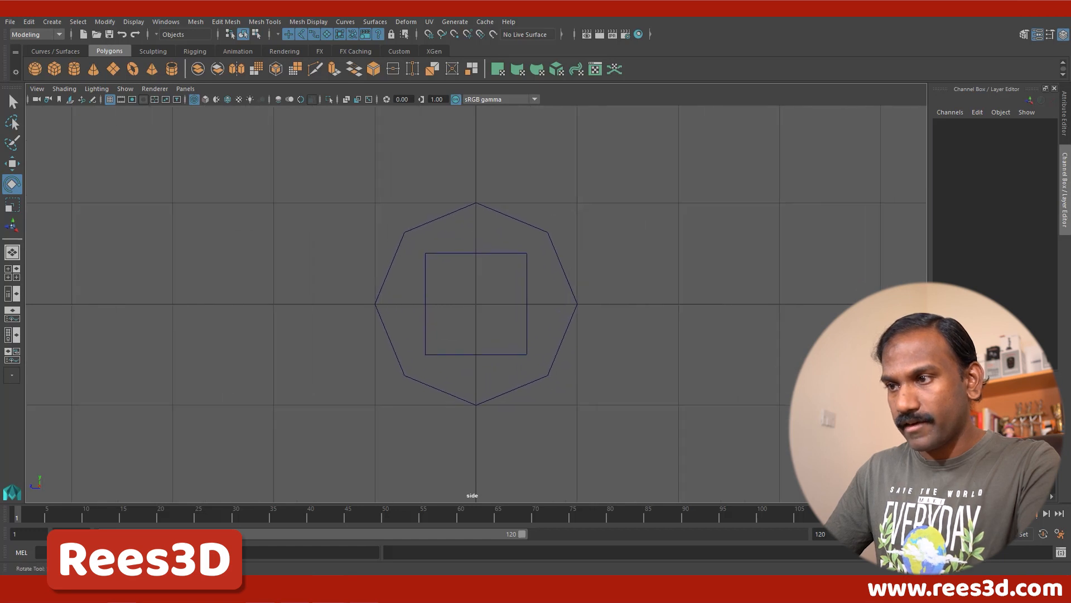
{"action": "left_click_drag", "start_coordinate": [539, 212], "coordinate": [509, 267]}
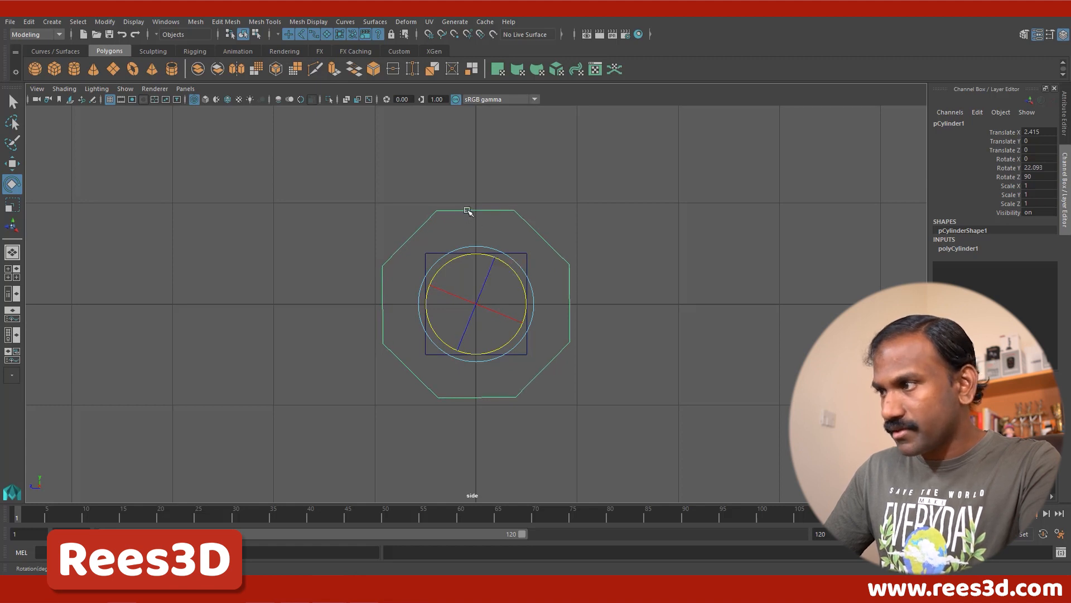
{"action": "double_click", "coordinate": [1039, 167]}
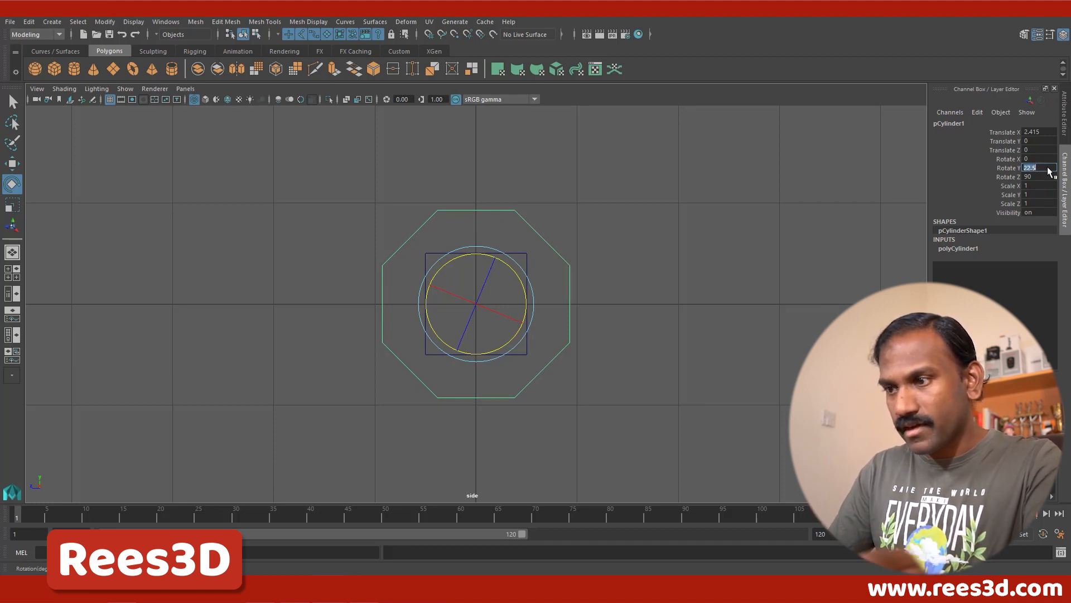
{"action": "left_click_drag", "start_coordinate": [407, 321], "coordinate": [518, 335], "text": "alt"}
{"action": "right_click_drag", "start_coordinate": [517, 334], "coordinate": [782, 338], "text": "alt"}
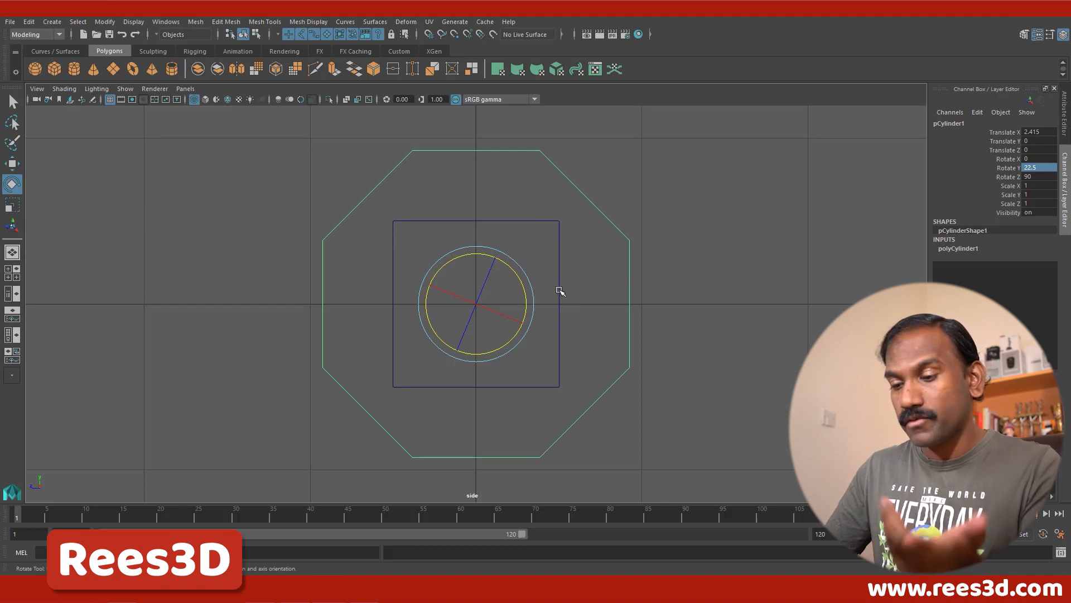
Step: Return to the shaded perspective view and select the cube beside the octagonal cylinder
{"action": "key", "text": "space"}
{"action": "key", "text": "space"}
{"action": "left_click_drag", "start_coordinate": [391, 251], "coordinate": [502, 279], "text": "alt"}
{"action": "middle_click_drag", "start_coordinate": [502, 280], "coordinate": [593, 276], "text": "alt"}
{"action": "right_click_drag", "start_coordinate": [548, 292], "coordinate": [663, 301], "text": "alt"}
{"action": "left_click_drag", "start_coordinate": [541, 295], "coordinate": [578, 307], "text": "alt"}
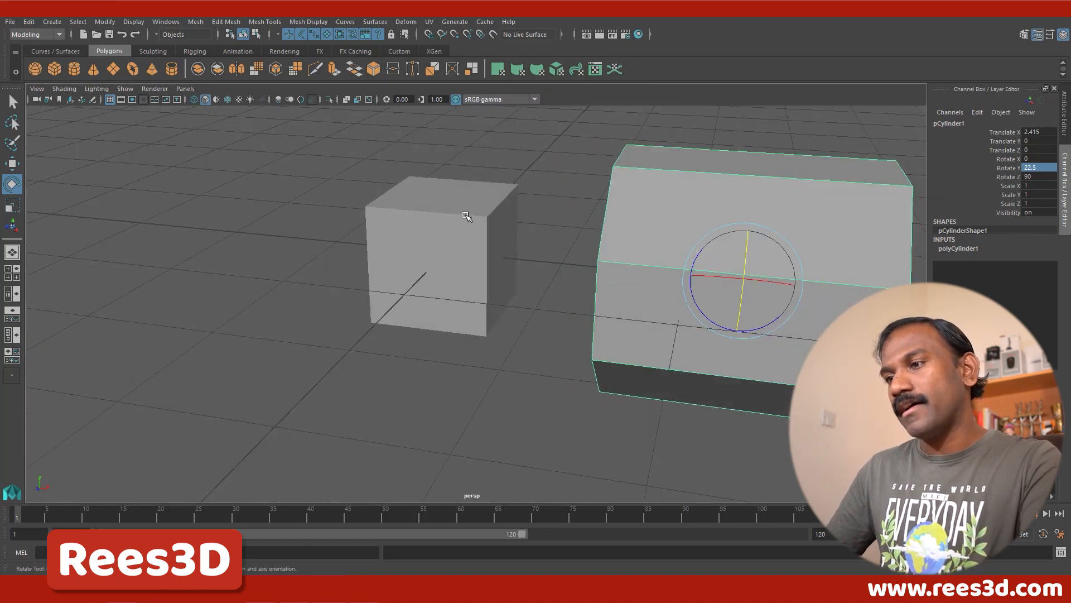
{"action": "left_click", "coordinate": [495, 215]}
{"action": "middle_click_drag", "start_coordinate": [497, 207], "coordinate": [504, 231], "text": "alt"}
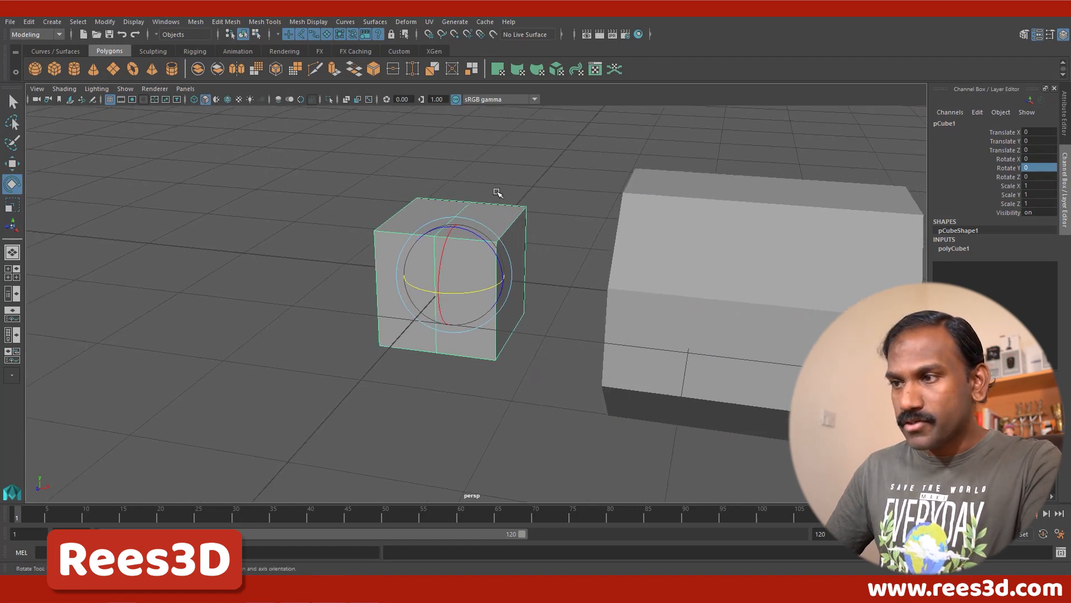
{"action": "right_click_drag", "start_coordinate": [496, 191], "coordinate": [503, 161]}
Step: Switch the cube to edge editing and select its four outer edges running along the X axis
{"action": "left_click_drag", "start_coordinate": [447, 289], "coordinate": [507, 244], "text": "alt"}
{"action": "left_click", "coordinate": [453, 237]}
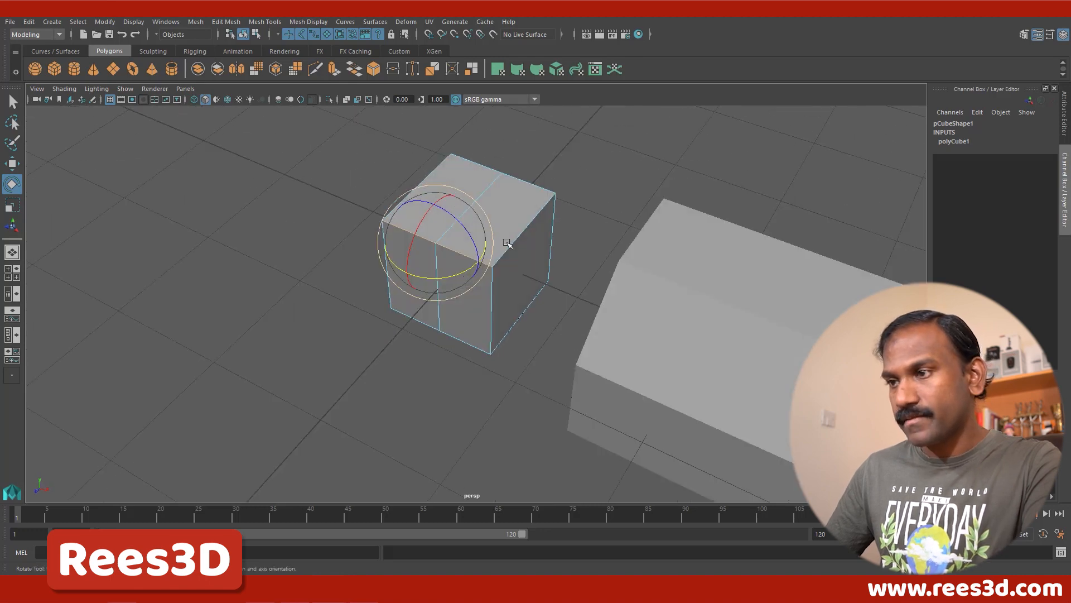
{"action": "left_click_drag", "start_coordinate": [539, 204], "coordinate": [357, 187], "text": "alt"}
{"action": "left_click", "coordinate": [521, 380], "text": "shift"}
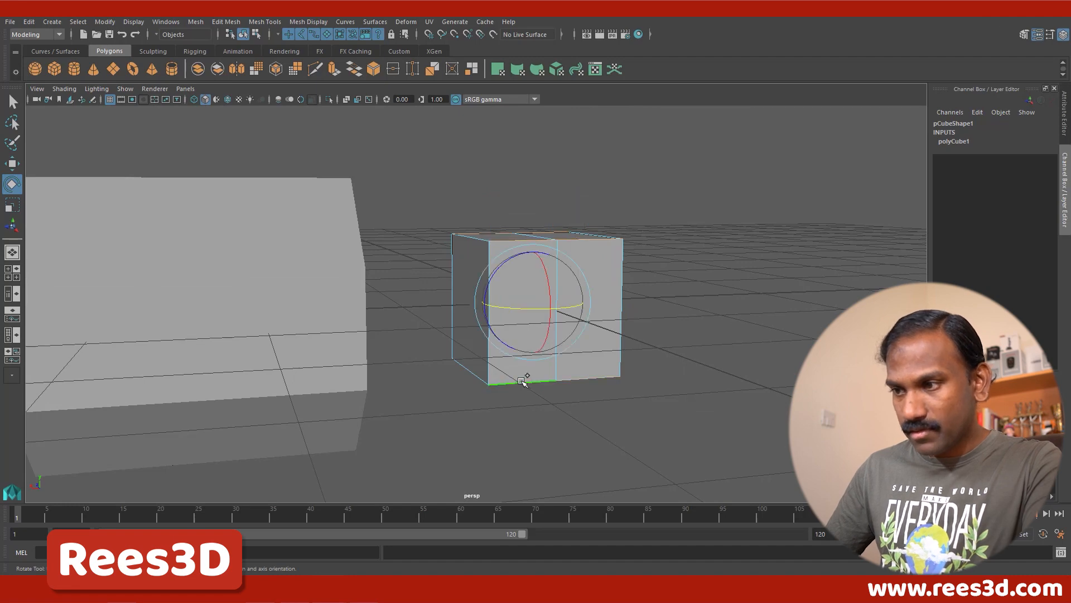
{"action": "left_click_drag", "start_coordinate": [512, 407], "coordinate": [709, 416], "text": "alt"}
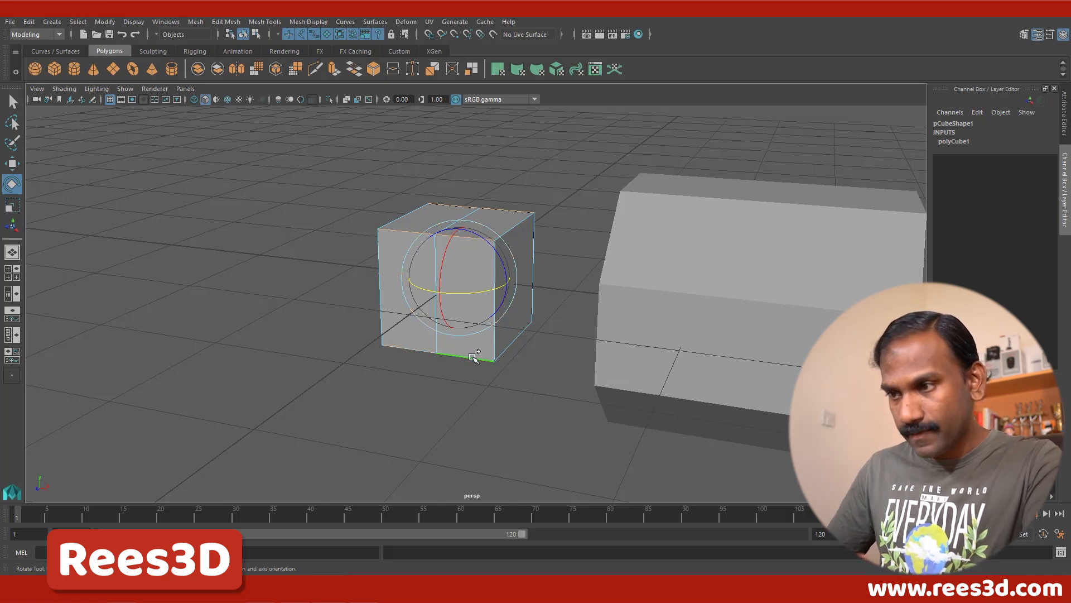
{"action": "left_click_drag", "start_coordinate": [466, 387], "coordinate": [426, 382], "text": "alt"}
Step: Show the four-view layout and bevel the cube's four selected edges with one segment to form an eight-sided profile
{"action": "key", "text": "space"}
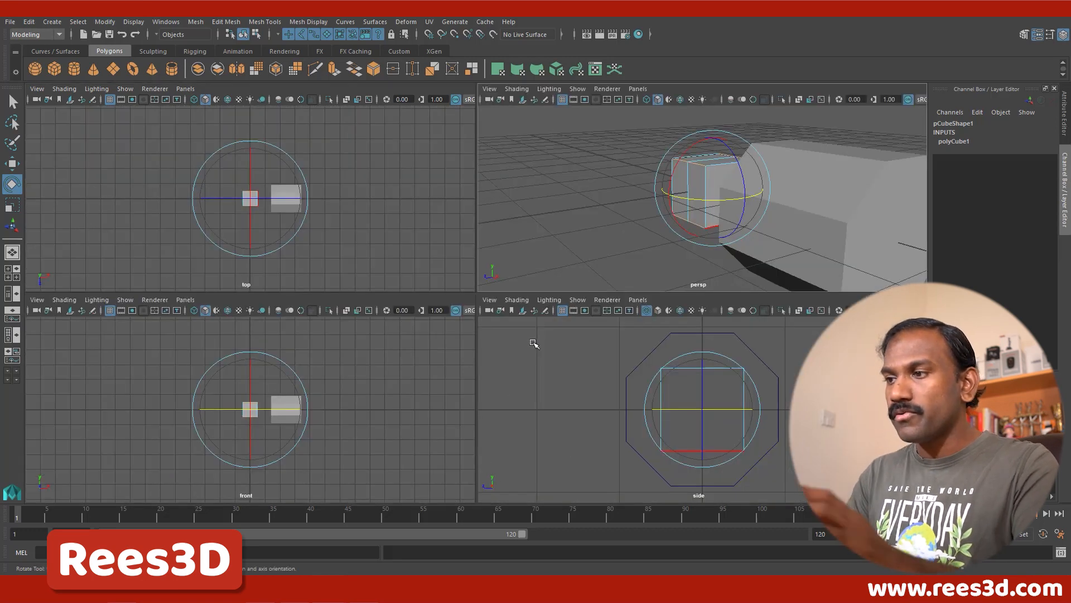
{"action": "key", "text": "f"}
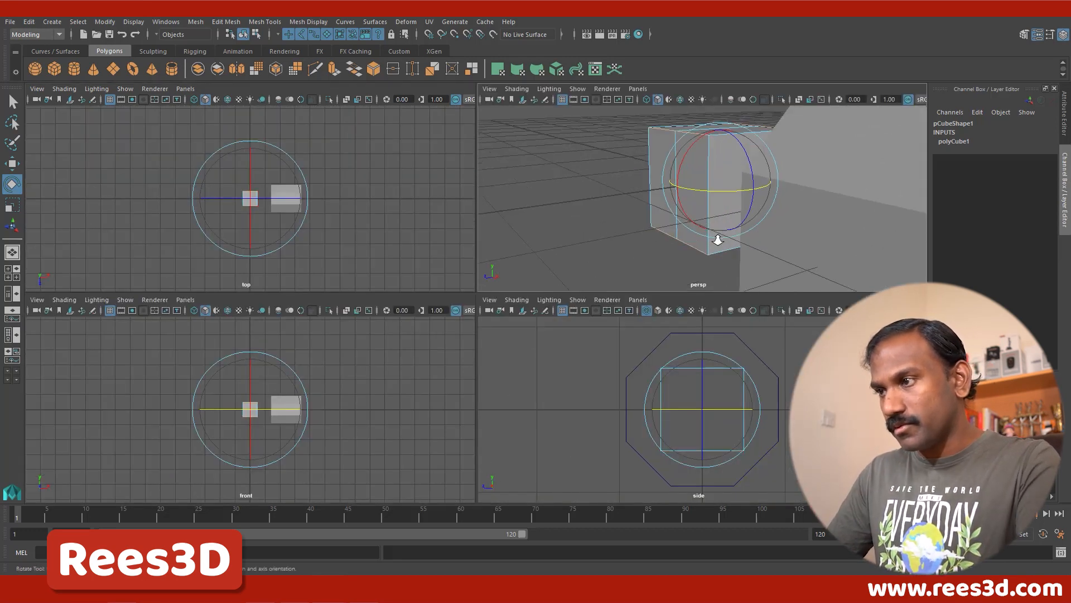
{"action": "left_click_drag", "start_coordinate": [731, 225], "coordinate": [759, 200], "text": "alt"}
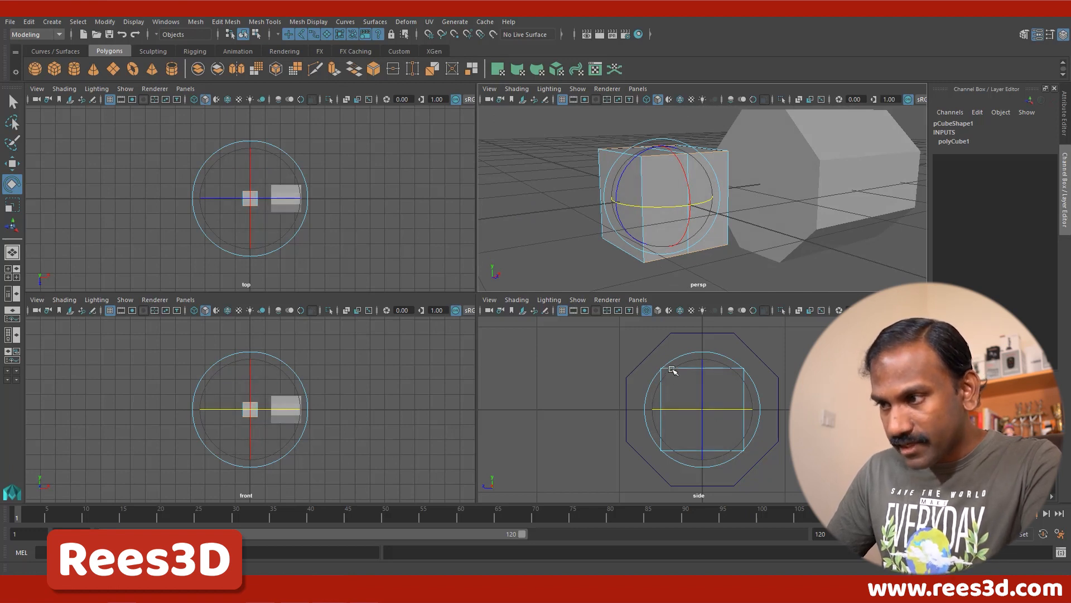
{"action": "right_click_drag", "start_coordinate": [664, 378], "coordinate": [765, 390], "text": "alt"}
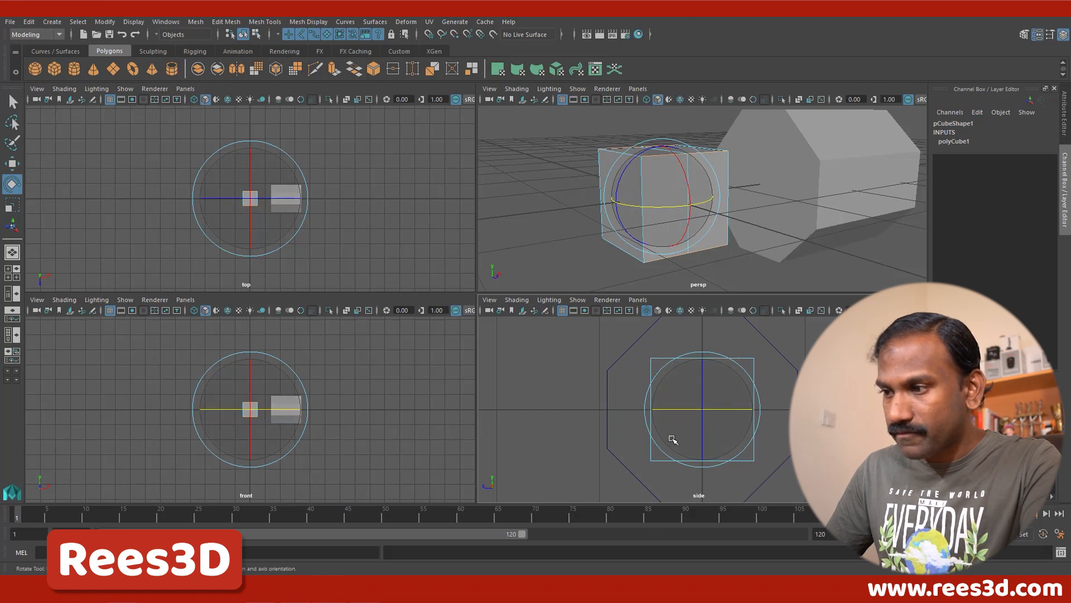
{"action": "left_click_drag", "start_coordinate": [714, 212], "coordinate": [658, 186], "text": "alt"}
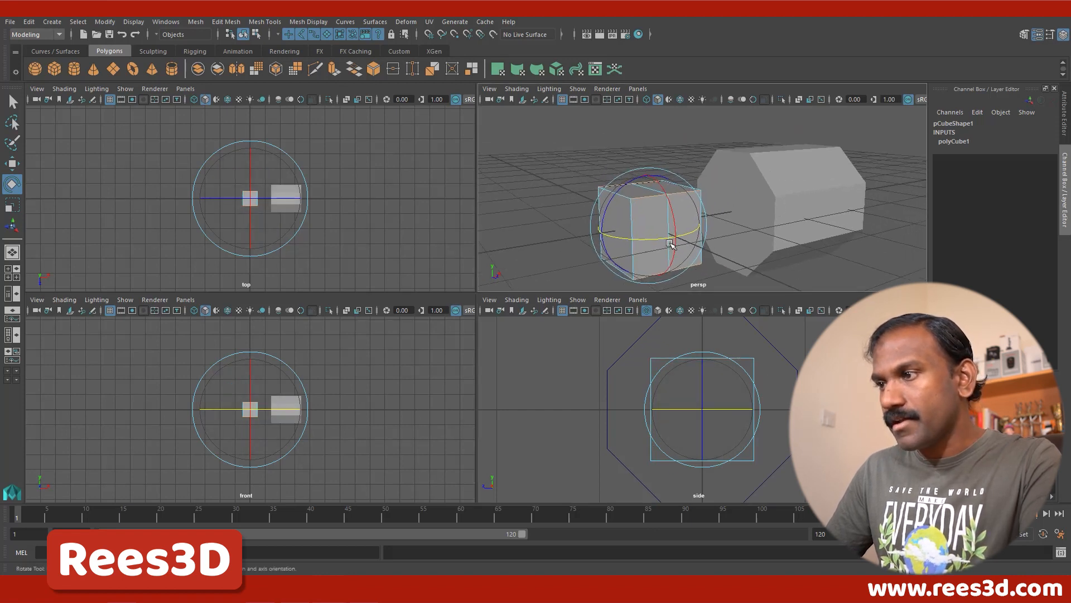
{"action": "right_click", "coordinate": [660, 186], "text": "shift"}
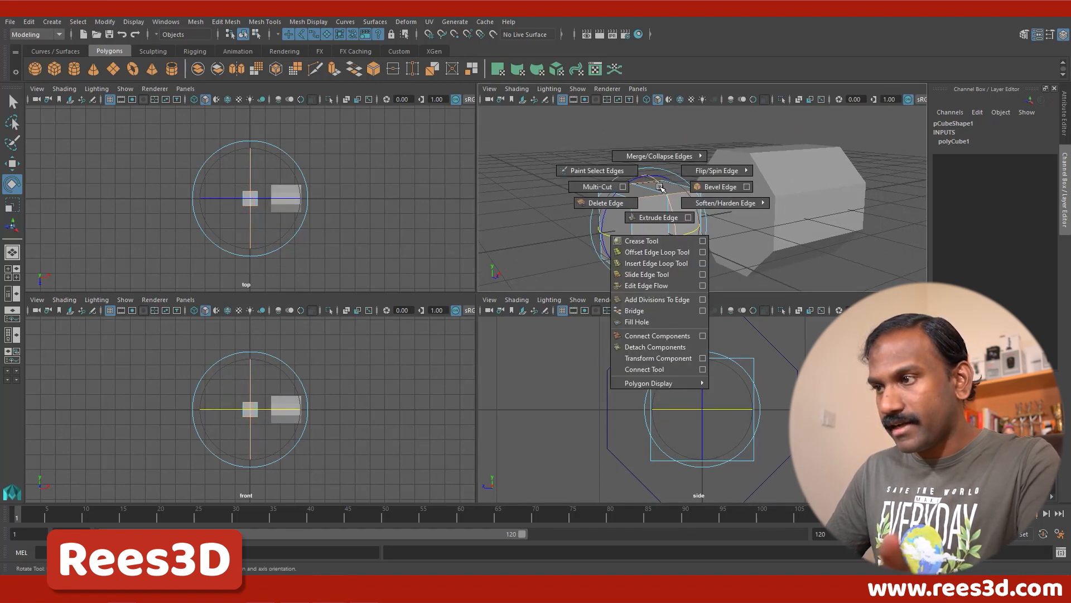
{"action": "left_click", "coordinate": [704, 187]}
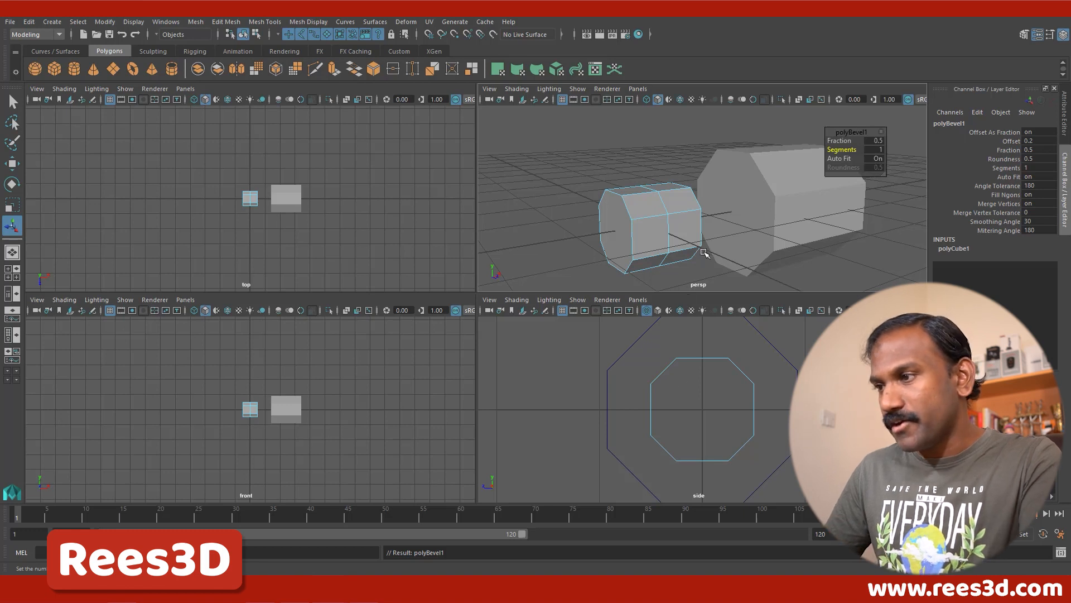
{"action": "left_click_drag", "start_coordinate": [704, 252], "coordinate": [737, 195], "text": "alt"}
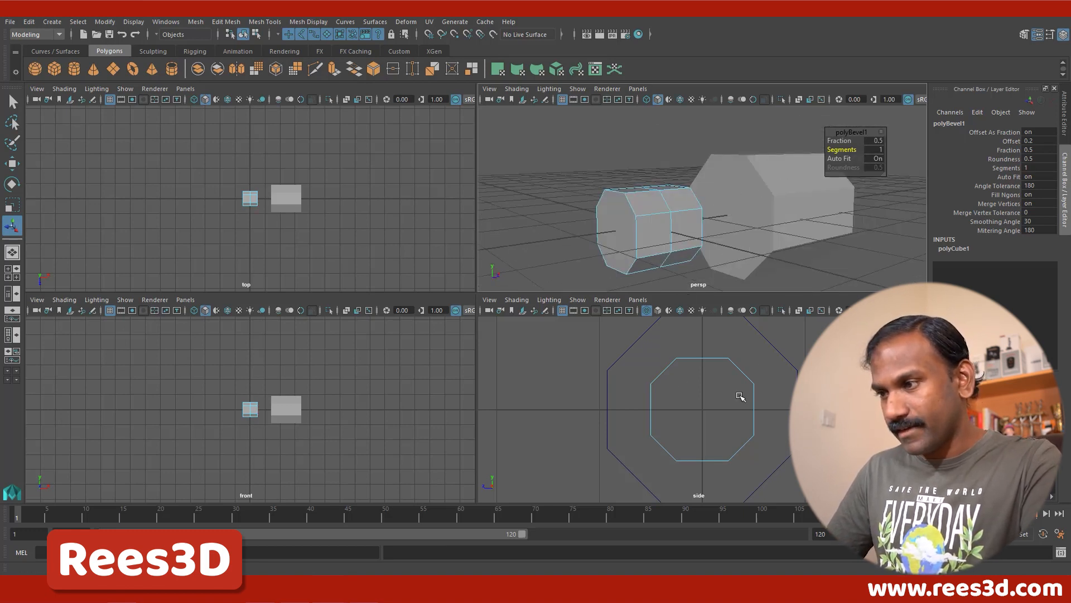
{"action": "left_click_drag", "start_coordinate": [702, 244], "coordinate": [667, 234], "text": "alt"}
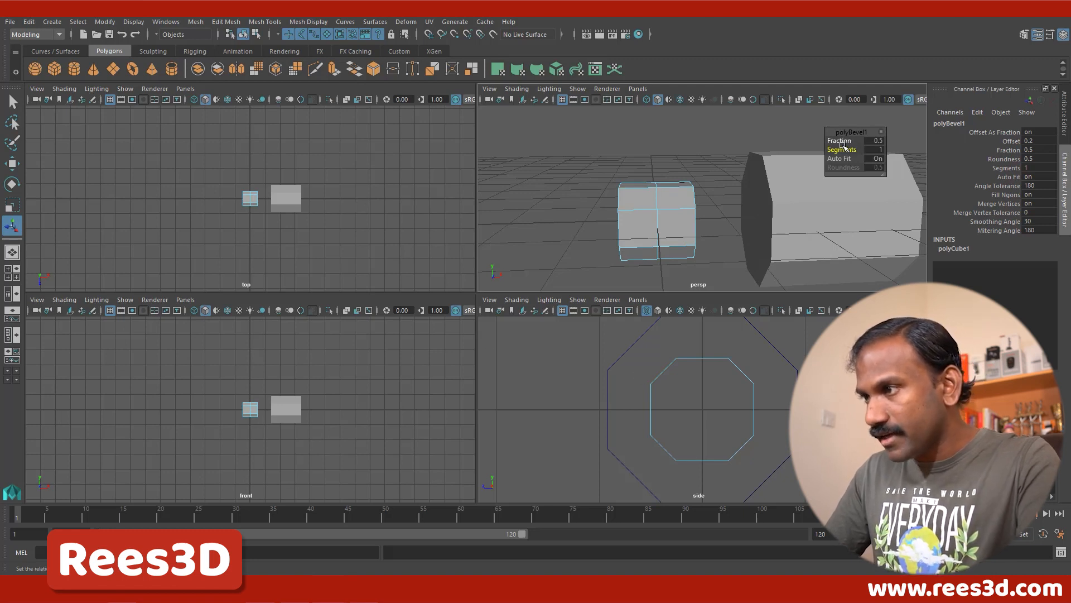
Step: Reduce the cube bevel's Fraction to 0.2 and return to the full perspective view
{"action": "left_click_drag", "start_coordinate": [843, 140], "coordinate": [840, 138]}
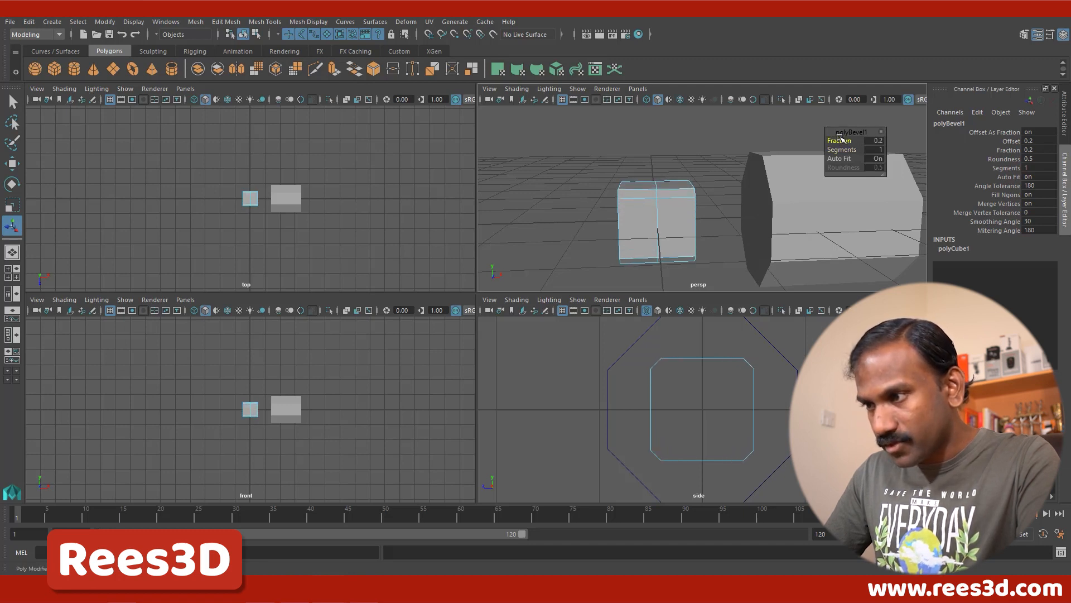
{"action": "left_click_drag", "start_coordinate": [702, 230], "coordinate": [636, 230], "text": "alt"}
{"action": "left_click_drag", "start_coordinate": [697, 195], "coordinate": [641, 196], "text": "alt"}
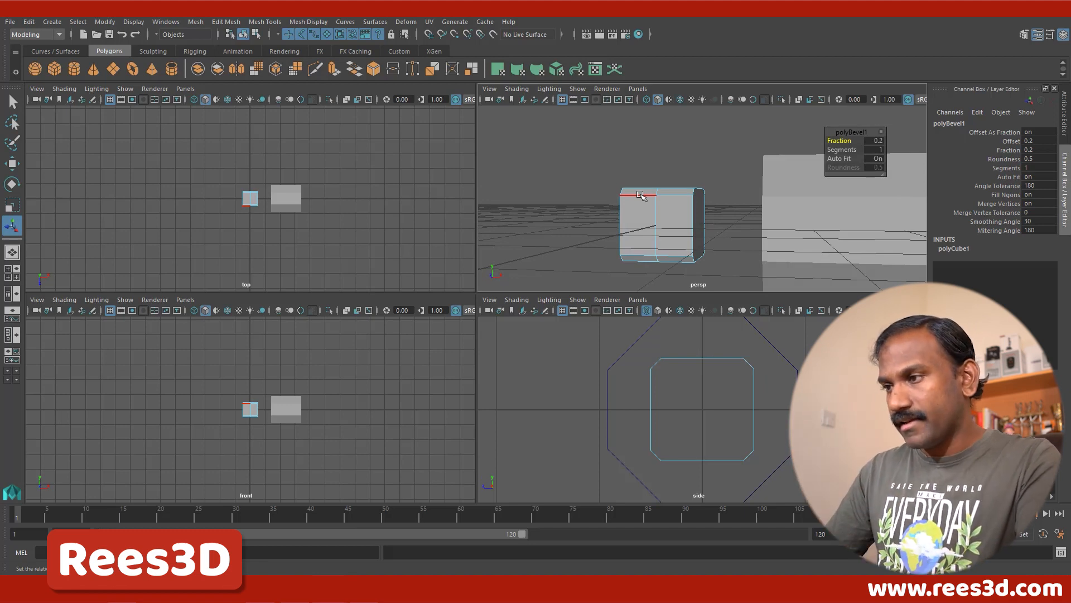
{"action": "left_click_drag", "start_coordinate": [687, 249], "coordinate": [798, 268], "text": "alt"}
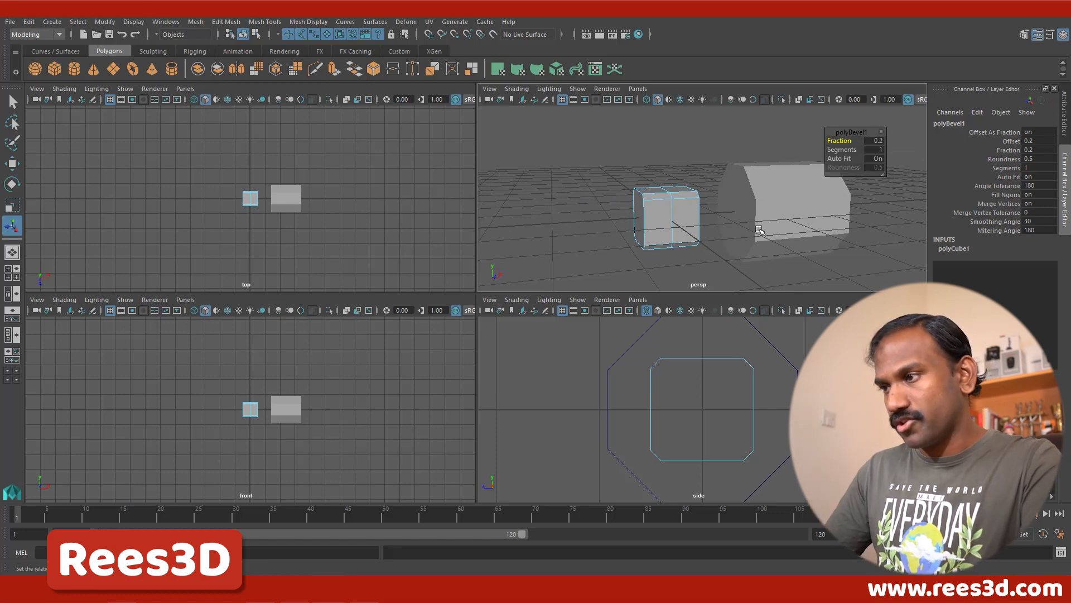
{"action": "left_click_drag", "start_coordinate": [760, 229], "coordinate": [692, 239], "text": "alt"}
{"action": "key", "text": "space"}
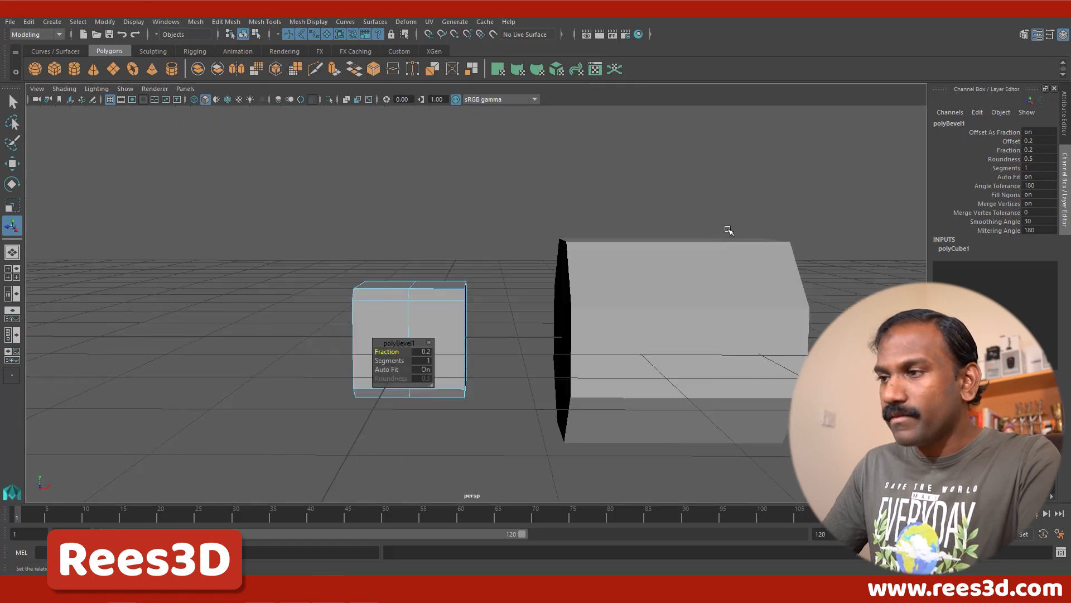
{"action": "scroll", "coordinate": [631, 225], "scroll_direction": "up", "scroll_amount": 10}
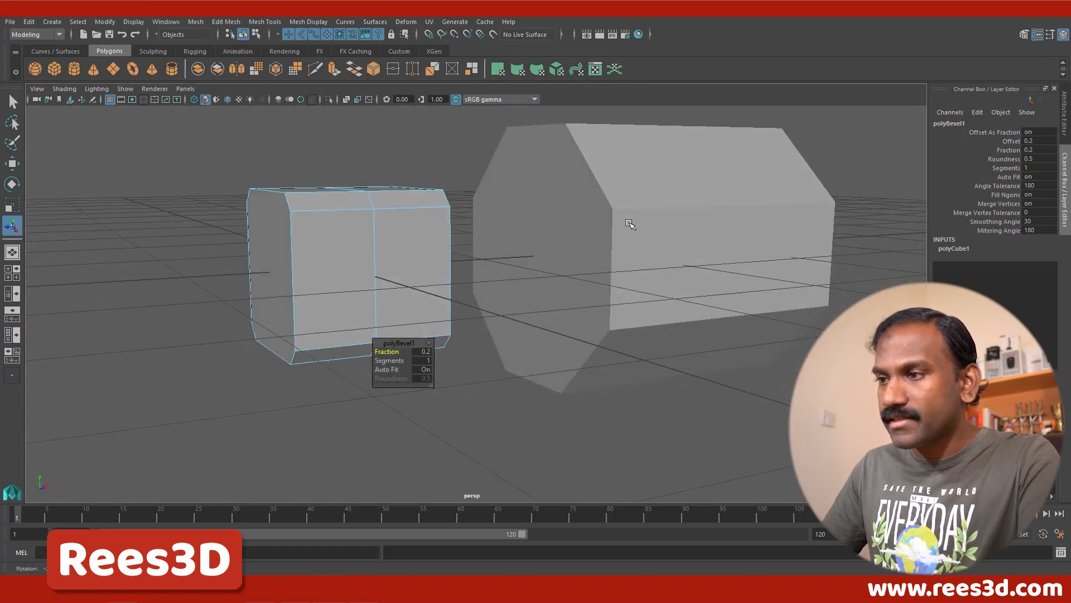
Step: Leave edge editing on the beveled cube and select the octagonal cylinder as a whole object
{"action": "left_click", "coordinate": [553, 192]}
{"action": "left_click", "coordinate": [380, 212]}
{"action": "left_click_drag", "start_coordinate": [439, 223], "coordinate": [573, 223], "text": "alt"}
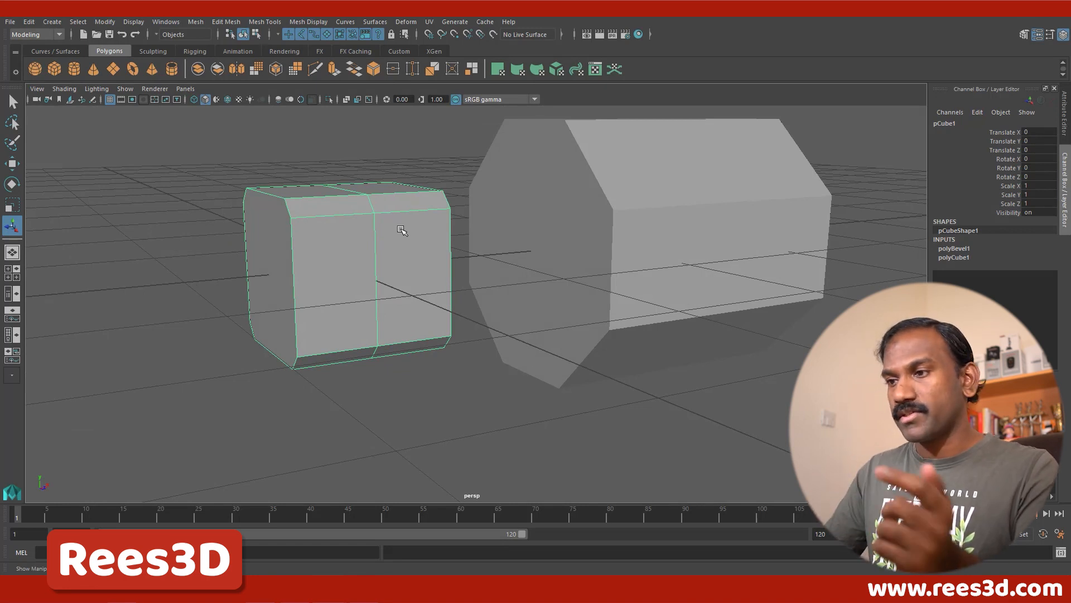
{"action": "left_click", "coordinate": [545, 363]}
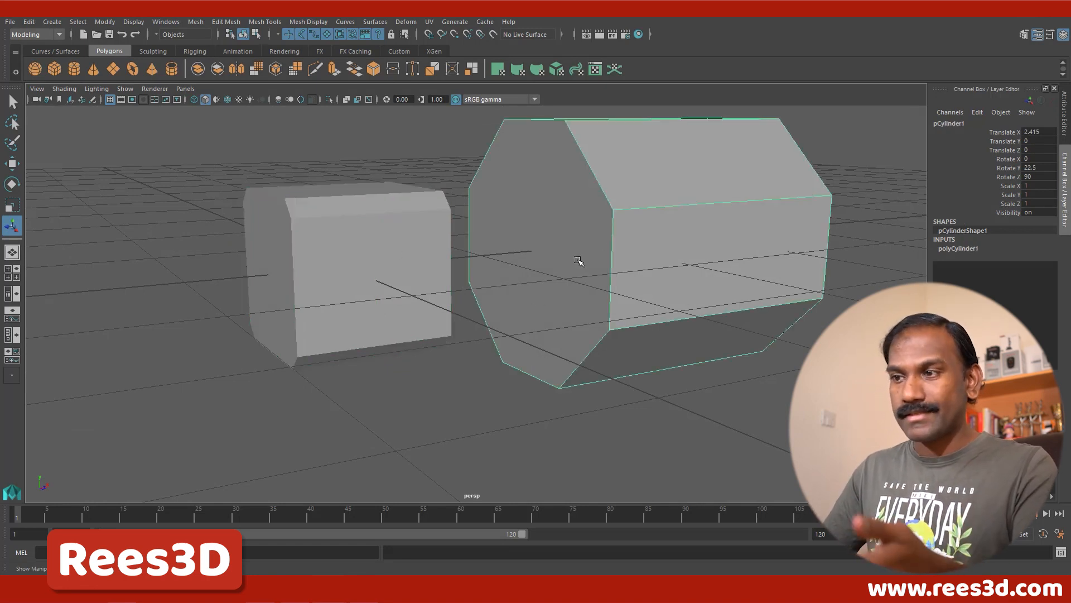
Step: Select the beveled cube and the octagonal cylinder together and combine them into one mesh
{"action": "left_click", "coordinate": [322, 255]}
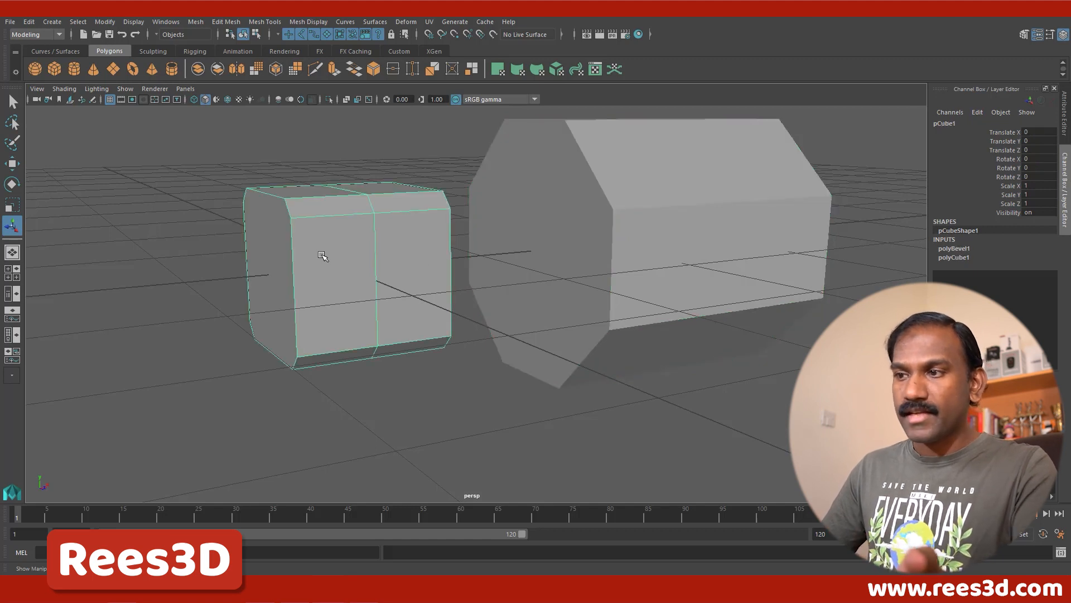
{"action": "left_click", "coordinate": [569, 276]}
{"action": "left_click", "coordinate": [474, 388]}
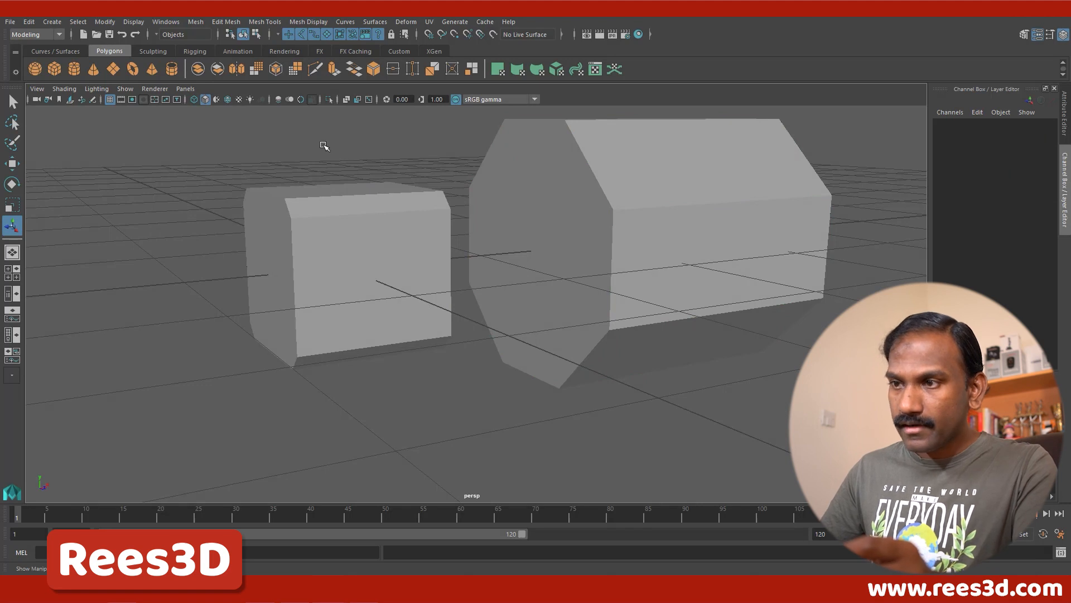
{"action": "left_click_drag", "start_coordinate": [324, 146], "coordinate": [660, 345]}
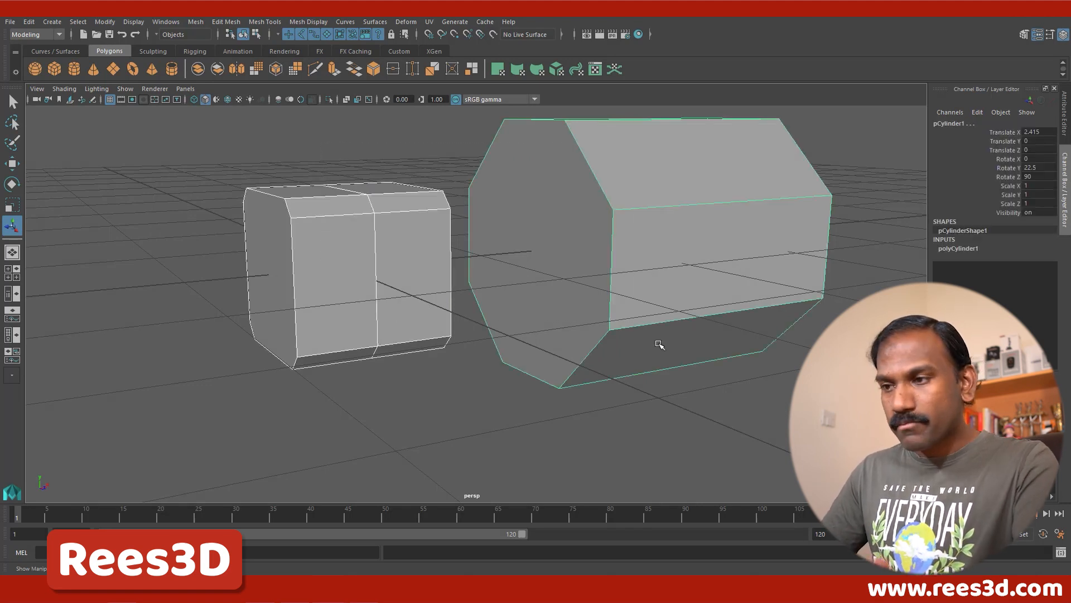
{"action": "right_click", "coordinate": [580, 215], "text": "shift"}
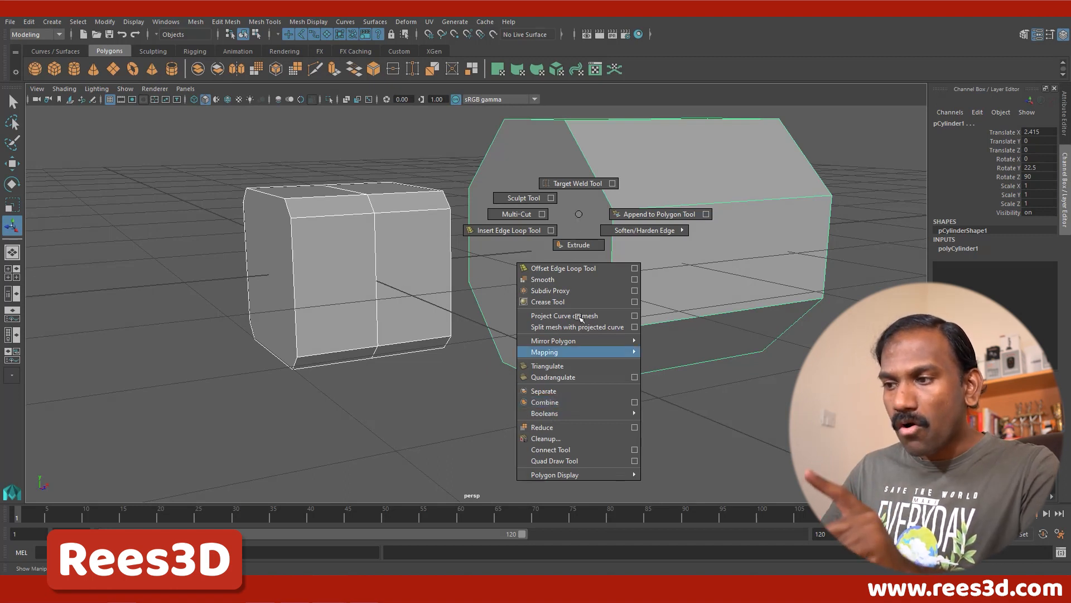
{"action": "right_click_drag", "start_coordinate": [570, 404], "coordinate": [584, 216], "text": "shift"}
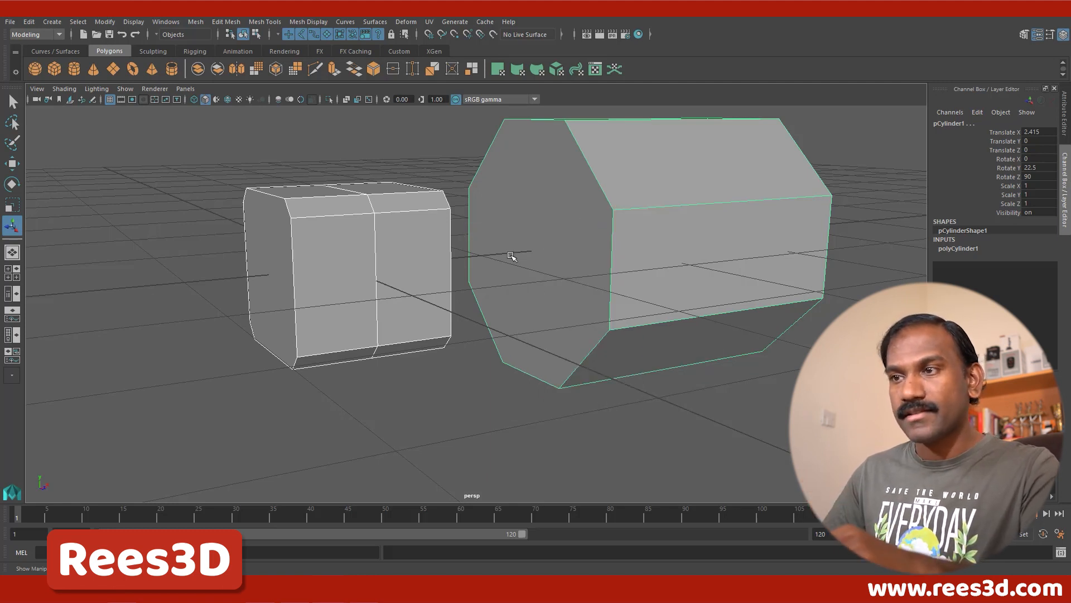
{"action": "left_click", "coordinate": [195, 24]}
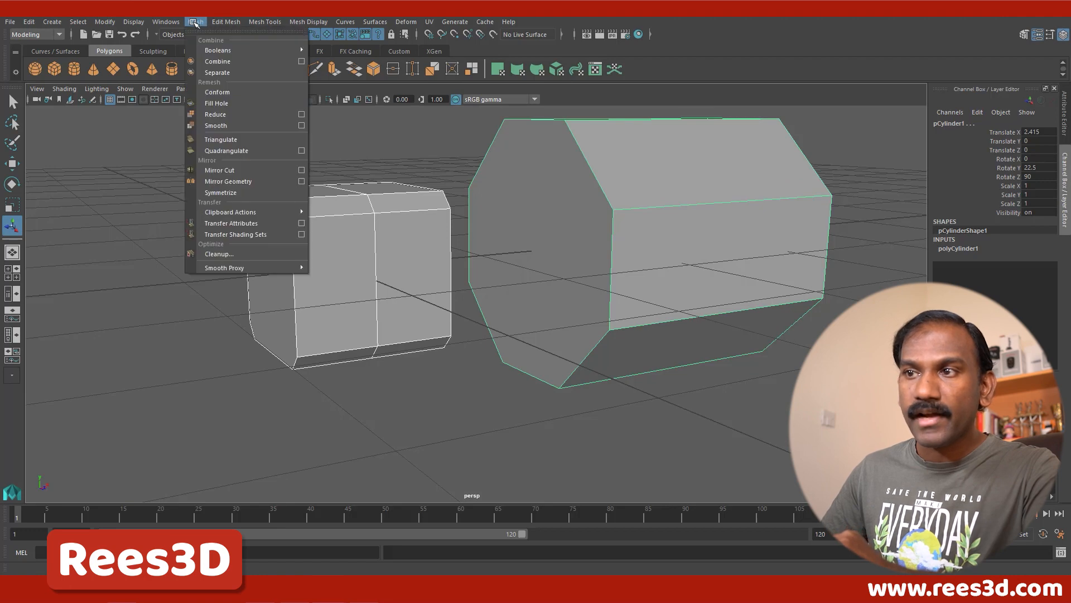
{"action": "left_click", "coordinate": [346, 24]}
{"action": "left_click", "coordinate": [205, 23]}
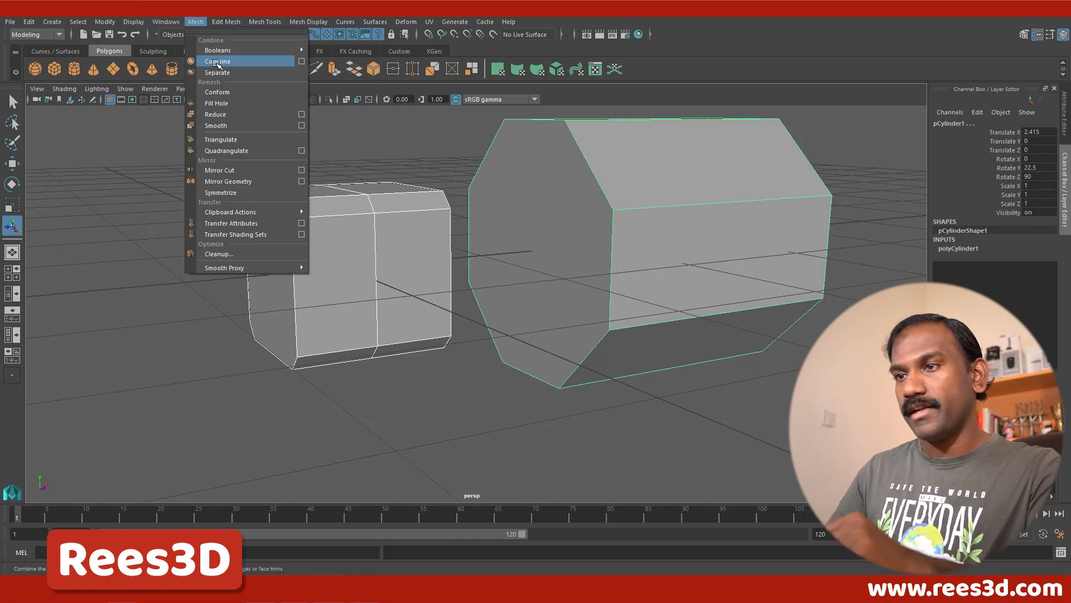
{"action": "left_click", "coordinate": [217, 63]}
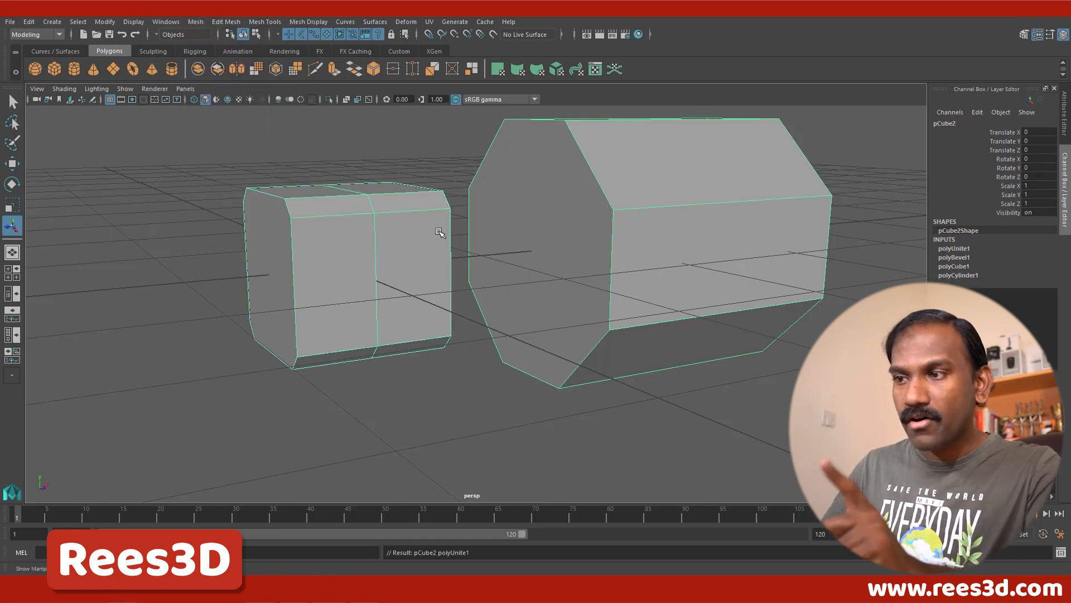
Step: Deselect and reselect the combined mesh to check whether both parts select as one object
{"action": "left_click", "coordinate": [510, 413]}
{"action": "left_click", "coordinate": [591, 278]}
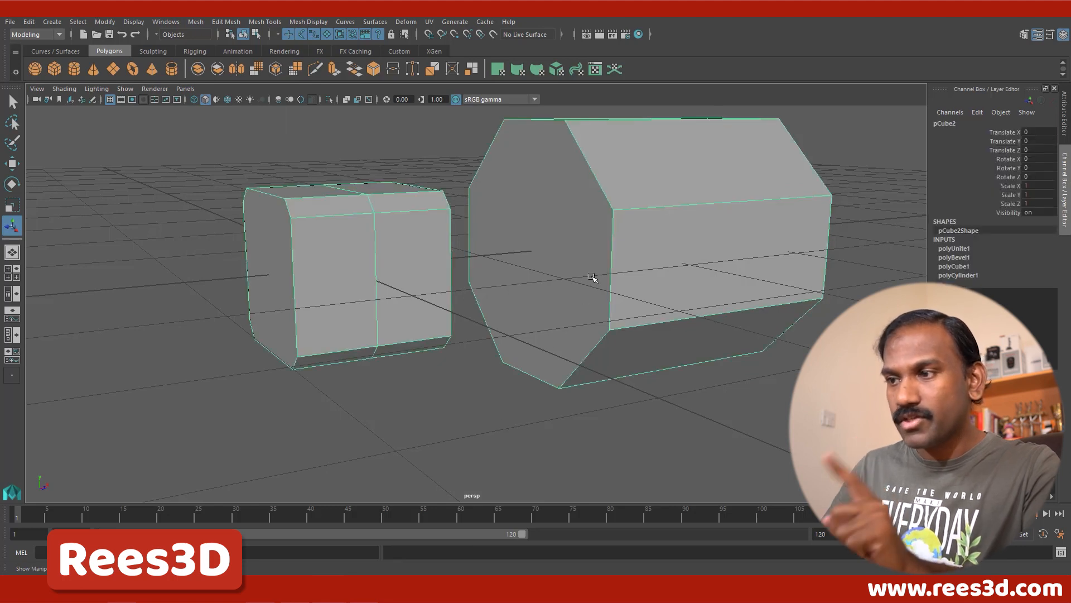
{"action": "left_click", "coordinate": [351, 441]}
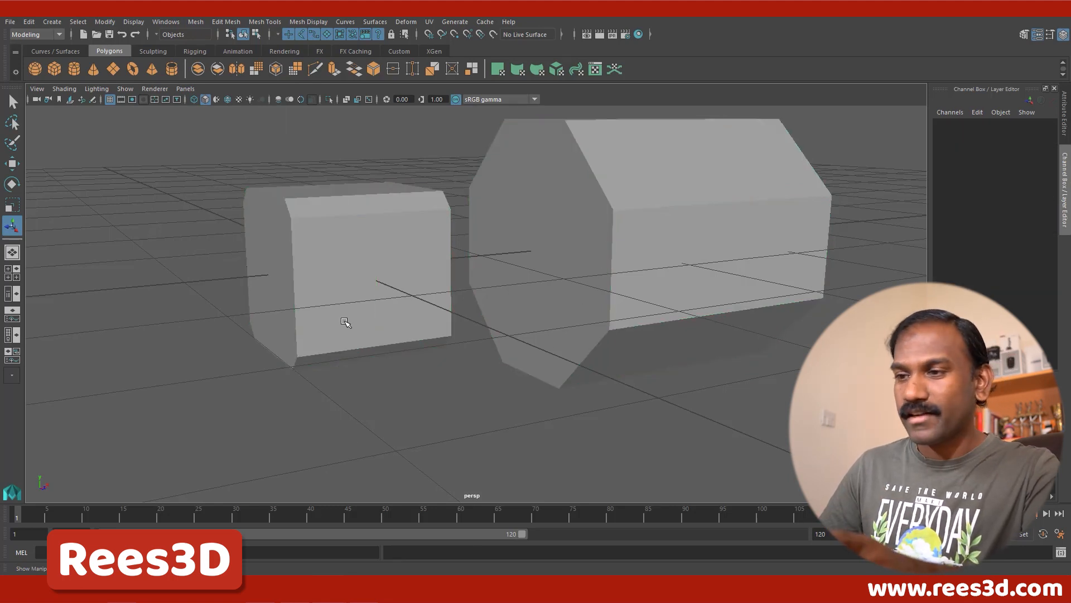
{"action": "left_click", "coordinate": [343, 306]}
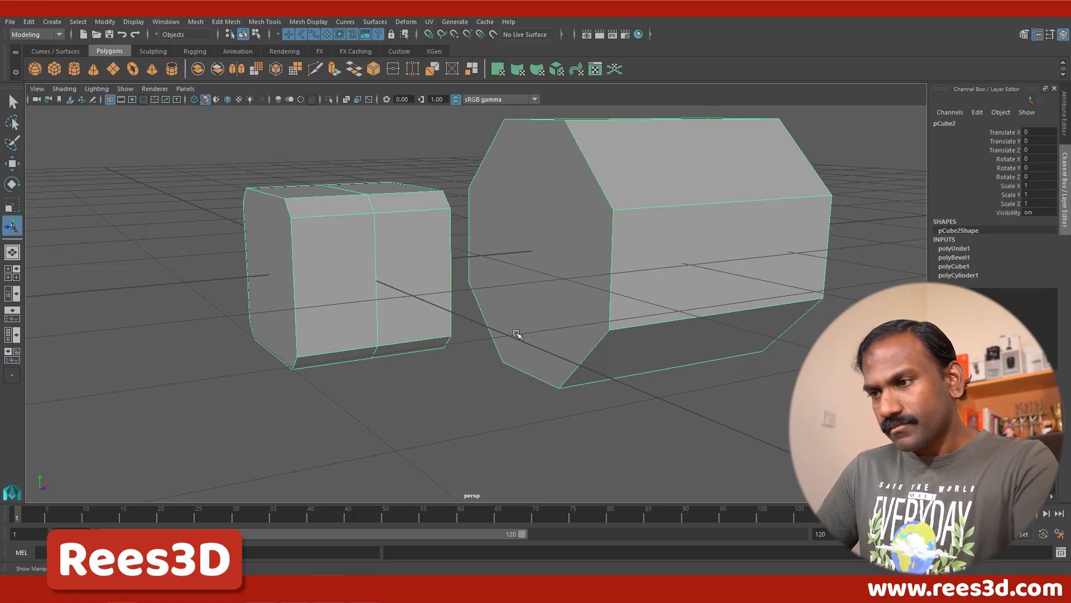
Step: Switch the combined mesh to face editing and select the two end faces of the cube and cylinder that face each other
{"action": "mouse_move", "coordinate": [519, 332]}
{"action": "left_mouse_down", "text": "alt"}
{"action": "mouse_move", "coordinate": [438, 347]}
{"action": "mouse_move", "coordinate": [508, 341]}
{"action": "left_mouse_up", "text": "alt"}
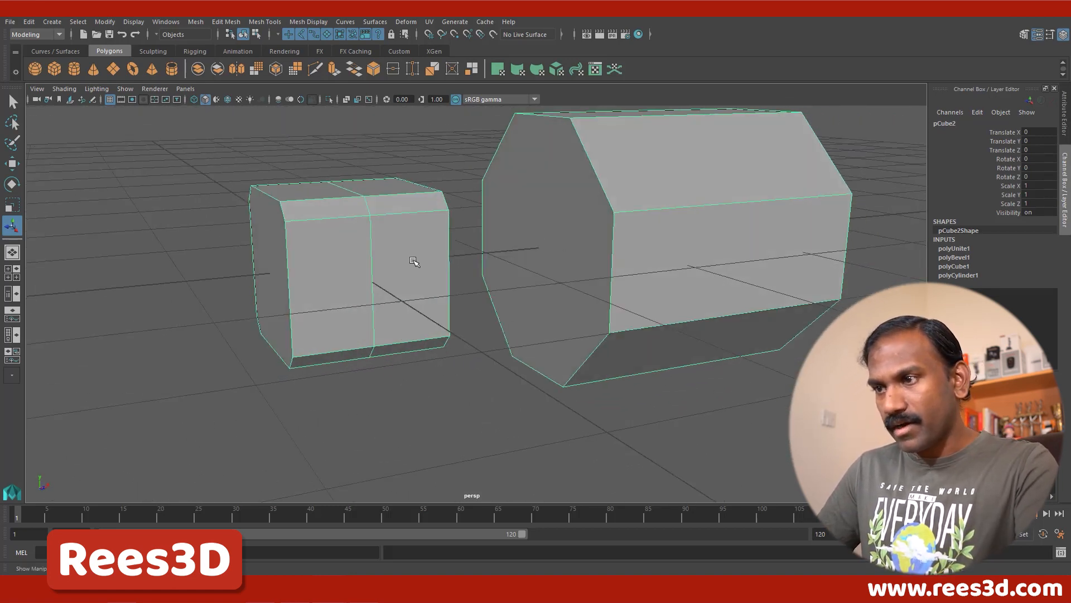
{"action": "left_click_drag", "start_coordinate": [428, 320], "coordinate": [397, 312], "text": "alt"}
{"action": "right_click", "coordinate": [458, 243]}
{"action": "right_click_drag", "start_coordinate": [459, 244], "coordinate": [456, 273]}
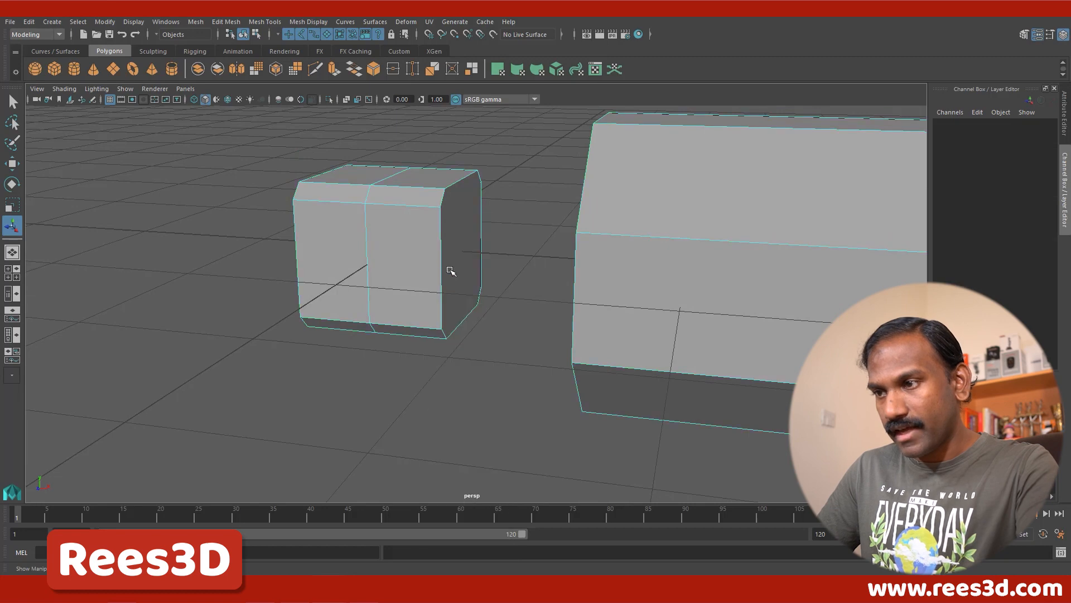
{"action": "left_click", "coordinate": [457, 243]}
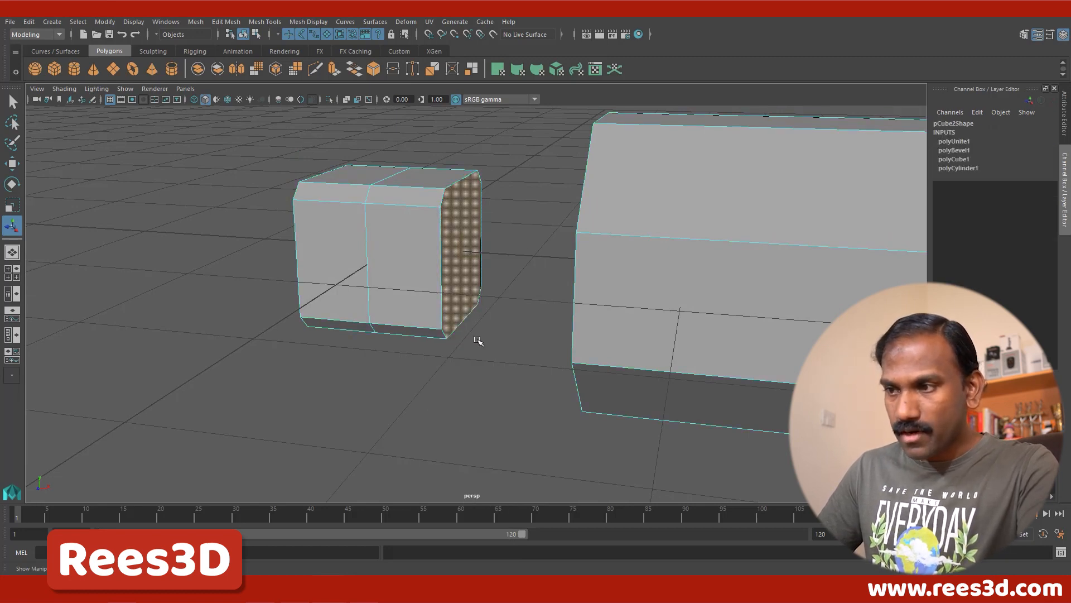
{"action": "left_click_drag", "start_coordinate": [478, 340], "coordinate": [531, 342], "text": "alt"}
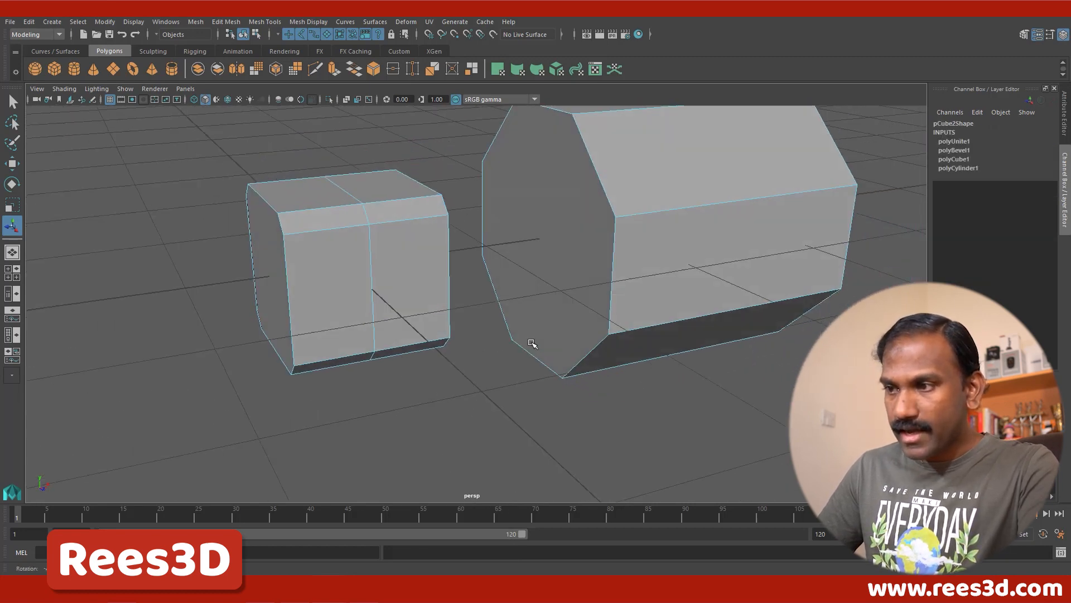
{"action": "left_click", "coordinate": [557, 255], "text": "shift"}
Step: Show the wireframe display, bridge the two selected end faces and return to shaded display
{"action": "key", "text": "4"}
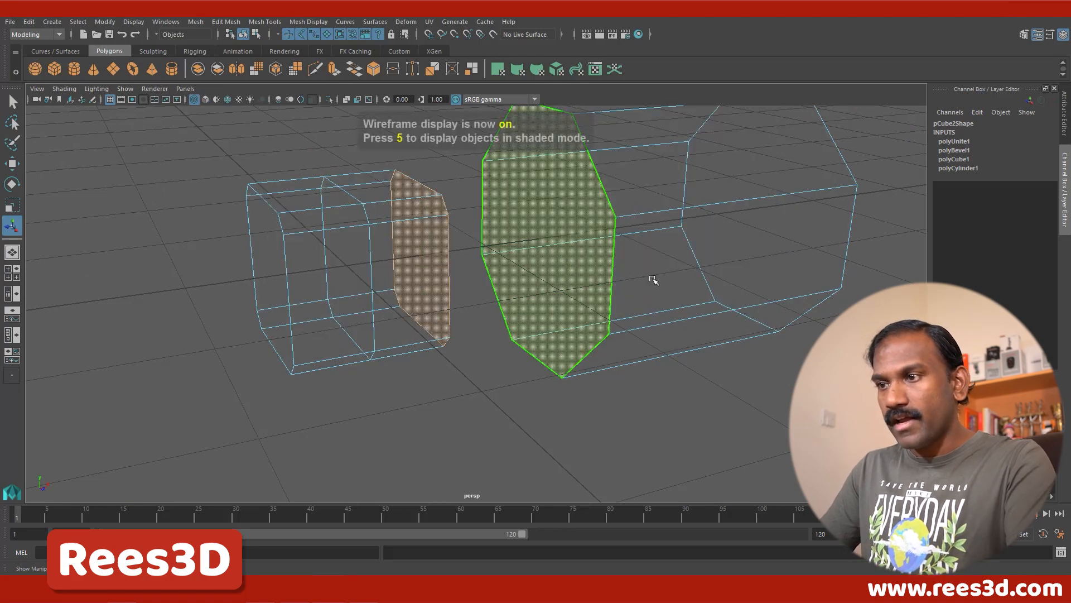
{"action": "left_click_drag", "start_coordinate": [653, 280], "coordinate": [563, 323], "text": "alt"}
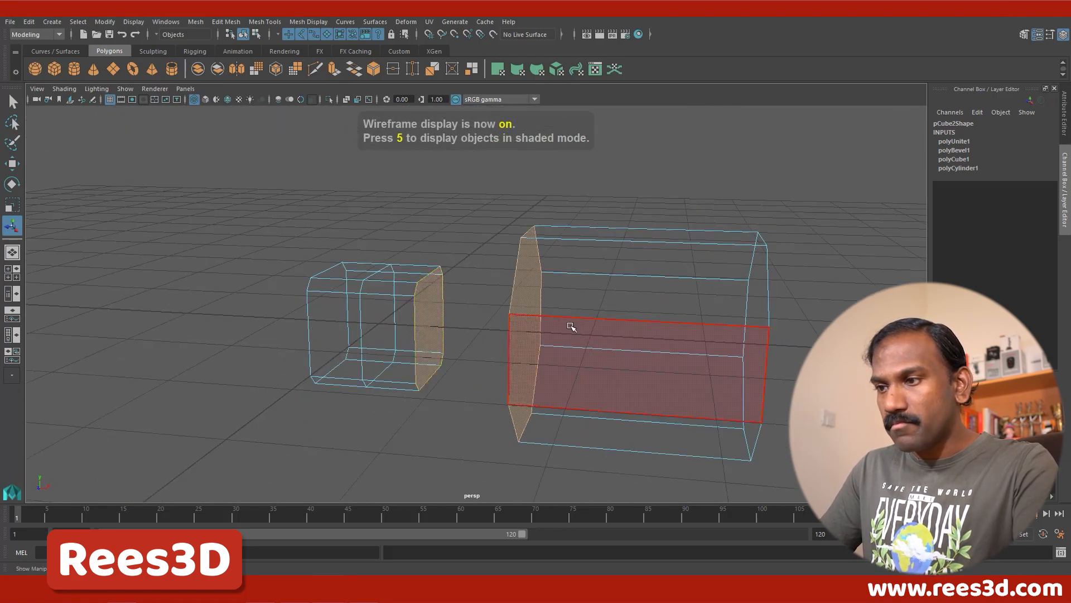
{"action": "mouse_move", "coordinate": [493, 354]}
{"action": "left_mouse_down", "text": "alt"}
{"action": "mouse_move", "coordinate": [480, 354]}
{"action": "mouse_move", "coordinate": [546, 354]}
{"action": "mouse_move", "coordinate": [481, 357]}
{"action": "mouse_move", "coordinate": [508, 364]}
{"action": "left_mouse_up", "text": "alt"}
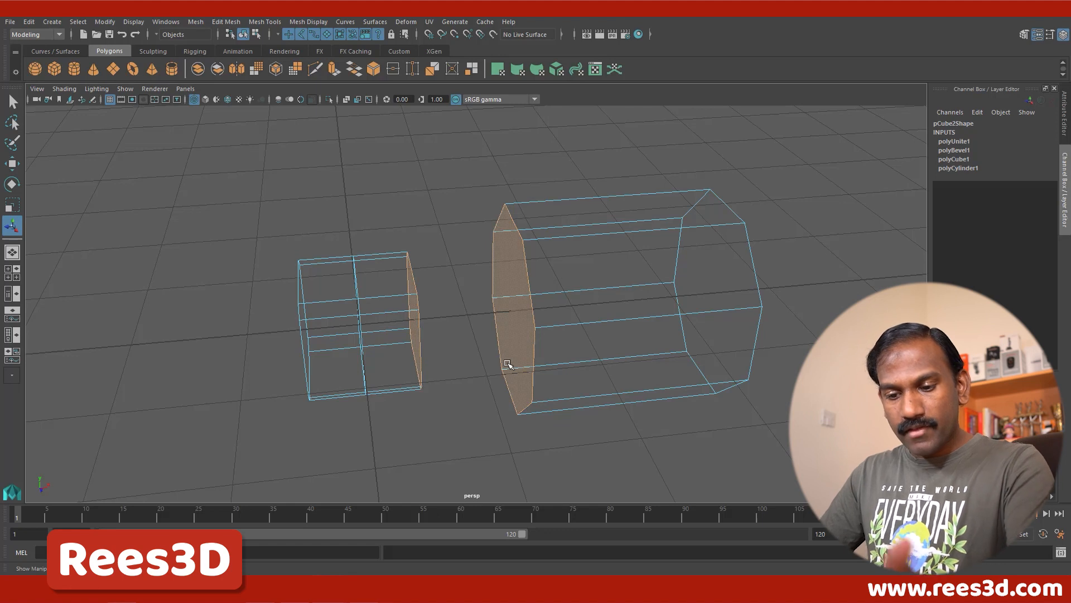
{"action": "right_click", "coordinate": [496, 273], "text": "shift"}
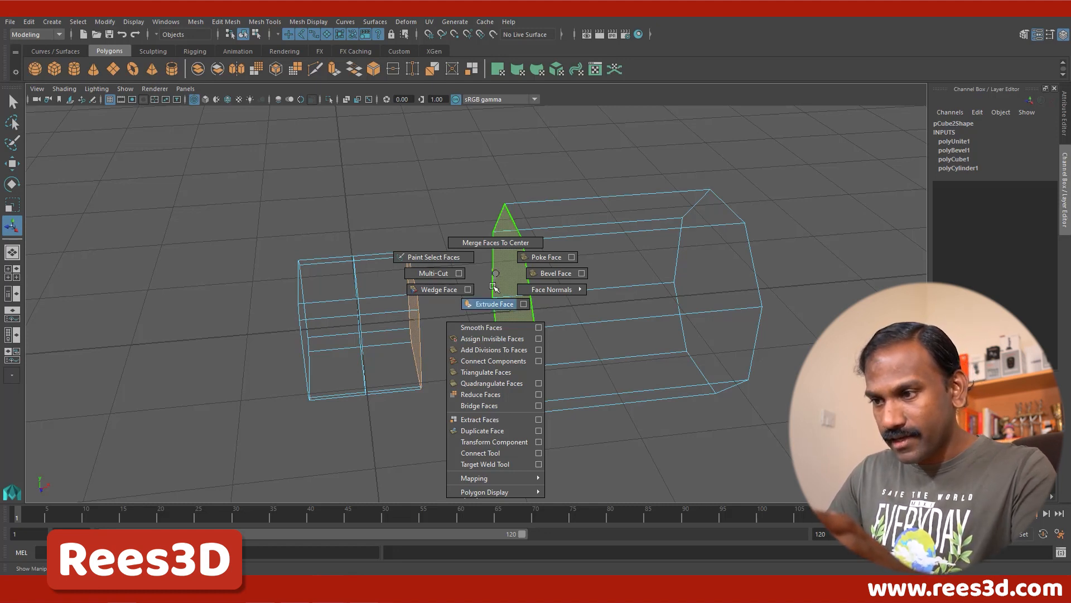
{"action": "left_click", "coordinate": [514, 406]}
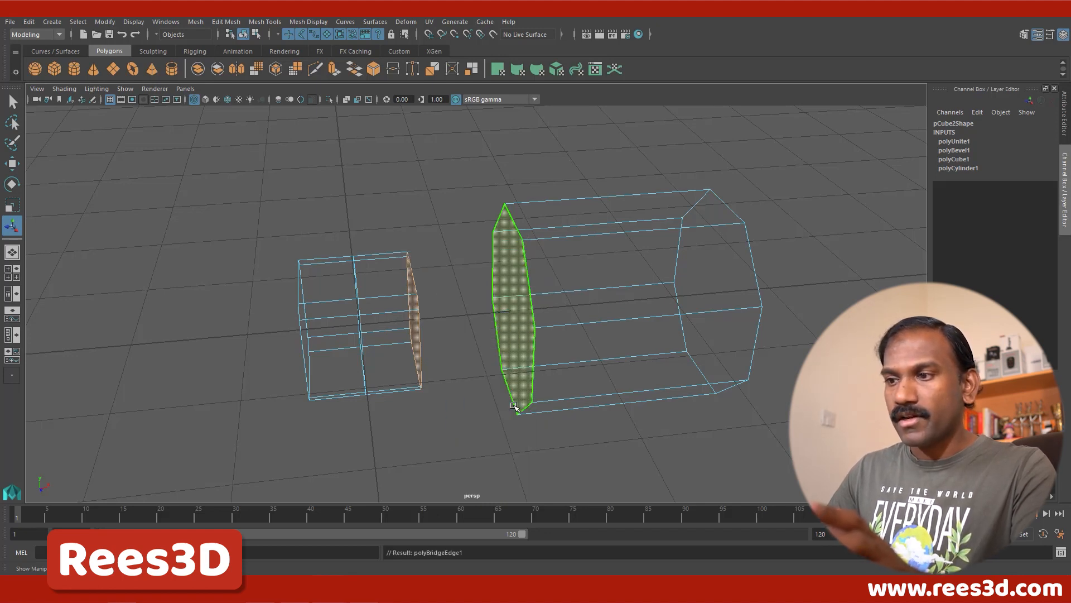
{"action": "key", "text": "5"}
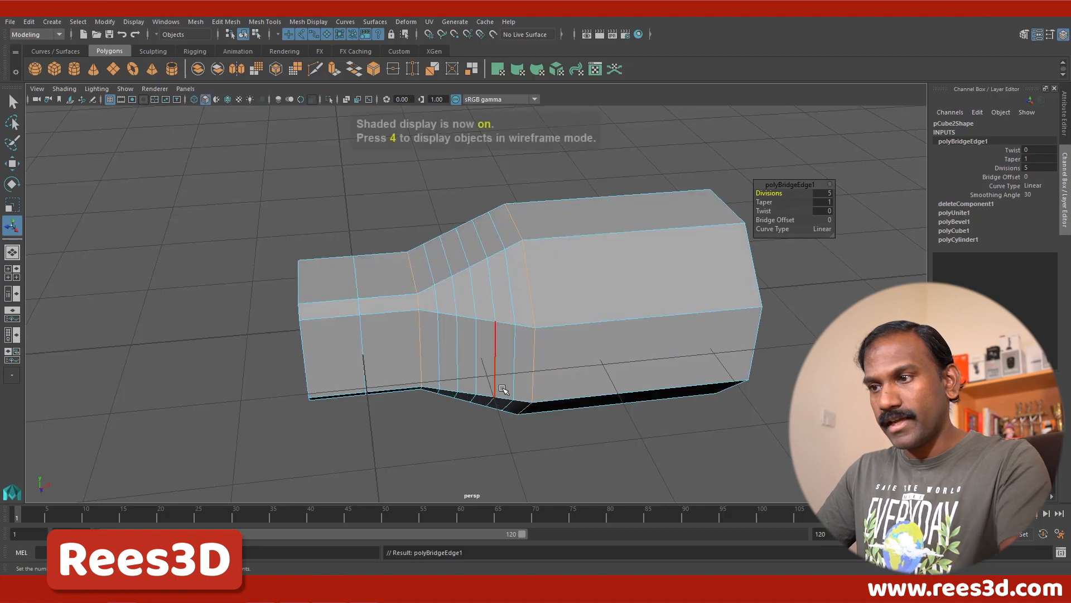
Step: Set the bridge's Curve Type to Blend
{"action": "mouse_move", "coordinate": [504, 392]}
{"action": "left_mouse_down", "text": "alt"}
{"action": "mouse_move", "coordinate": [614, 397]}
{"action": "mouse_move", "coordinate": [532, 398]}
{"action": "mouse_move", "coordinate": [438, 323]}
{"action": "left_mouse_up", "text": "alt"}
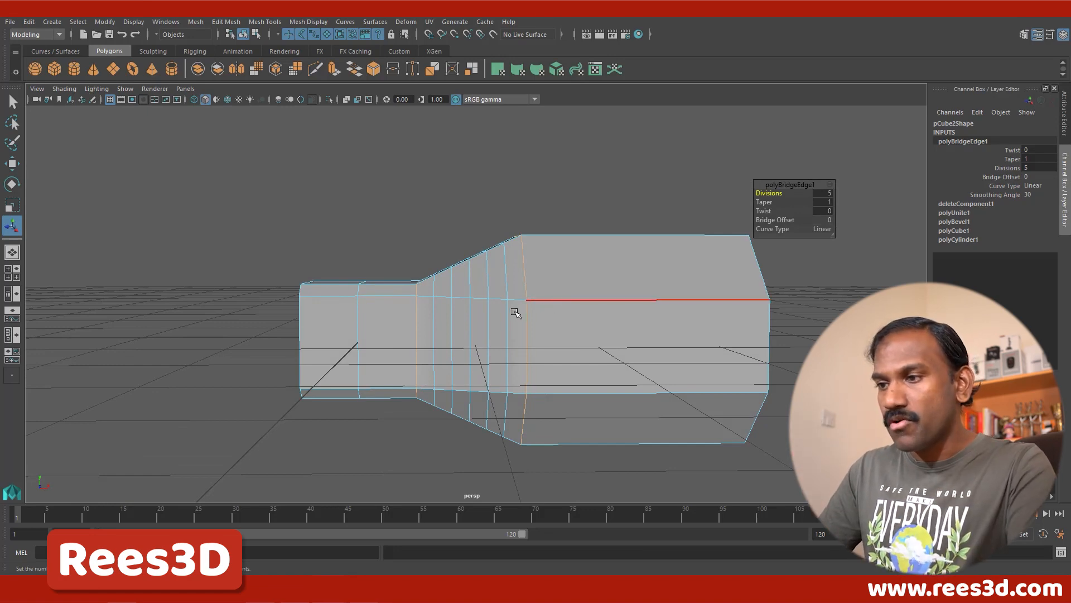
{"action": "left_click_drag", "start_coordinate": [515, 313], "coordinate": [497, 318], "text": "alt"}
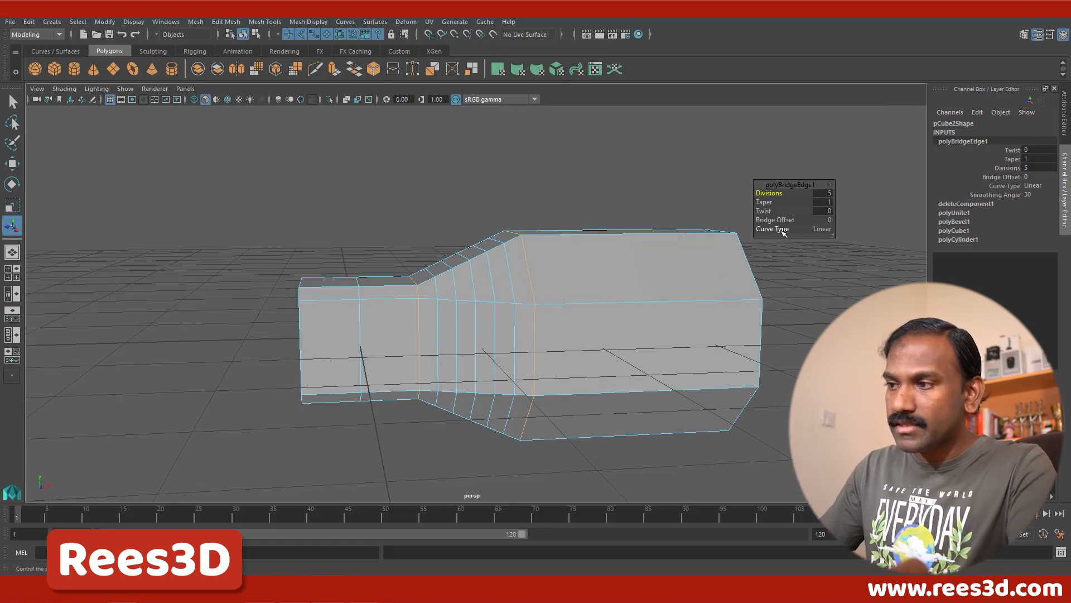
{"action": "left_click", "coordinate": [831, 229]}
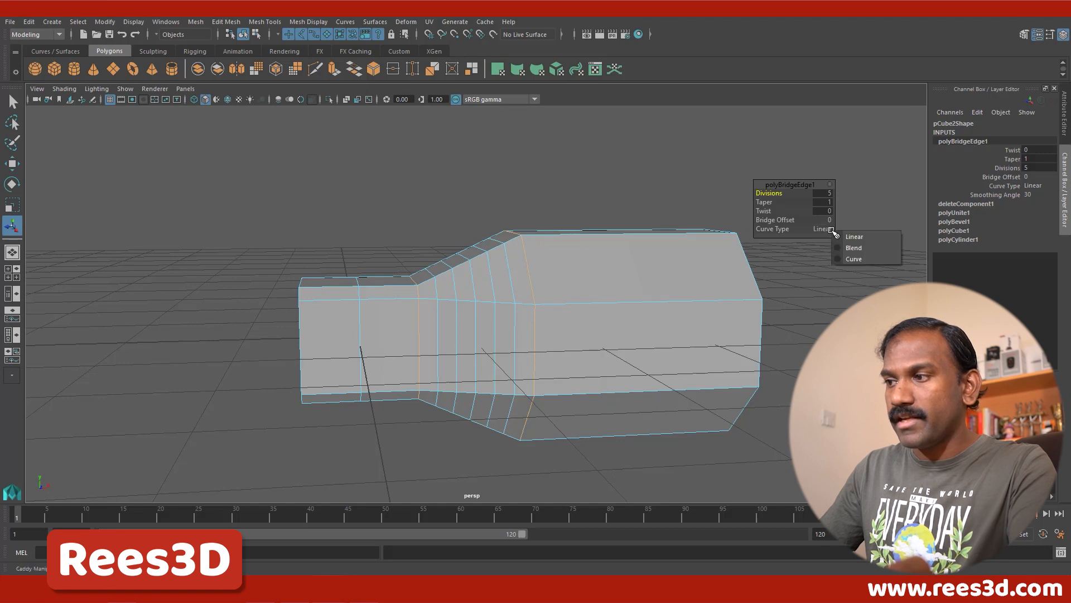
{"action": "left_click", "coordinate": [853, 247]}
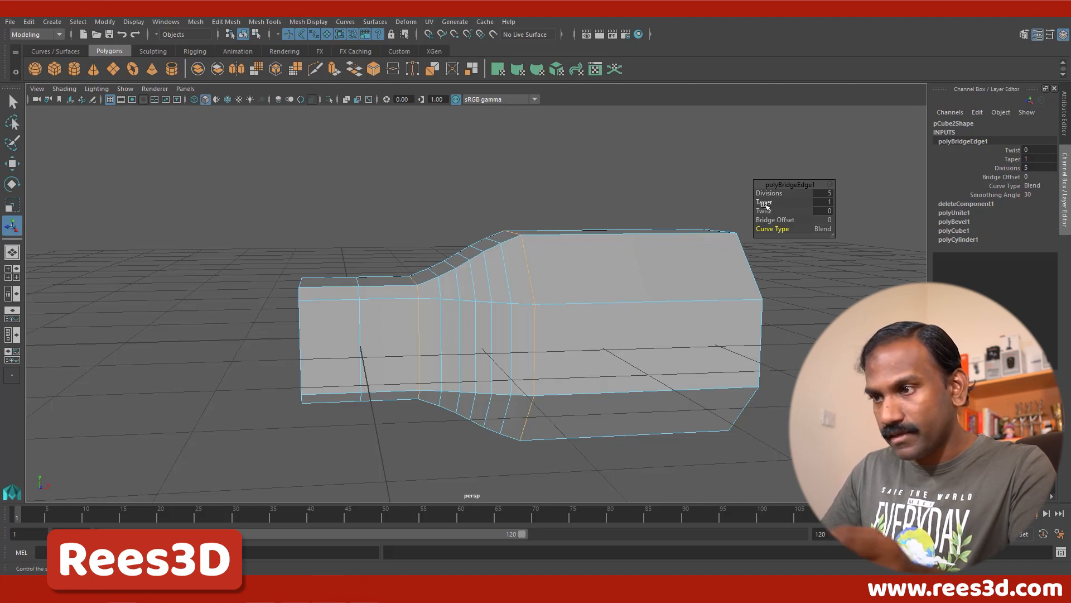
Step: Try Taper values of 0.7 and 0.9 on the bridge between the cube and cylinder
{"action": "left_click_drag", "start_coordinate": [764, 204], "coordinate": [763, 199]}
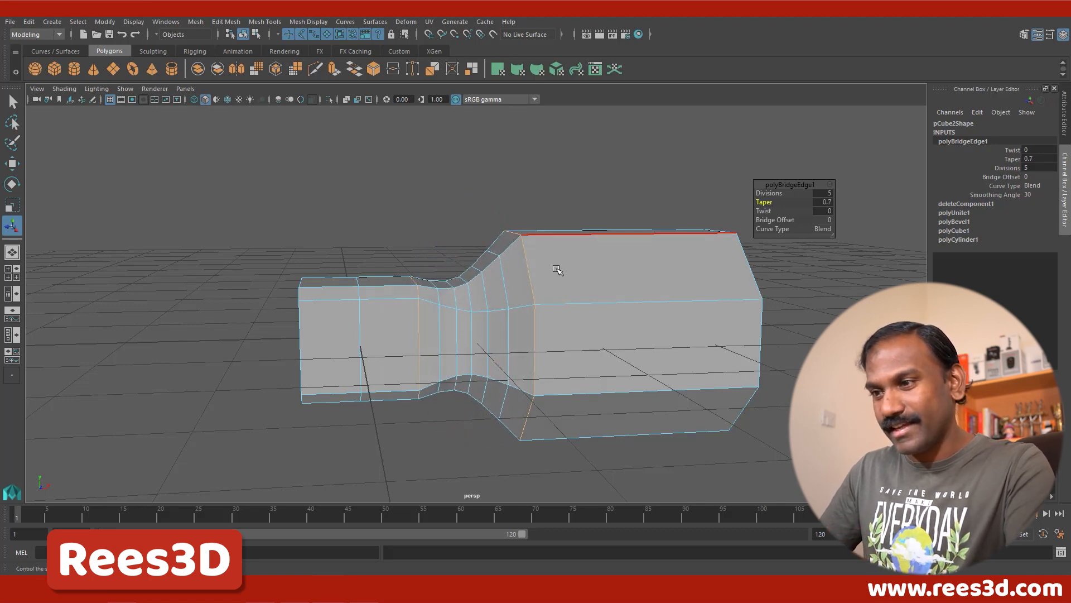
{"action": "left_click_drag", "start_coordinate": [547, 273], "coordinate": [421, 273], "text": "alt"}
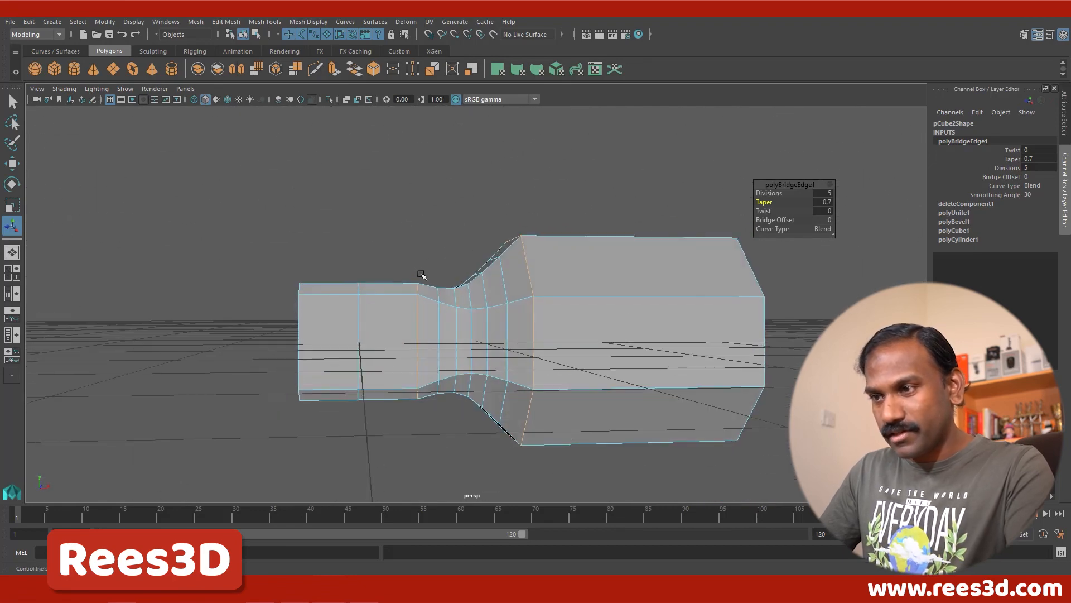
{"action": "left_click", "coordinate": [813, 202]}
{"action": "type", "text": "0.9"}
{"action": "key", "text": "Return"}
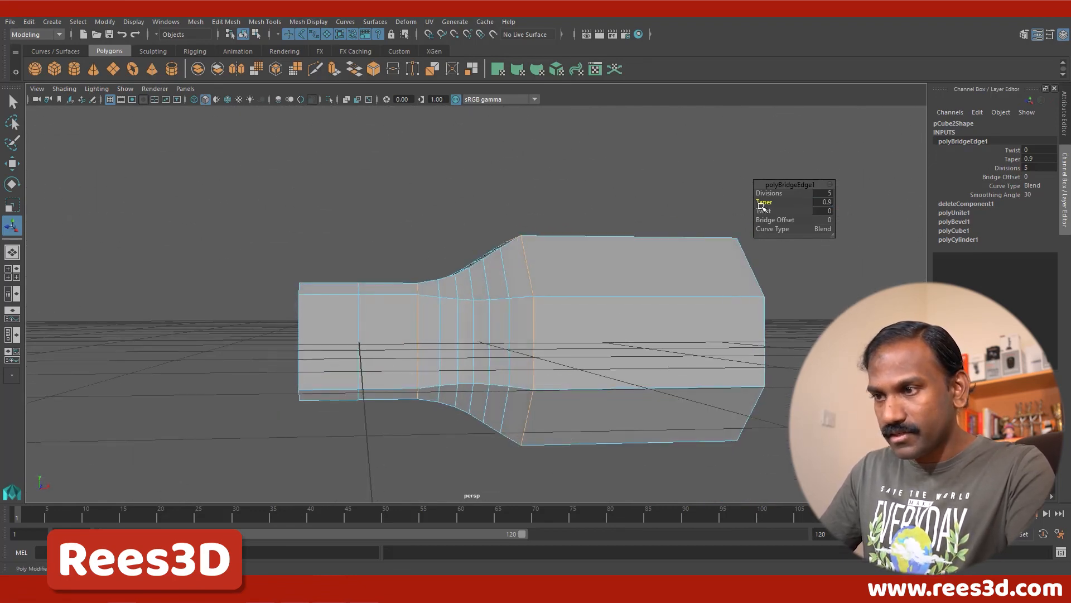
Step: Set the bridge's Taper to 0.6 and return the mesh to whole-object selection
{"action": "left_click_drag", "start_coordinate": [761, 206], "coordinate": [764, 204]}
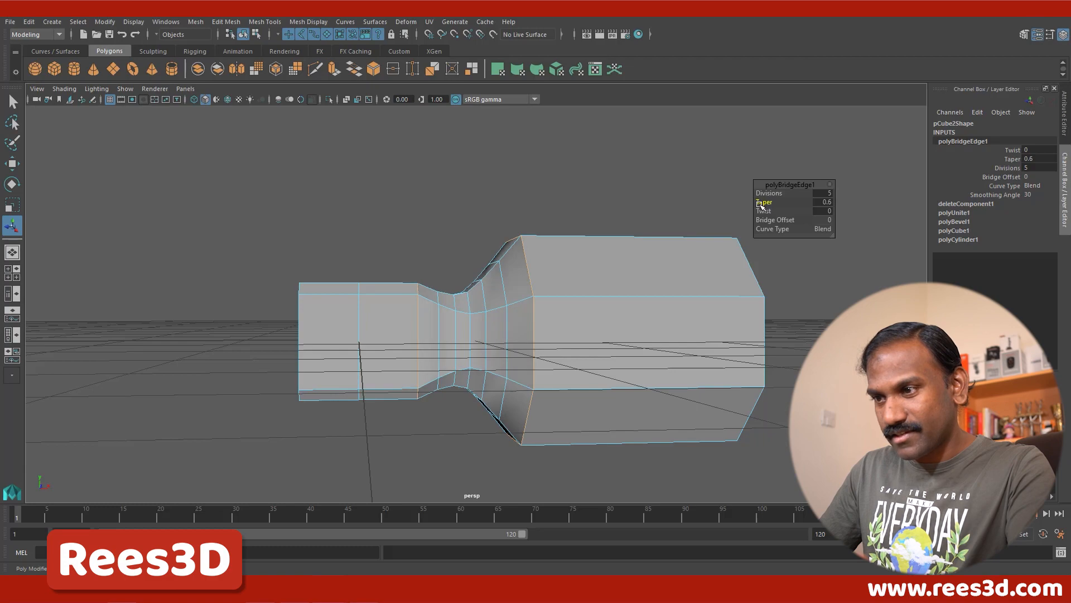
{"action": "left_click_drag", "start_coordinate": [657, 299], "coordinate": [536, 369], "text": "alt"}
{"action": "right_click_drag", "start_coordinate": [567, 330], "coordinate": [562, 341]}
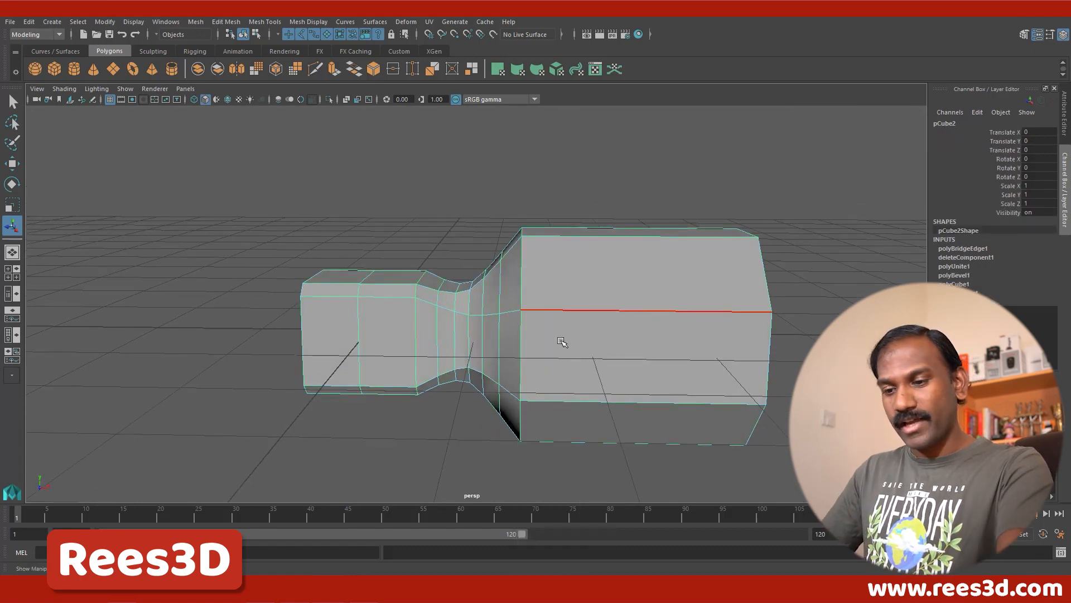
Step: Preview the hammer head in smooth display, return to the unsmoothed display and examine the bridged neck and cube end
{"action": "key", "text": "3"}
{"action": "left_click", "coordinate": [759, 307]}
{"action": "left_click_drag", "start_coordinate": [758, 307], "coordinate": [493, 314], "text": "alt"}
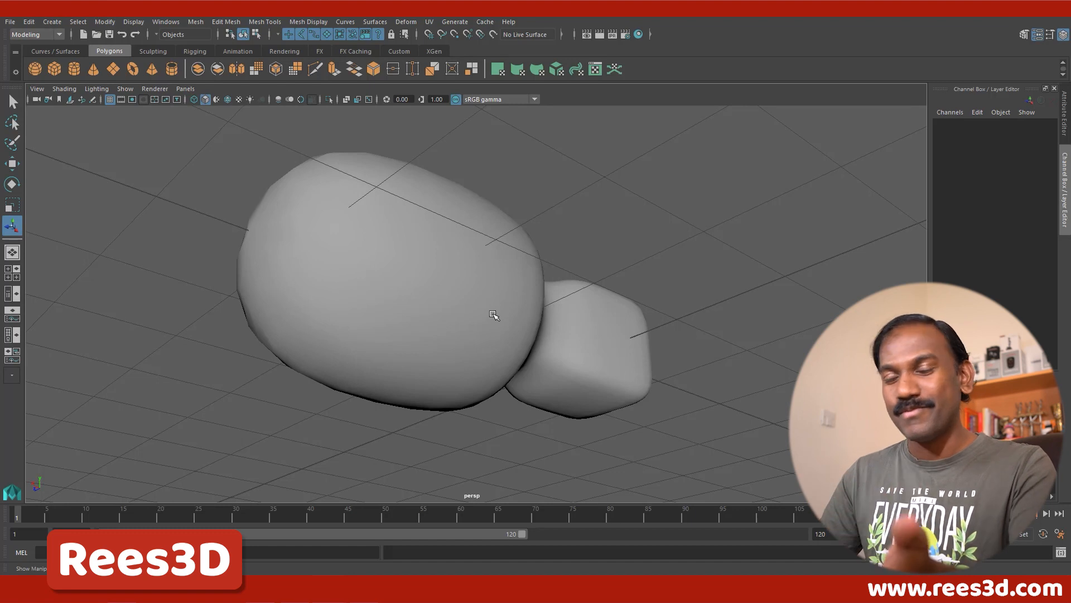
{"action": "left_click", "coordinate": [490, 312]}
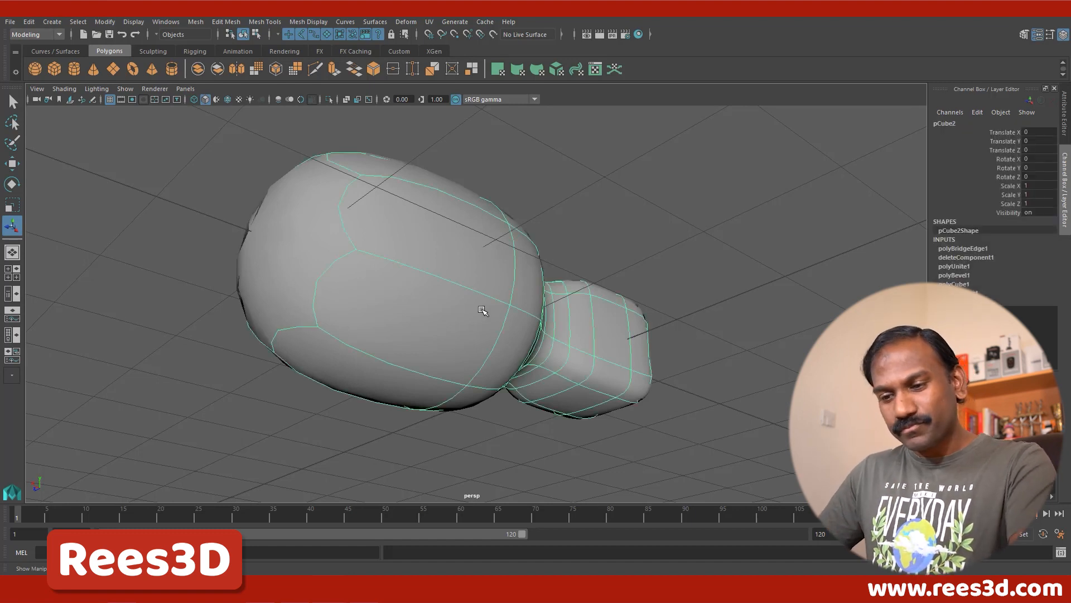
{"action": "key", "text": "1"}
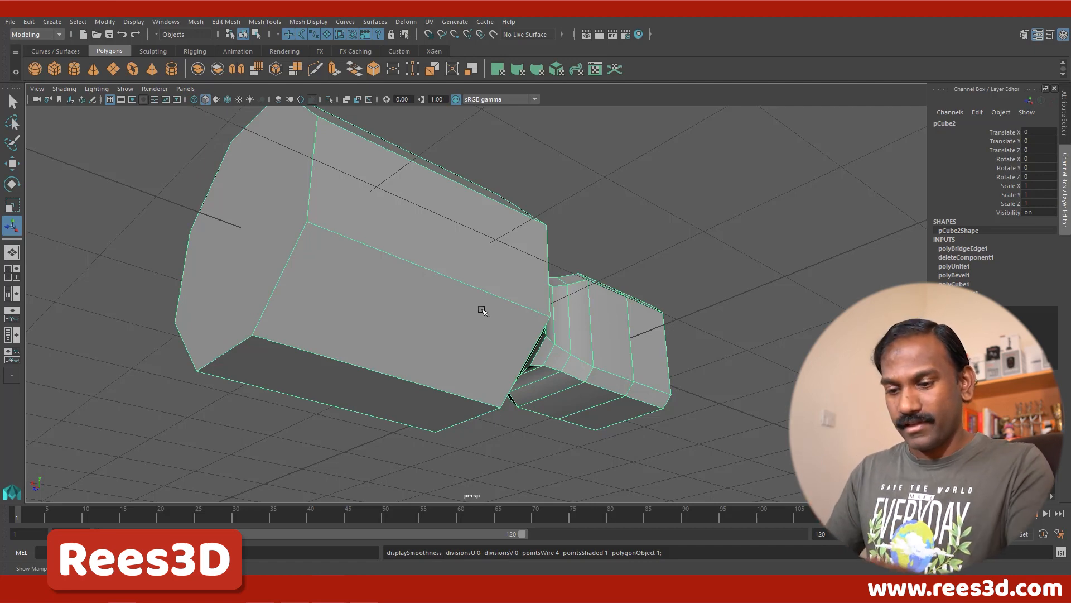
{"action": "left_click_drag", "start_coordinate": [502, 332], "coordinate": [598, 357], "text": "alt"}
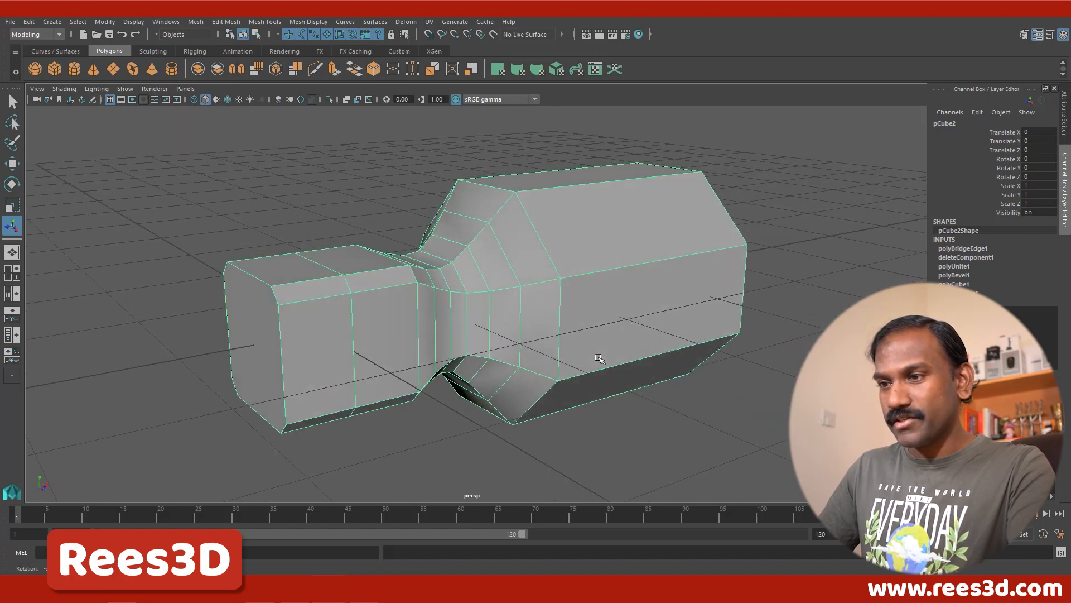
{"action": "right_click_drag", "start_coordinate": [467, 323], "coordinate": [395, 289], "text": "alt"}
{"action": "left_click_drag", "start_coordinate": [394, 290], "coordinate": [396, 247], "text": "alt"}
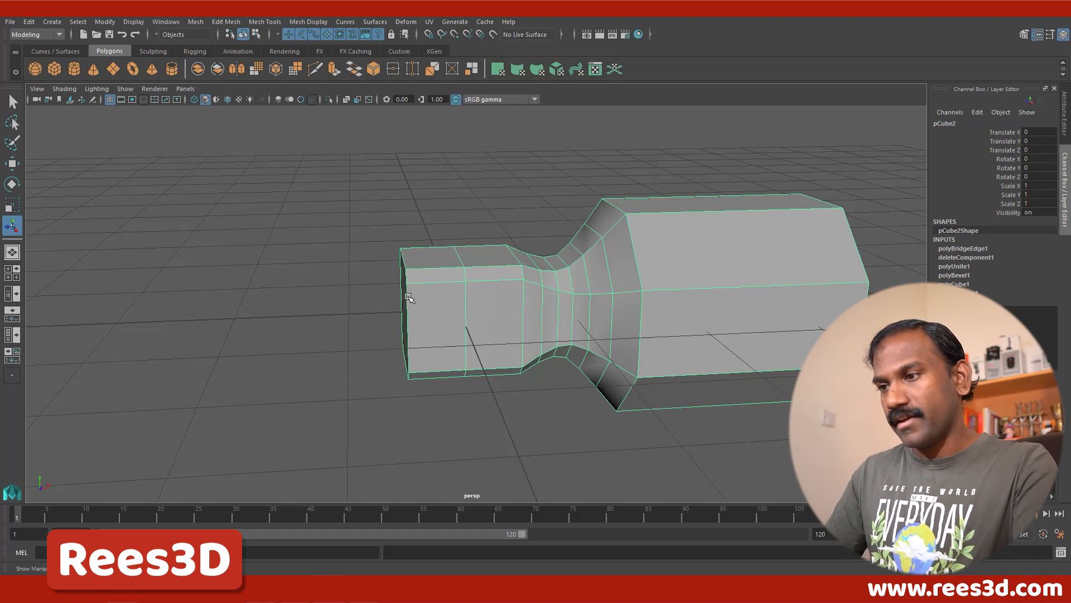
Step: Delete the faces of the cube's outer half, on the side away from the neck
{"action": "left_click_drag", "start_coordinate": [415, 302], "coordinate": [488, 271], "text": "alt"}
{"action": "right_click_drag", "start_coordinate": [487, 270], "coordinate": [487, 324]}
{"action": "left_click_drag", "start_coordinate": [488, 325], "coordinate": [483, 318], "text": "alt"}
{"action": "left_click_drag", "start_coordinate": [400, 174], "coordinate": [486, 397]}
{"action": "key", "text": "Delete"}
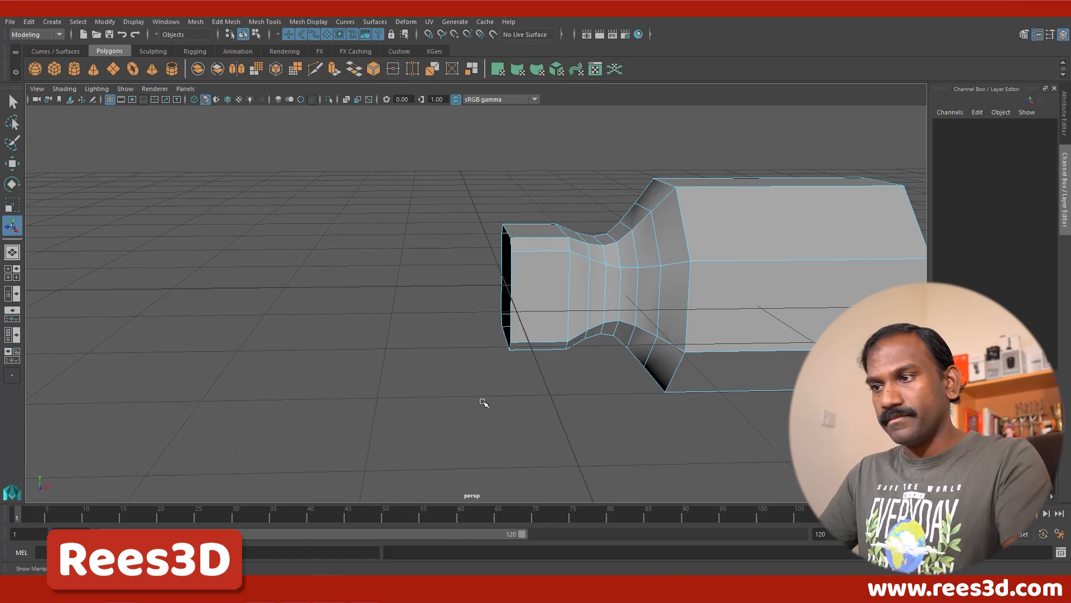
Step: In edge selection, select the edge loops where the neck meets the cube and where it meets the octagonal head
{"action": "left_click_drag", "start_coordinate": [603, 410], "coordinate": [545, 411], "text": "alt"}
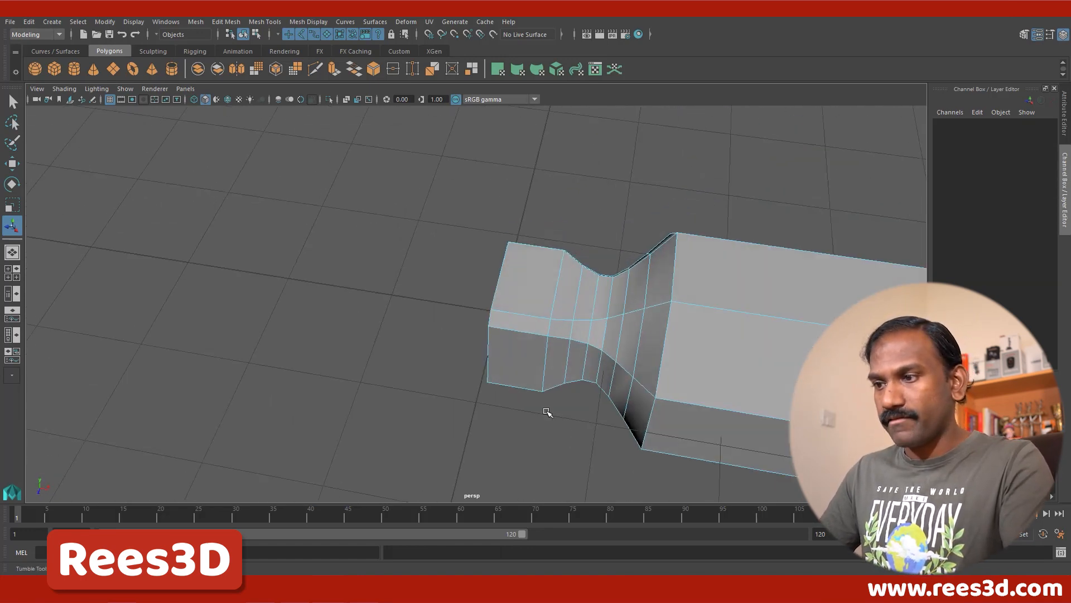
{"action": "left_click_drag", "start_coordinate": [508, 354], "coordinate": [583, 269], "text": "alt"}
{"action": "right_click_drag", "start_coordinate": [582, 270], "coordinate": [582, 302]}
{"action": "mouse_move", "coordinate": [573, 308]}
{"action": "left_mouse_down", "text": "alt"}
{"action": "mouse_move", "coordinate": [614, 302]}
{"action": "mouse_move", "coordinate": [575, 310]}
{"action": "left_mouse_up", "text": "alt"}
{"action": "right_click", "coordinate": [596, 292]}
{"action": "right_click_drag", "start_coordinate": [596, 291], "coordinate": [598, 229]}
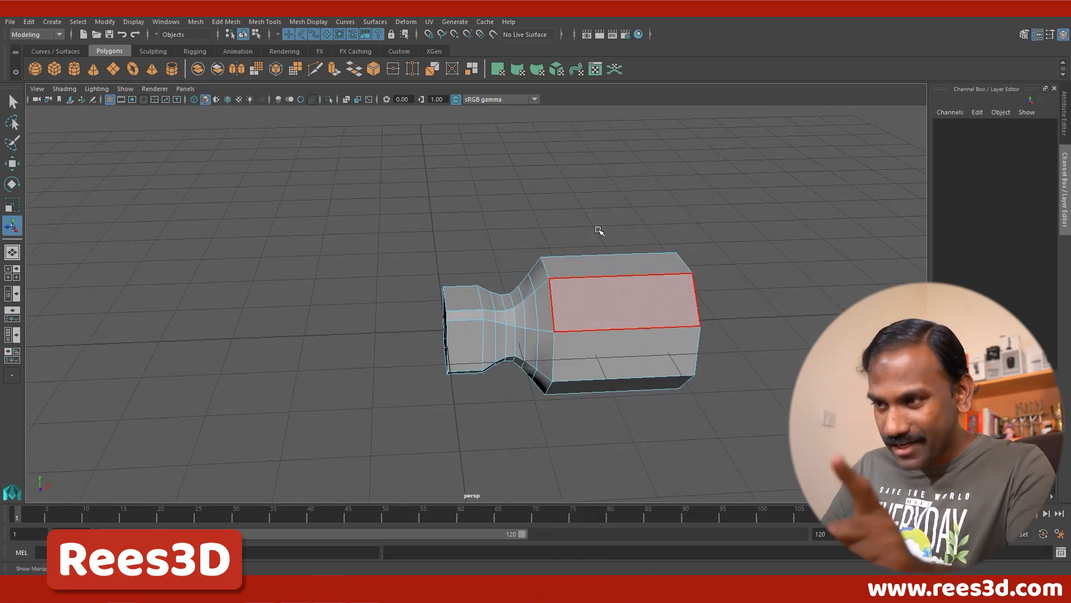
{"action": "left_click", "coordinate": [480, 298]}
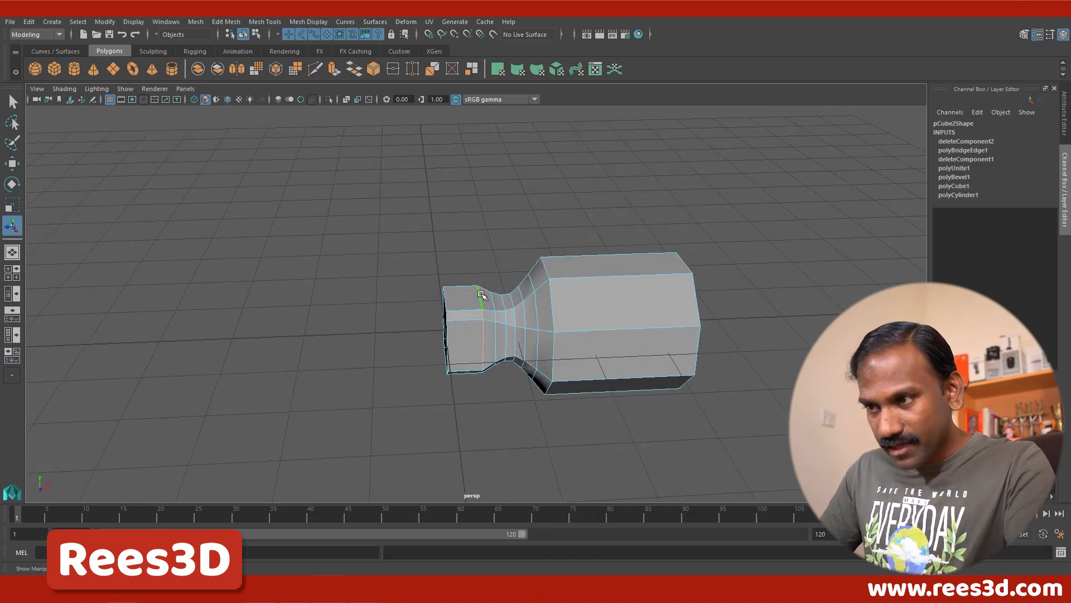
{"action": "left_click", "coordinate": [482, 317], "text": "shift"}
{"action": "left_click", "coordinate": [482, 347], "text": "shift"}
{"action": "left_click_drag", "start_coordinate": [482, 348], "coordinate": [481, 412], "text": "alt"}
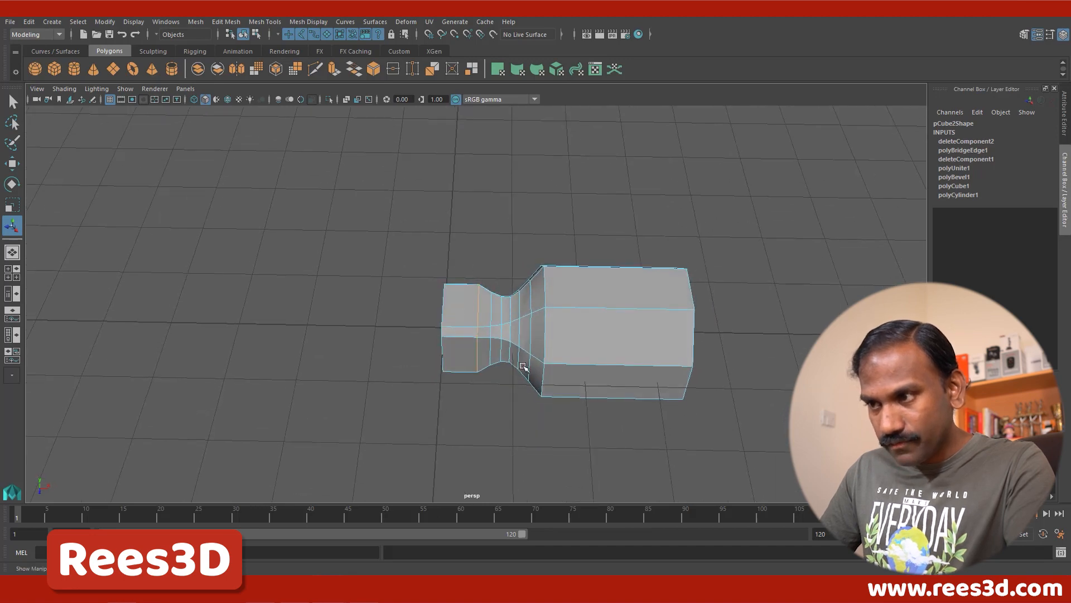
{"action": "left_click_drag", "start_coordinate": [523, 366], "coordinate": [552, 311], "text": "alt"}
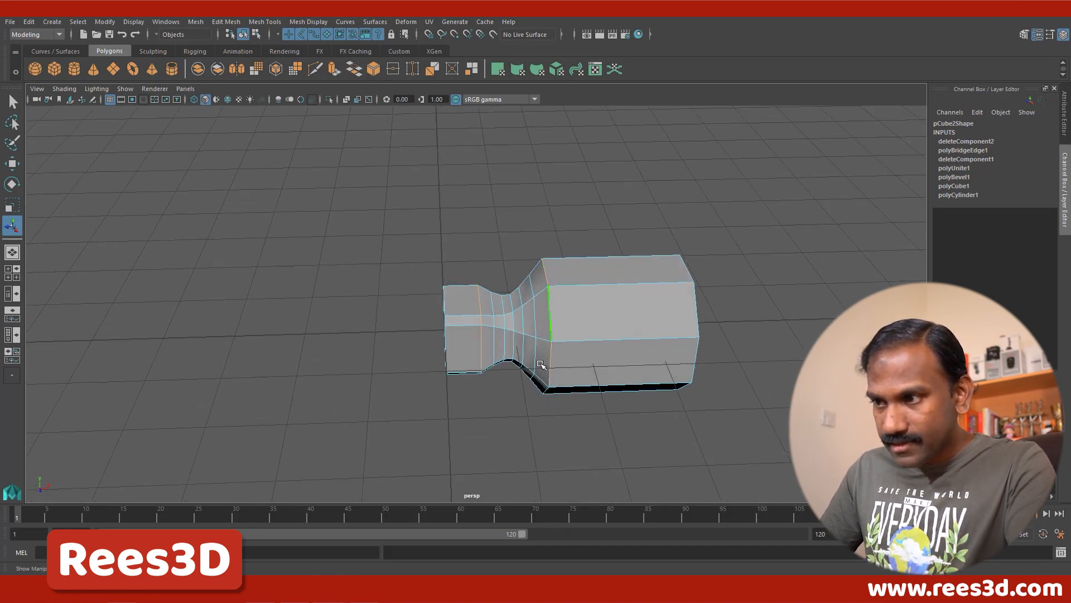
Step: Add the rim edges of the octagonal end face to the selection and bevel all selected loops with Fraction 0.2 and 2 Segments
{"action": "left_click_drag", "start_coordinate": [613, 357], "coordinate": [491, 339], "text": "alt"}
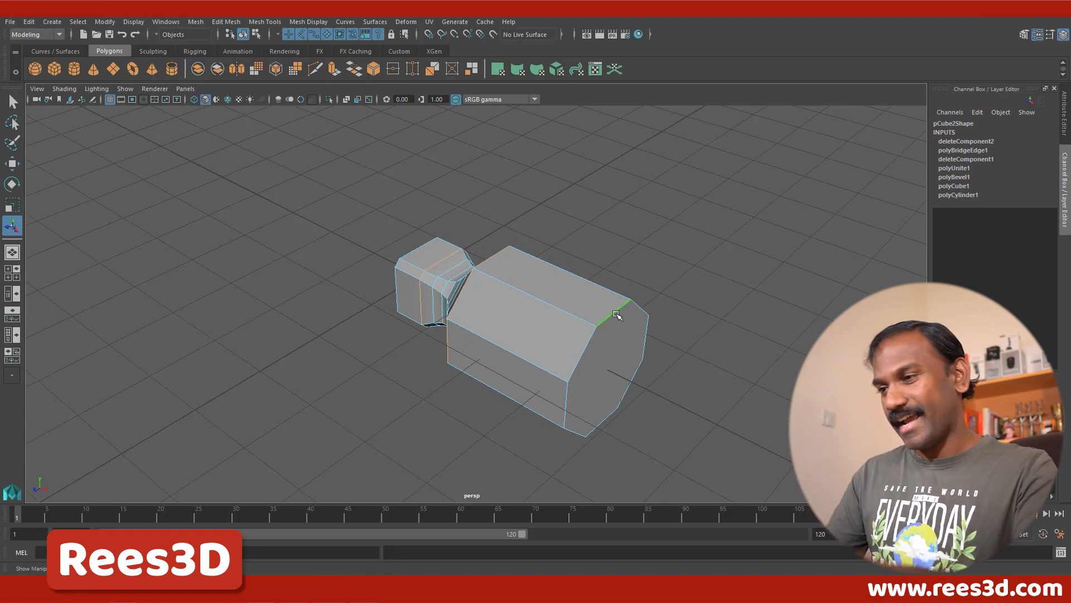
{"action": "left_click", "coordinate": [582, 348], "text": "shift"}
{"action": "left_click", "coordinate": [567, 402], "text": "shift"}
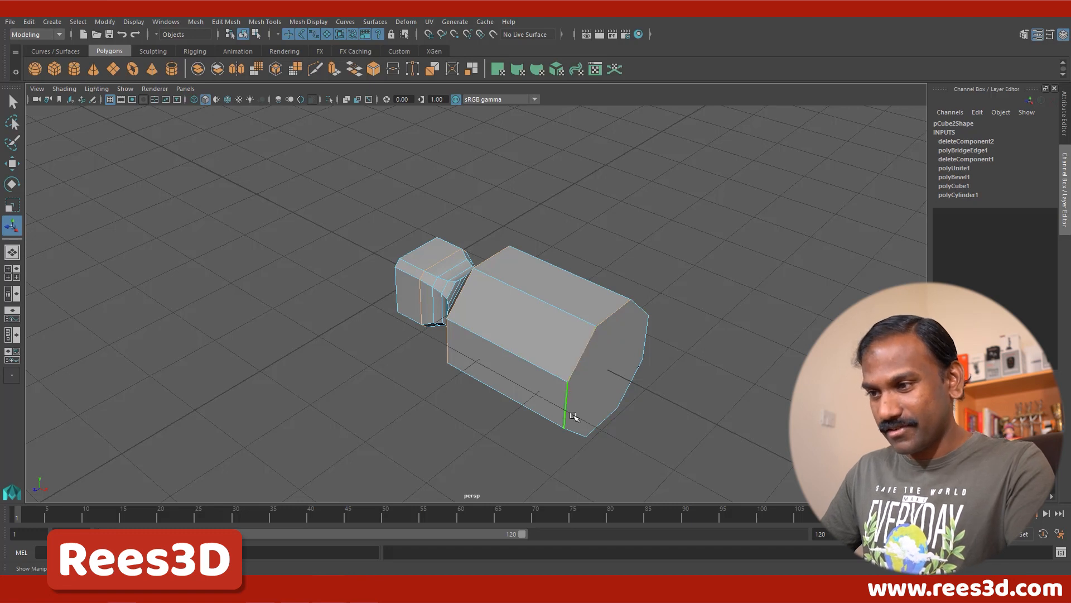
{"action": "left_click", "coordinate": [578, 431], "text": "shift"}
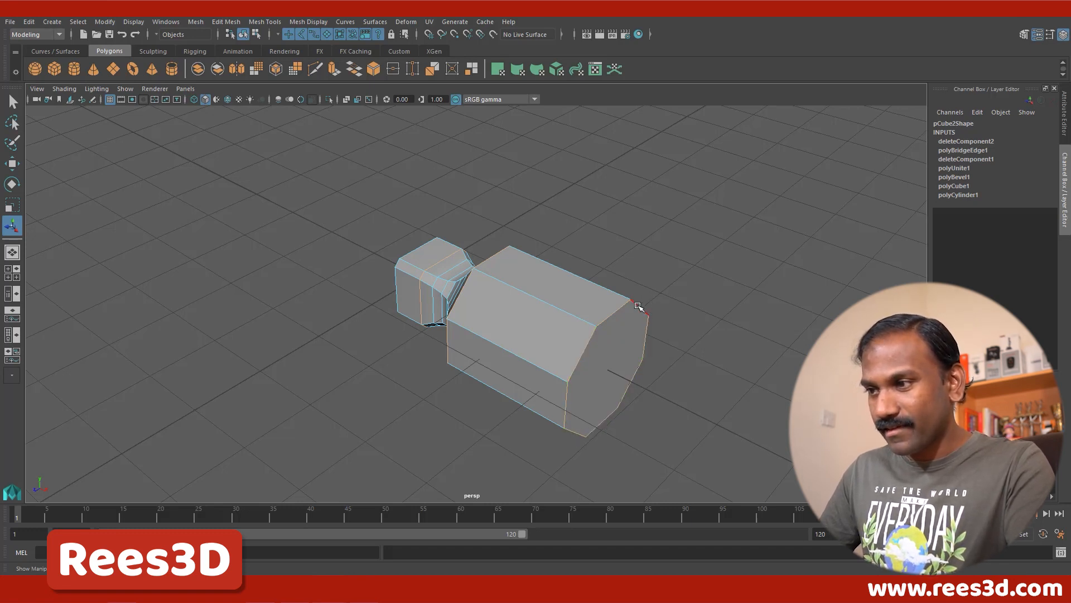
{"action": "left_click_drag", "start_coordinate": [532, 408], "coordinate": [590, 393], "text": "alt"}
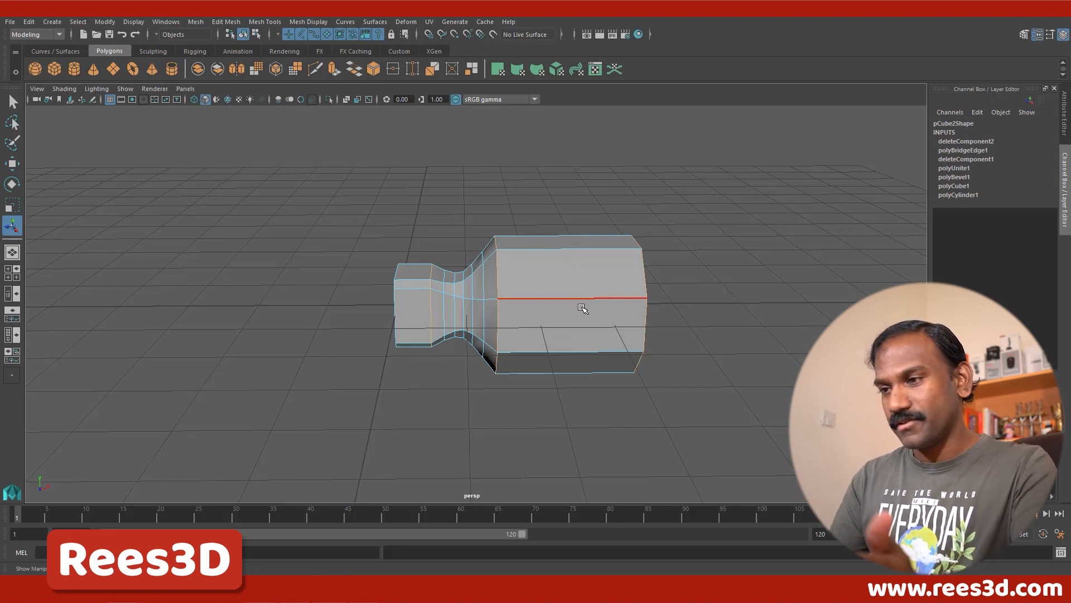
{"action": "right_click", "coordinate": [521, 246], "text": "shift"}
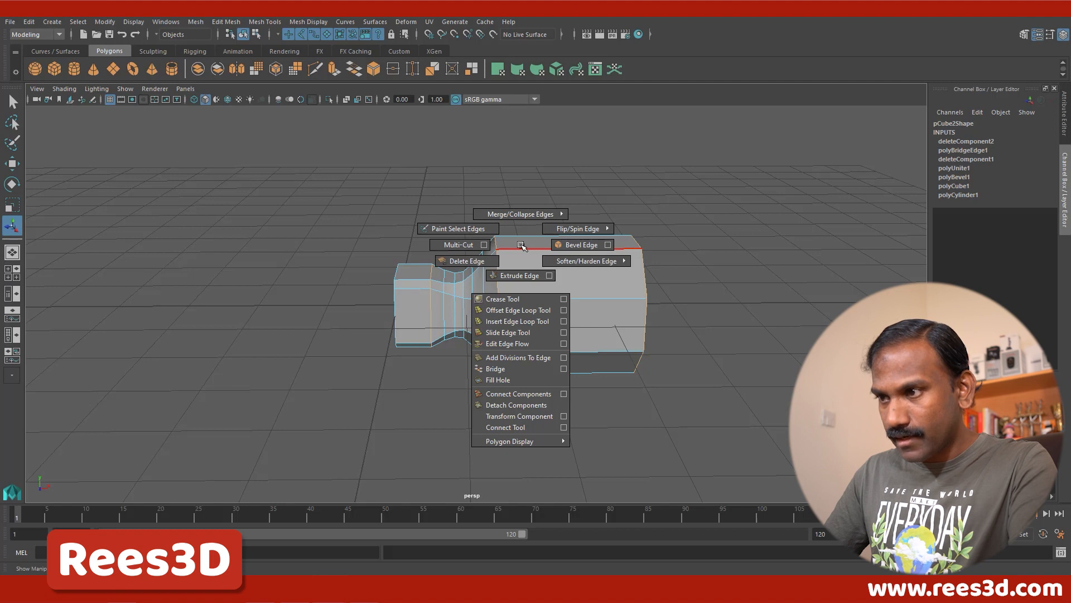
{"action": "left_click", "coordinate": [575, 246]}
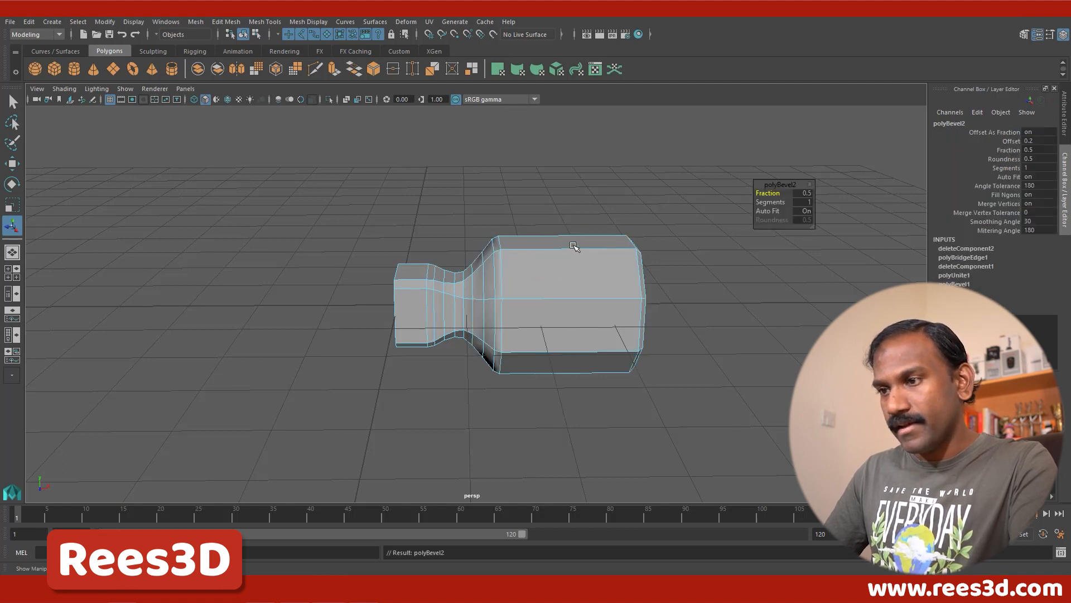
{"action": "right_click_drag", "start_coordinate": [479, 332], "coordinate": [664, 329], "text": "alt"}
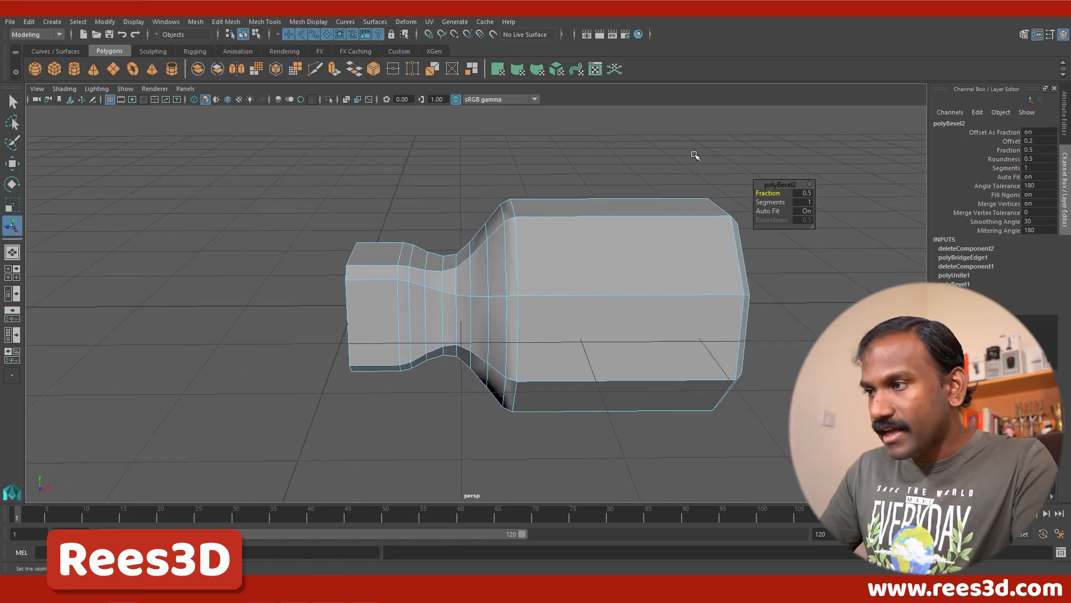
{"action": "mouse_move", "coordinate": [775, 194]}
{"action": "left_mouse_down"}
{"action": "mouse_move", "coordinate": [793, 196]}
{"action": "mouse_move", "coordinate": [775, 193]}
{"action": "left_mouse_up"}
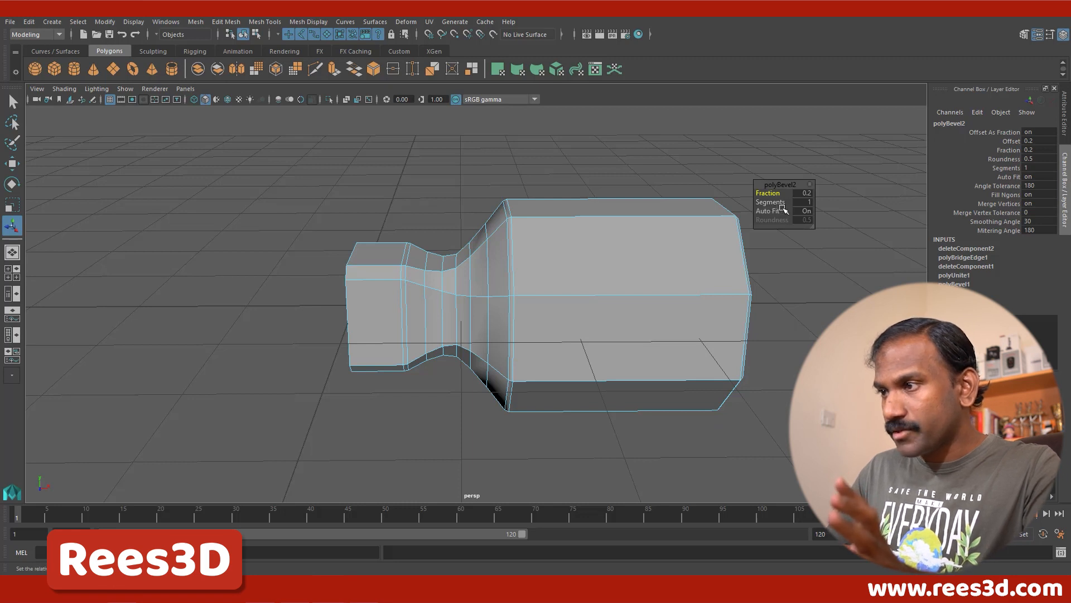
{"action": "left_click", "coordinate": [776, 203]}
{"action": "left_click_drag", "start_coordinate": [780, 204], "coordinate": [784, 206]}
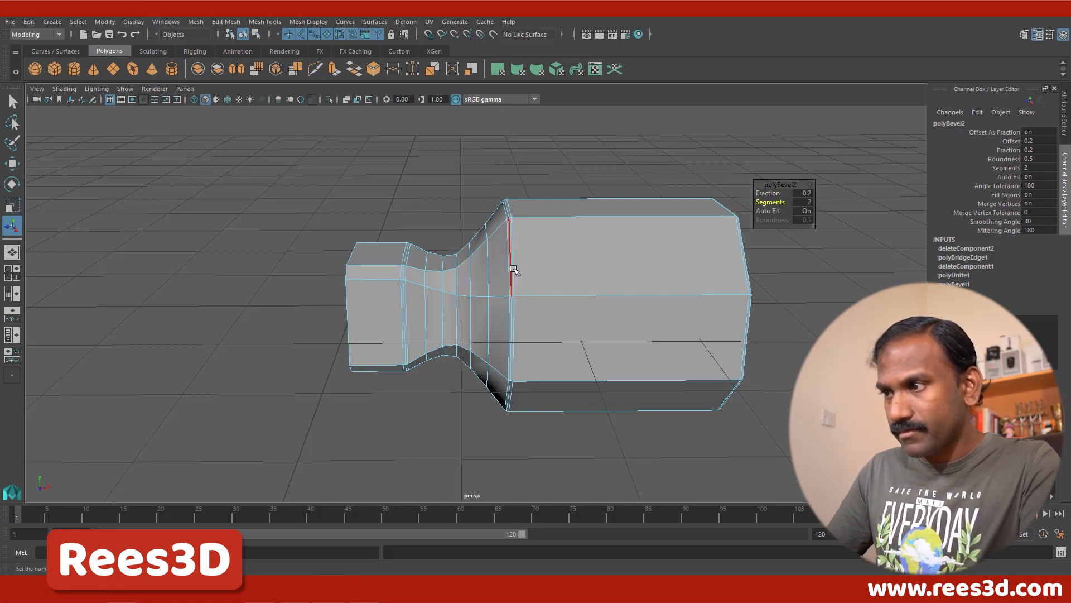
Step: Preview the beveled head in smooth display, examine it from both ends and return to the unsmoothed display
{"action": "right_click_drag", "start_coordinate": [573, 270], "coordinate": [557, 339]}
{"action": "key", "text": "3"}
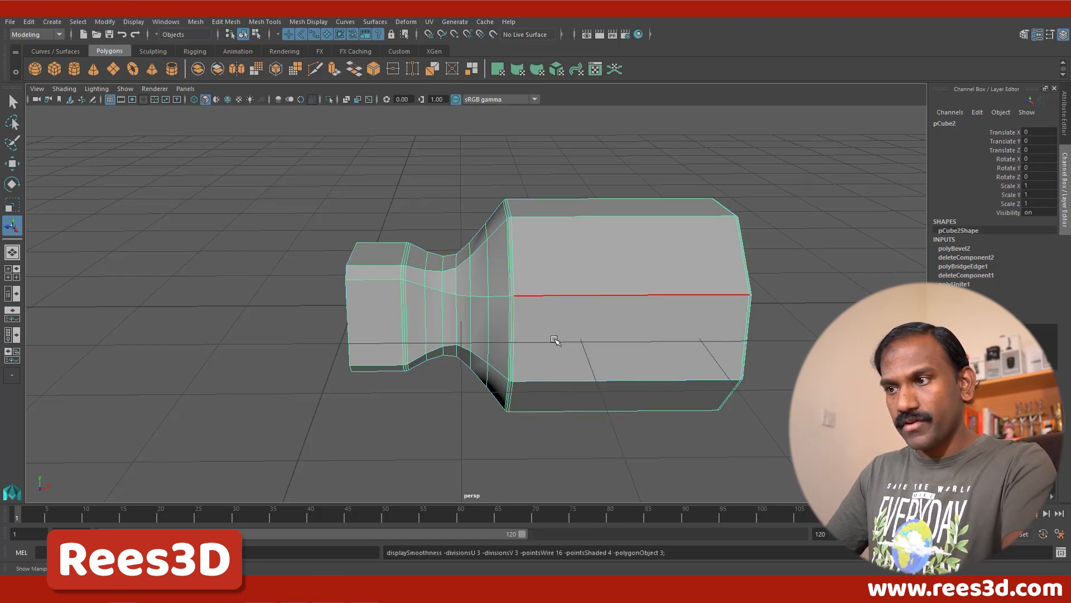
{"action": "left_click", "coordinate": [839, 296]}
{"action": "left_click_drag", "start_coordinate": [603, 368], "coordinate": [518, 301], "text": "alt"}
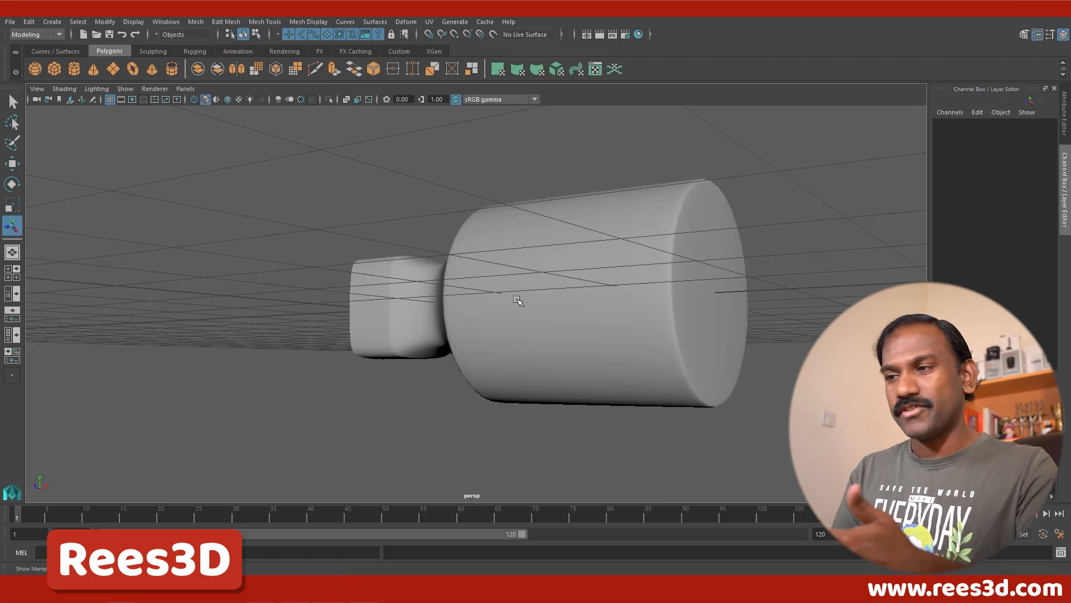
{"action": "left_click", "coordinate": [520, 303]}
{"action": "left_click_drag", "start_coordinate": [468, 363], "coordinate": [550, 362], "text": "alt"}
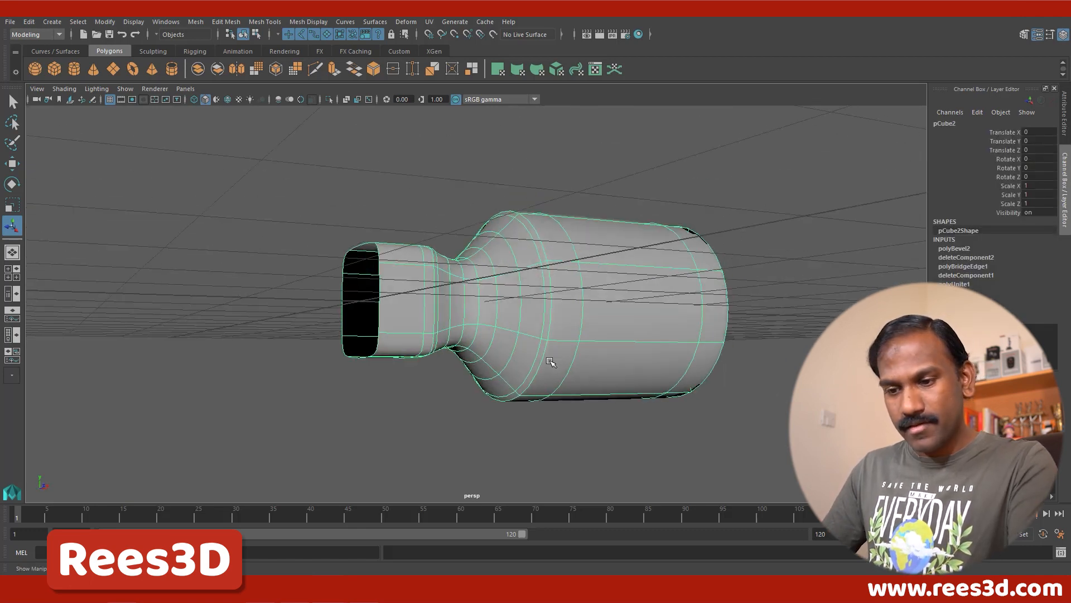
{"action": "key", "text": "1"}
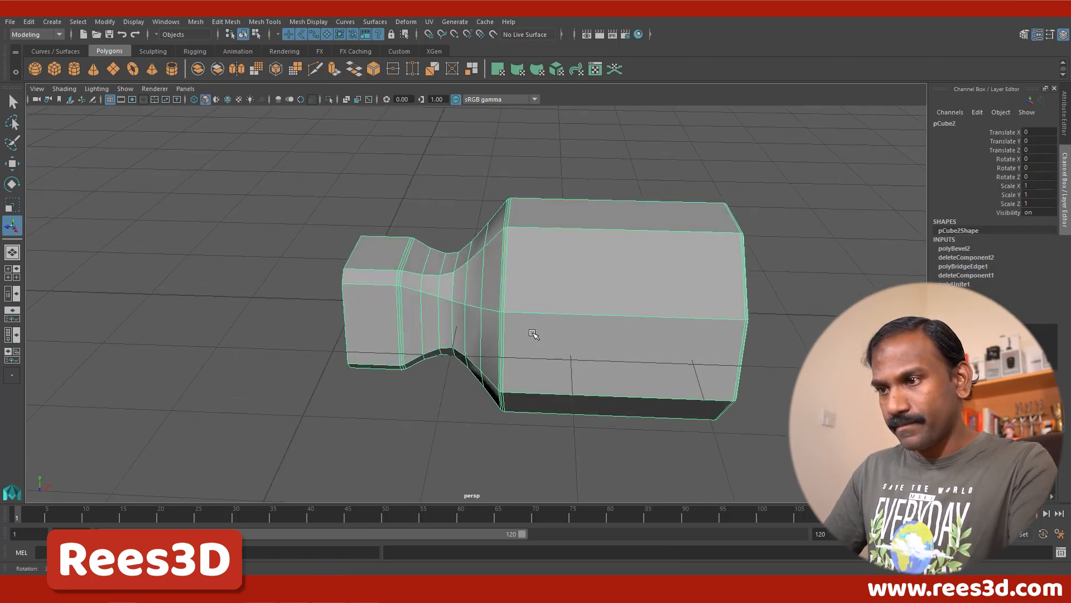
Step: Select all the lengthwise edge loops that run along the corners of the octagonal head, neck and cube
{"action": "left_click_drag", "start_coordinate": [543, 332], "coordinate": [514, 291], "text": "alt"}
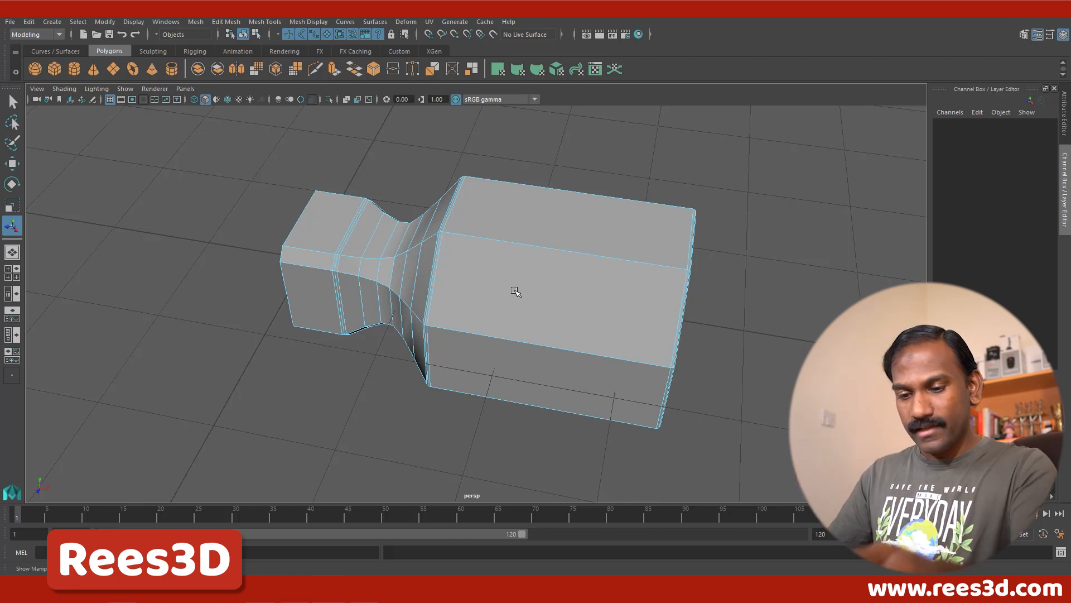
{"action": "double_click", "coordinate": [498, 244]}
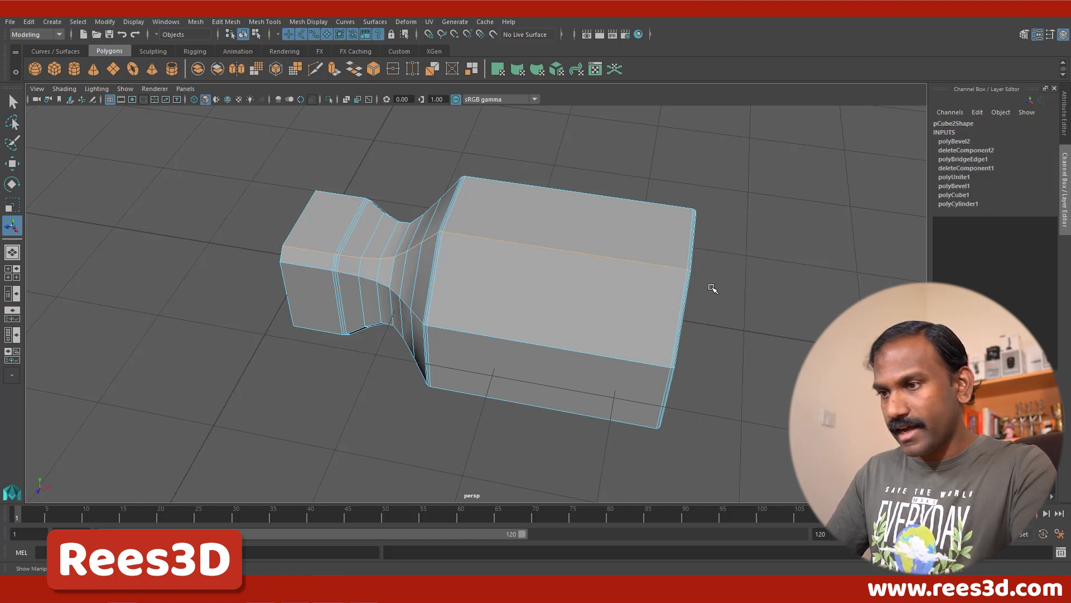
{"action": "double_click", "coordinate": [589, 353], "text": "shift"}
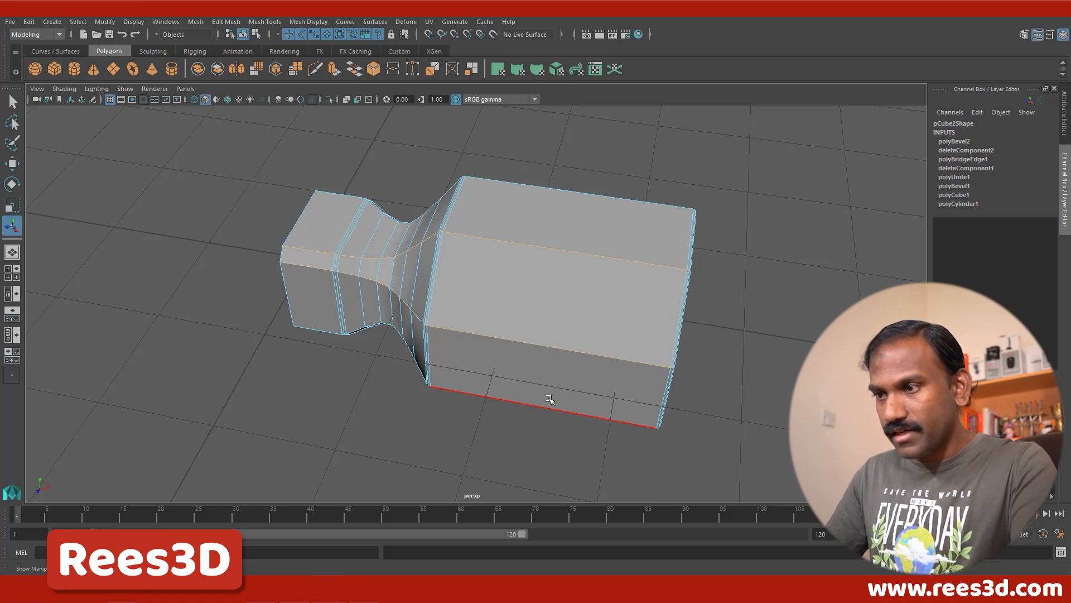
{"action": "left_click_drag", "start_coordinate": [547, 396], "coordinate": [542, 307], "text": "alt"}
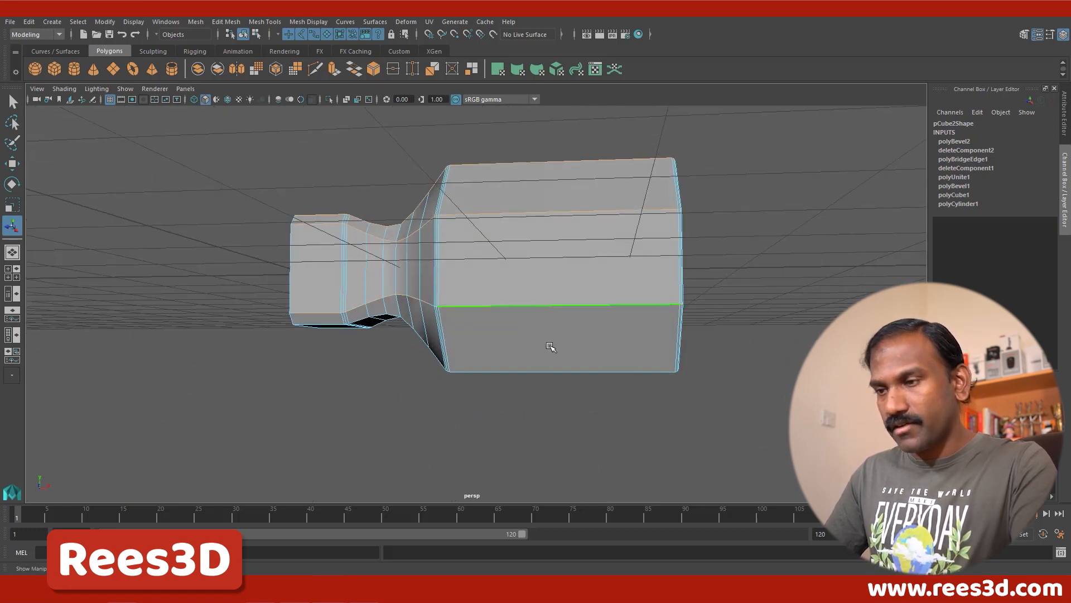
{"action": "left_click_drag", "start_coordinate": [550, 349], "coordinate": [575, 355], "text": "alt"}
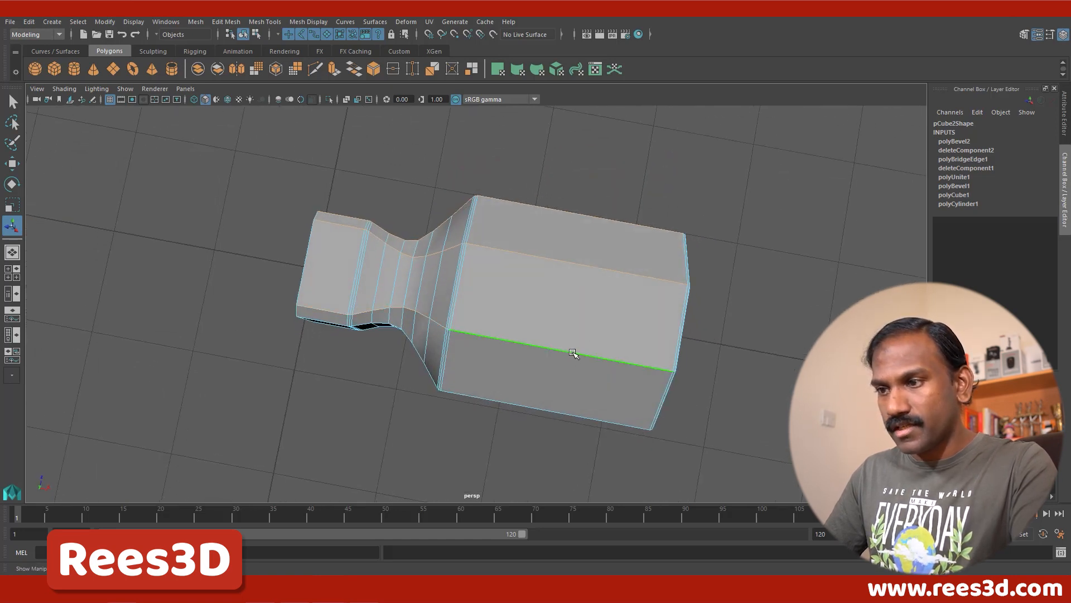
{"action": "left_click_drag", "start_coordinate": [563, 390], "coordinate": [568, 352], "text": "alt"}
{"action": "left_click", "coordinate": [572, 352], "text": "shift"}
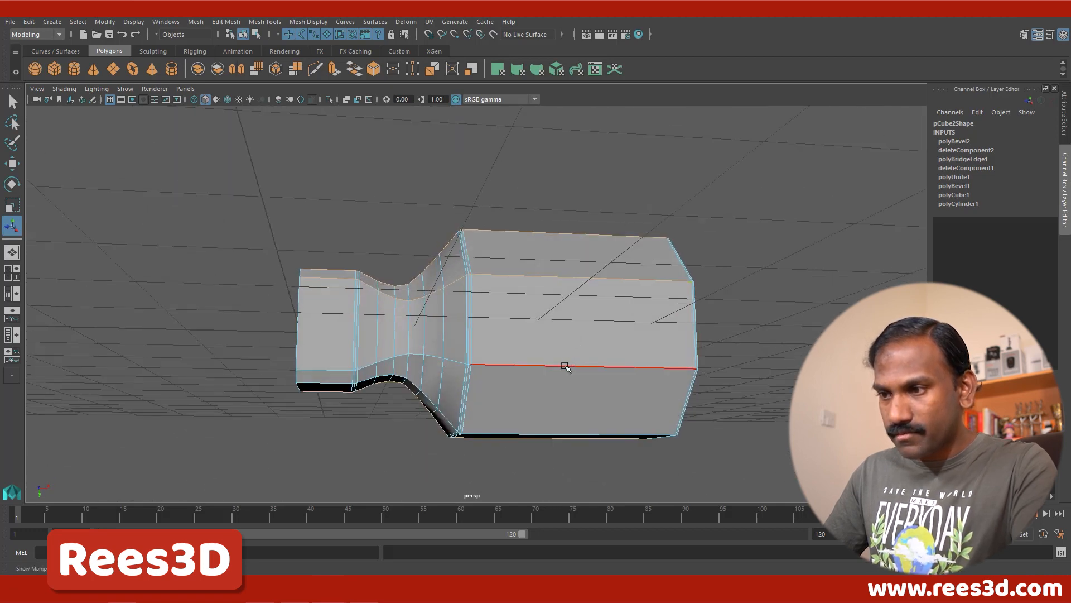
{"action": "left_click_drag", "start_coordinate": [567, 402], "coordinate": [550, 425], "text": "alt"}
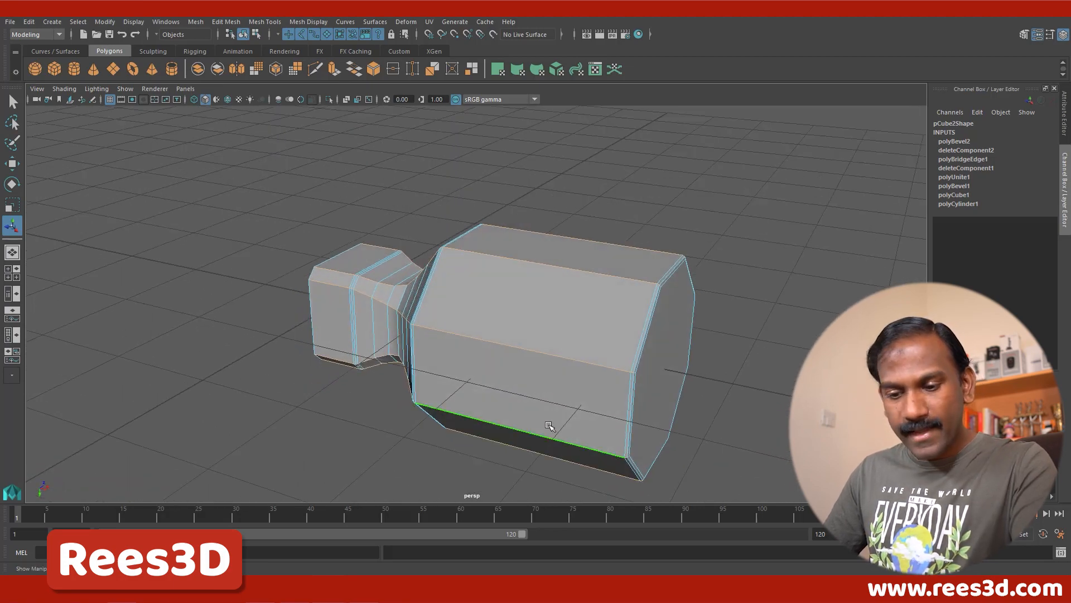
Step: Bevel the selected lengthwise edge loops with Fraction 0.3 and 2 Segments
{"action": "right_click", "coordinate": [567, 262], "text": "shift"}
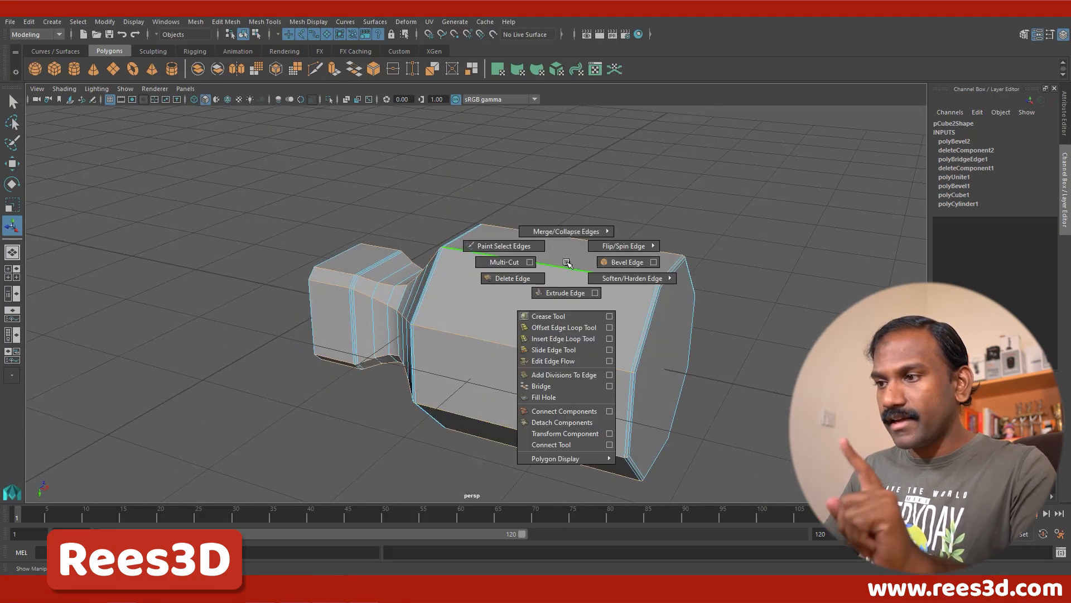
{"action": "left_click", "coordinate": [625, 262]}
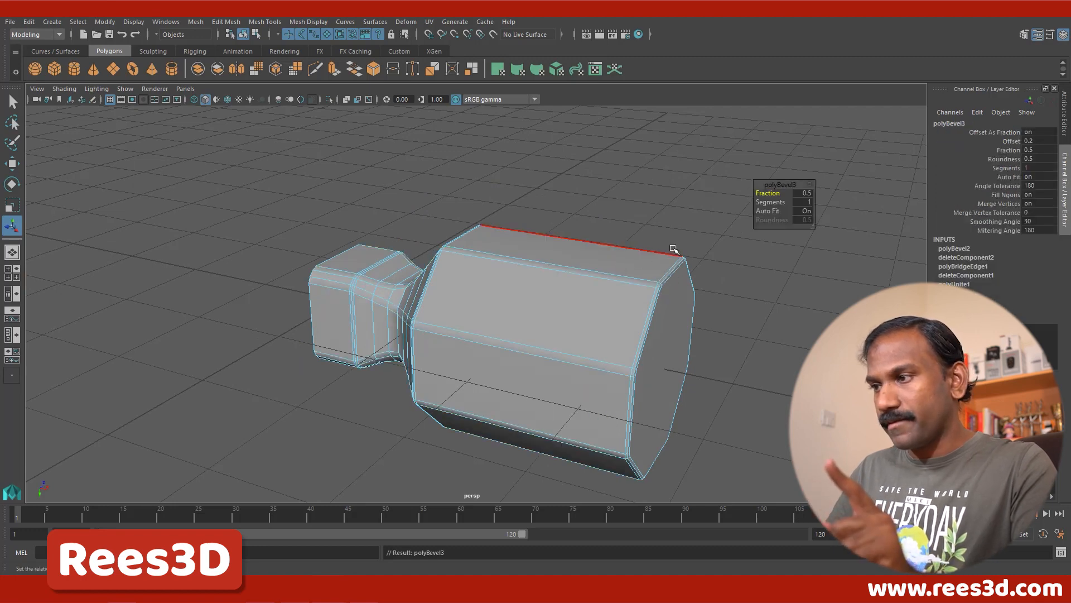
{"action": "left_click_drag", "start_coordinate": [674, 249], "coordinate": [897, 208], "text": "alt"}
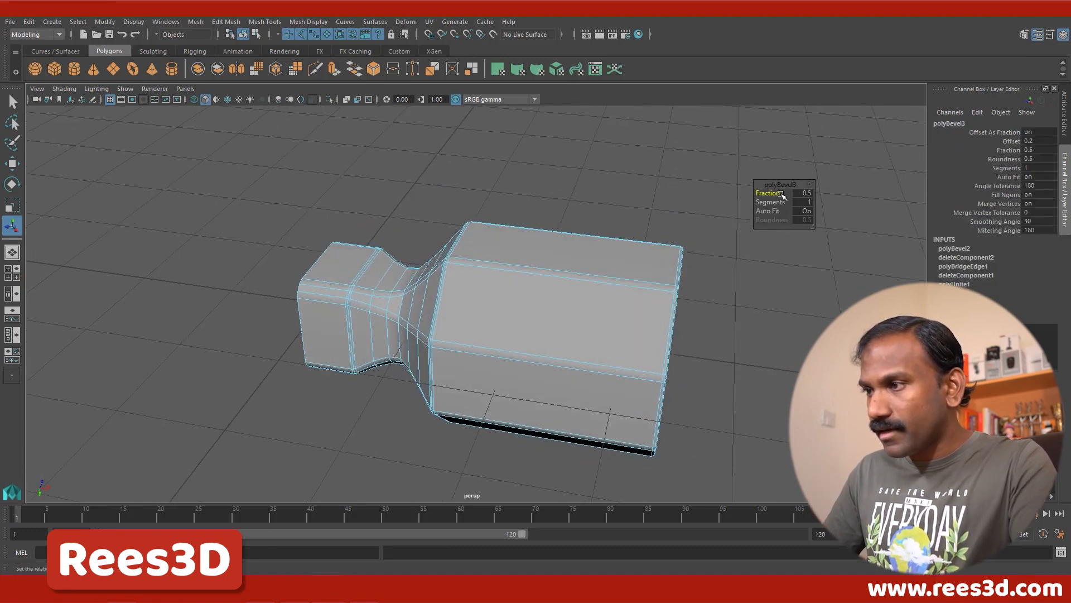
{"action": "left_click_drag", "start_coordinate": [780, 194], "coordinate": [780, 204]}
{"action": "left_click_drag", "start_coordinate": [609, 389], "coordinate": [575, 270], "text": "alt"}
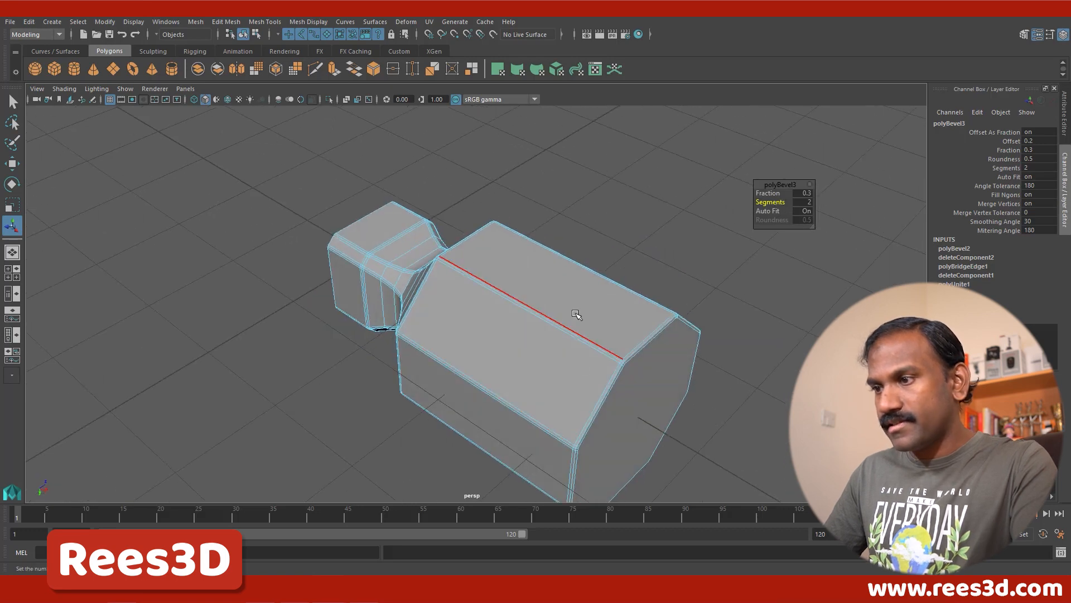
Step: Return to whole-object selection, switch the hammer head to smooth display and examine its beveled octagonal shape
{"action": "right_click_drag", "start_coordinate": [575, 269], "coordinate": [568, 340]}
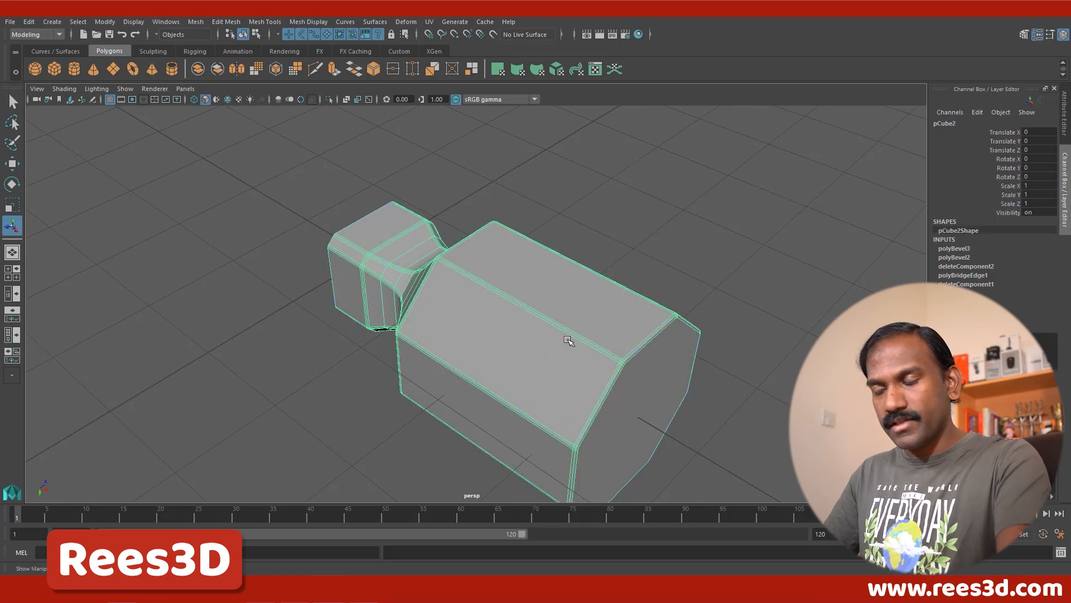
{"action": "key", "text": "3"}
{"action": "left_click", "coordinate": [701, 226]}
{"action": "left_click_drag", "start_coordinate": [647, 419], "coordinate": [961, 362], "text": "alt"}
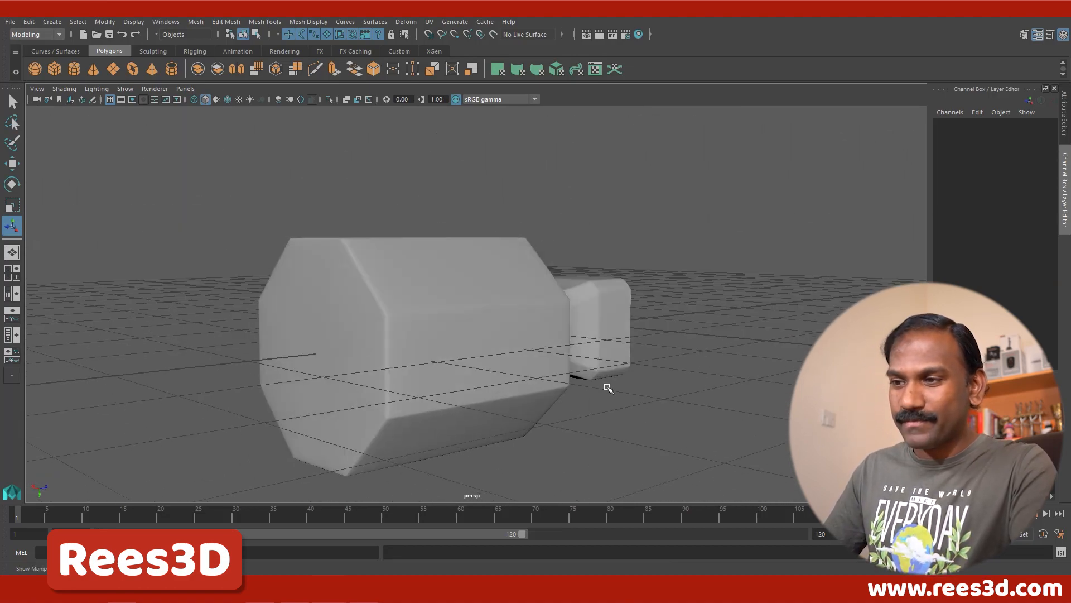
{"action": "mouse_move", "coordinate": [608, 388]}
{"action": "left_mouse_down", "text": "alt"}
{"action": "mouse_move", "coordinate": [826, 390]}
{"action": "mouse_move", "coordinate": [904, 380]}
{"action": "mouse_move", "coordinate": [712, 416]}
{"action": "mouse_move", "coordinate": [708, 390]}
{"action": "mouse_move", "coordinate": [717, 390]}
{"action": "mouse_move", "coordinate": [603, 375]}
{"action": "left_mouse_up", "text": "alt"}
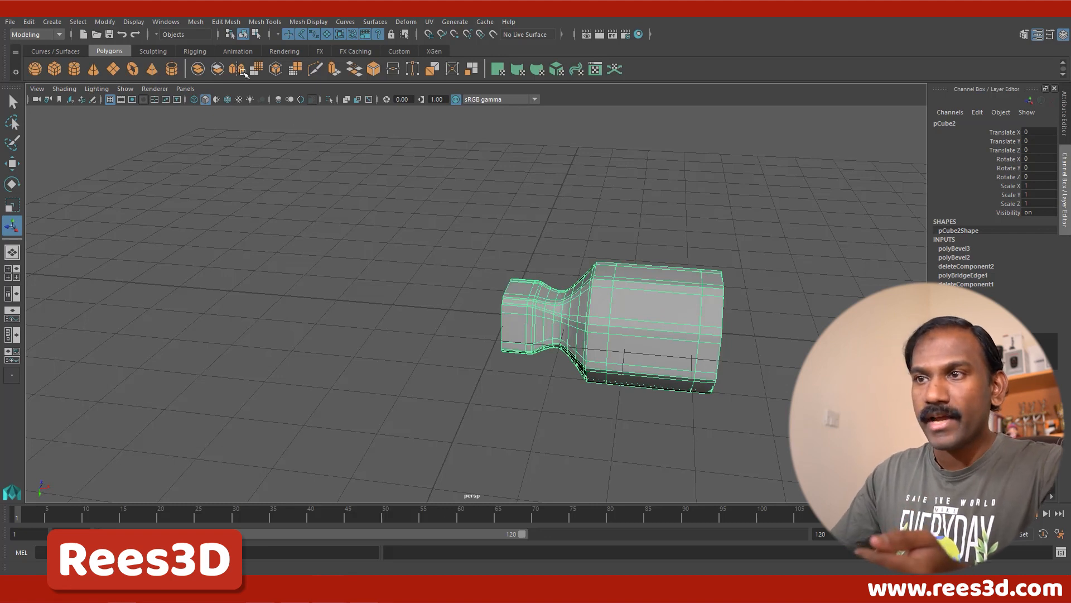
Step: Mirror the half hammer head in the -X direction from reset Mirror settings, with Merge with the original and Merge vertices enabled
{"action": "left_click", "coordinate": [195, 22]}
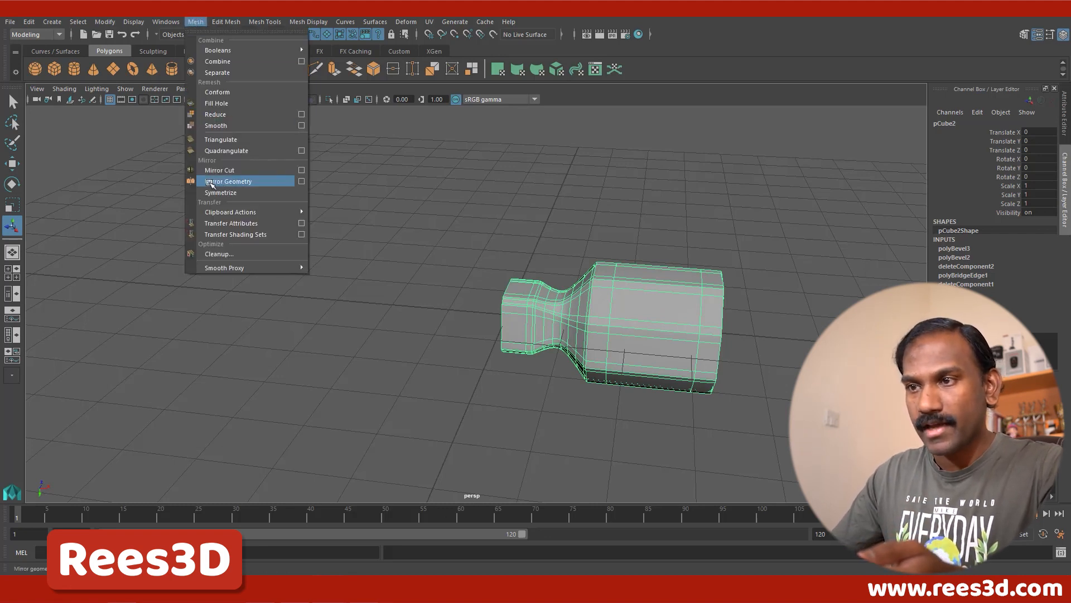
{"action": "left_click", "coordinate": [302, 181]}
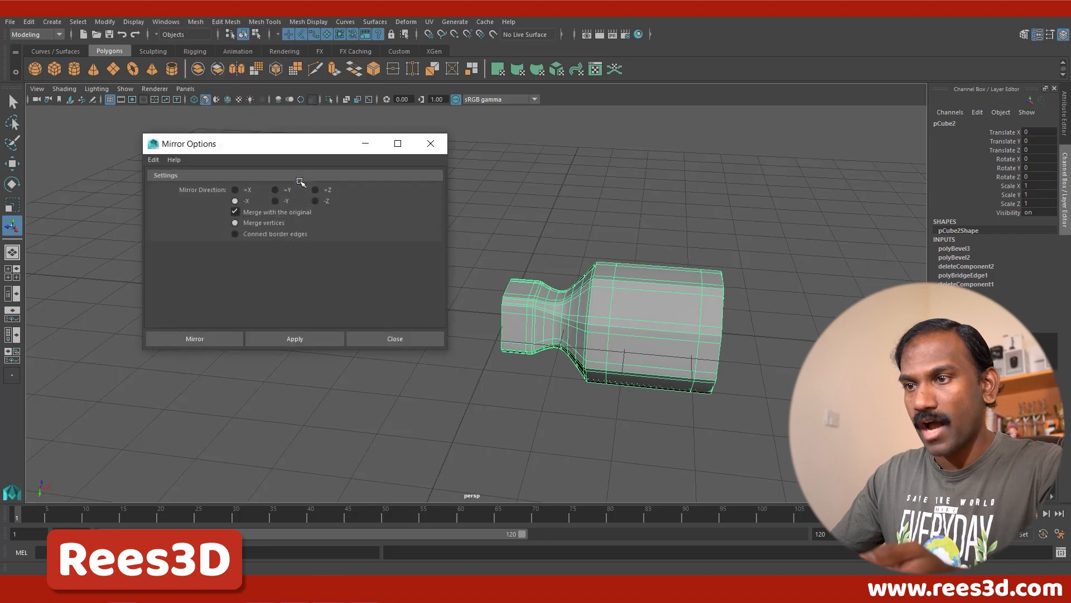
{"action": "left_click", "coordinate": [154, 160]}
{"action": "left_click", "coordinate": [167, 183]}
{"action": "left_click_drag", "start_coordinate": [270, 147], "coordinate": [214, 108]}
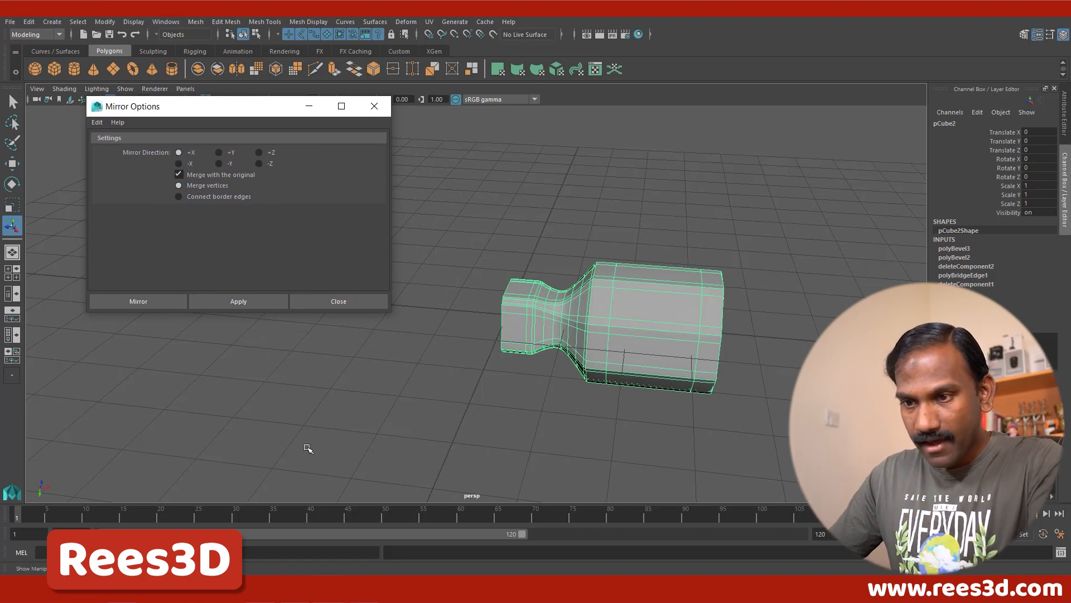
{"action": "left_click_drag", "start_coordinate": [569, 397], "coordinate": [550, 399], "text": "alt"}
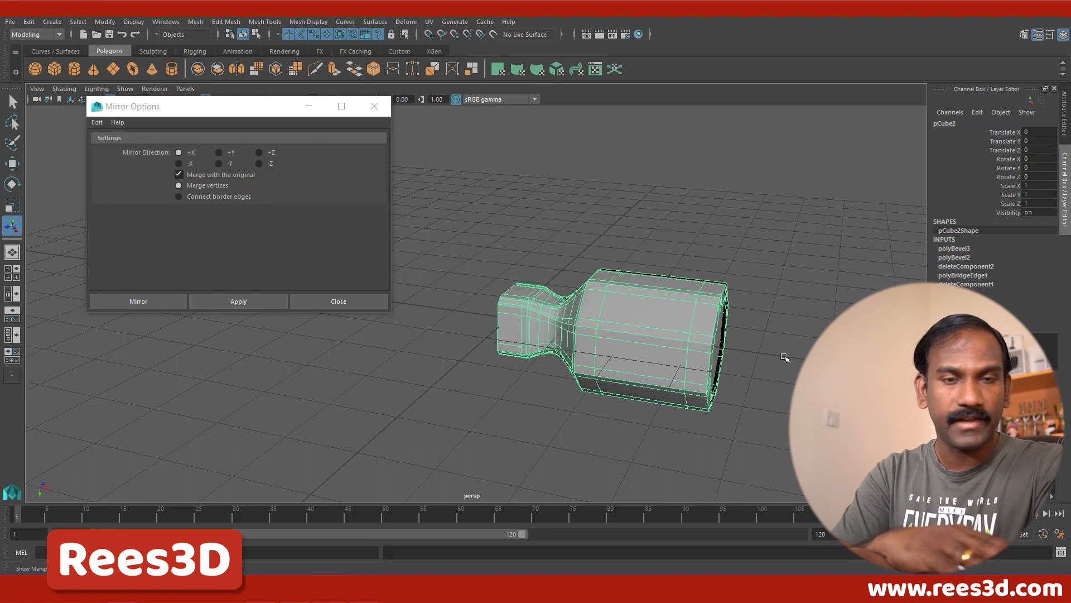
{"action": "left_click", "coordinate": [179, 164]}
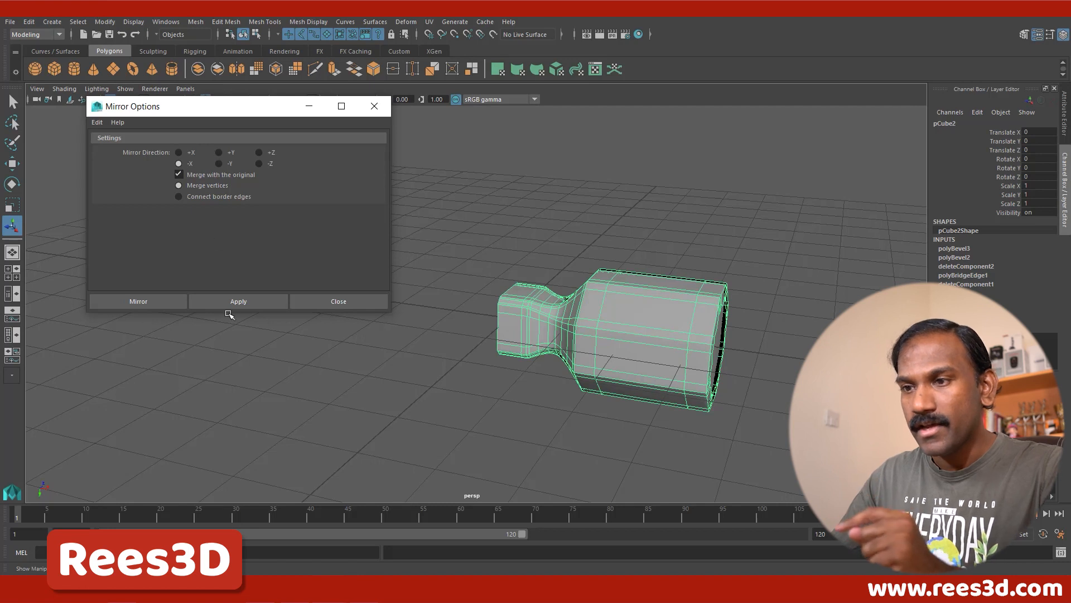
{"action": "left_click", "coordinate": [144, 301]}
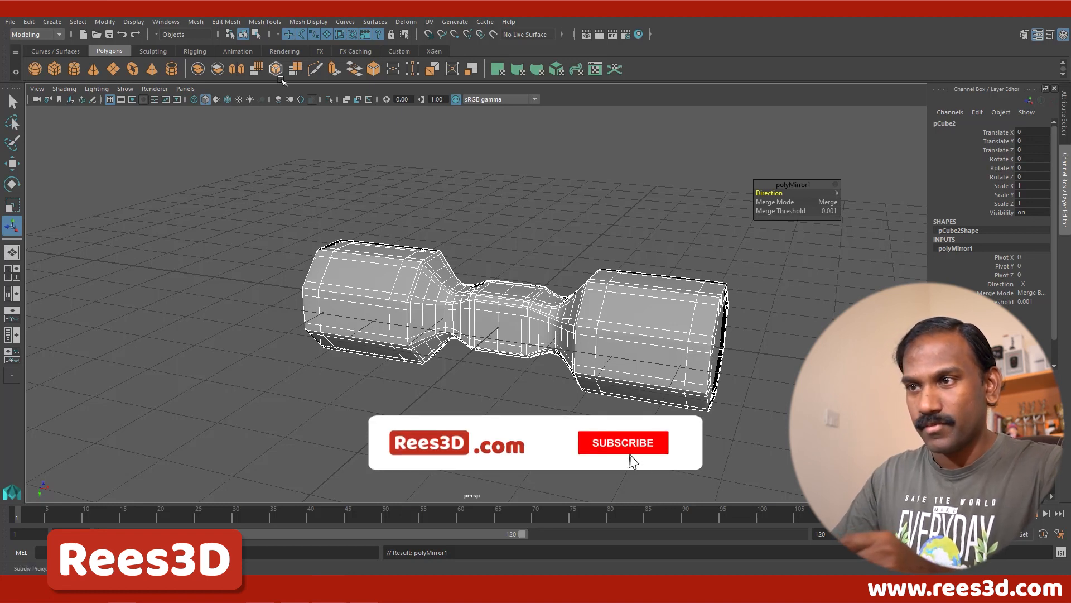
Step: Turn on ambient occlusion, motion blur and multisample anti-aliasing in the viewport, deselect the mirrored head and view it from the front
{"action": "left_click", "coordinate": [280, 100]}
{"action": "left_click", "coordinate": [290, 100]}
{"action": "left_click", "coordinate": [301, 100]}
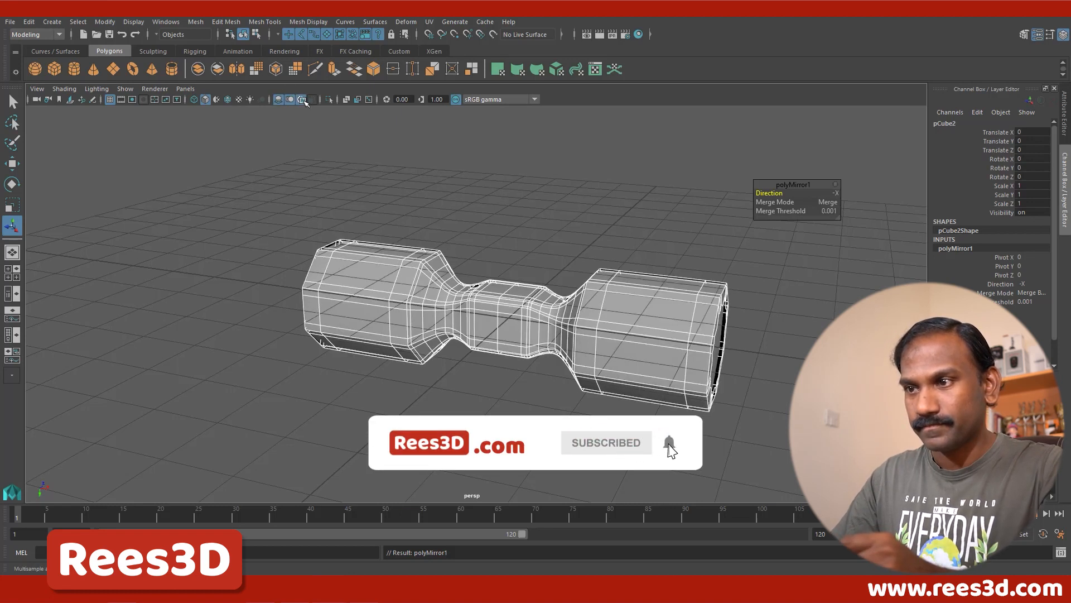
{"action": "left_click", "coordinate": [339, 140]}
{"action": "left_click_drag", "start_coordinate": [535, 335], "coordinate": [479, 312], "text": "alt"}
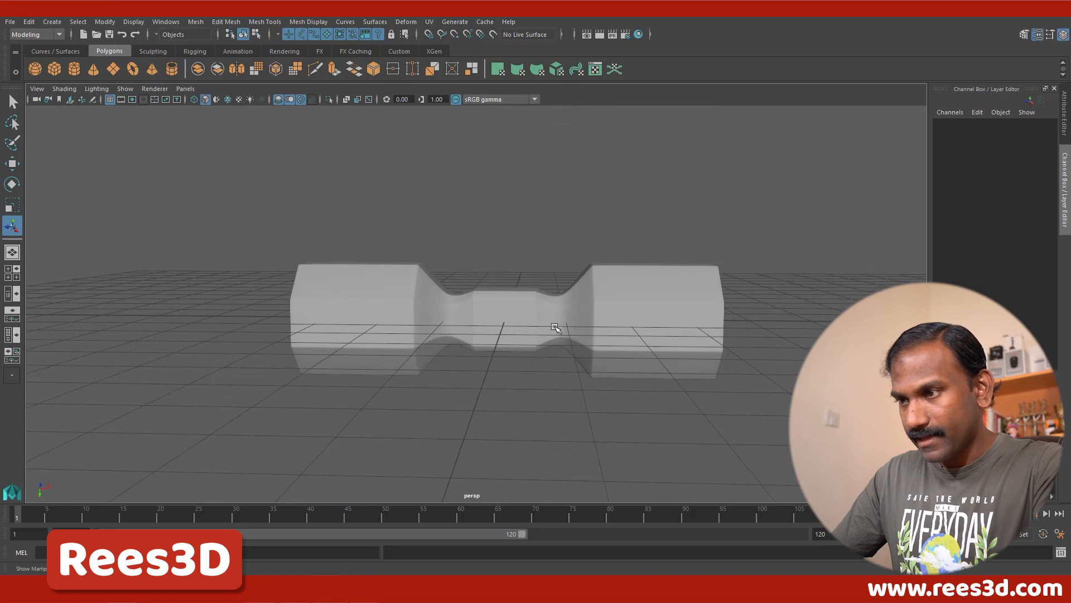
Step: Shorten the hammer head by selecting the outer vertices at both ends and scaling them inward along X, and return to object selection
{"action": "left_click", "coordinate": [663, 295]}
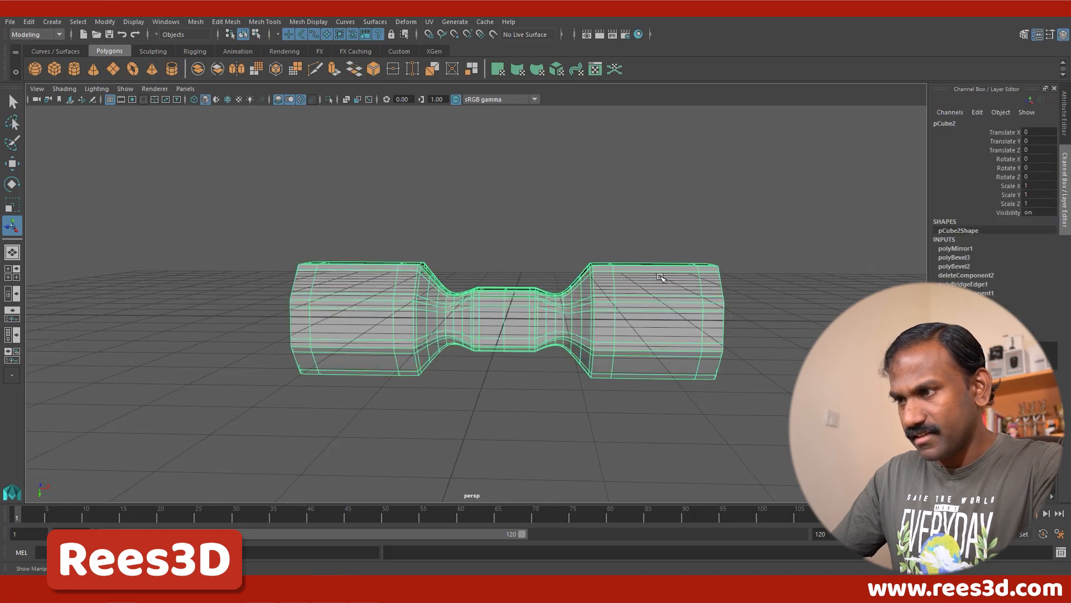
{"action": "left_click_drag", "start_coordinate": [636, 318], "coordinate": [663, 314], "text": "alt"}
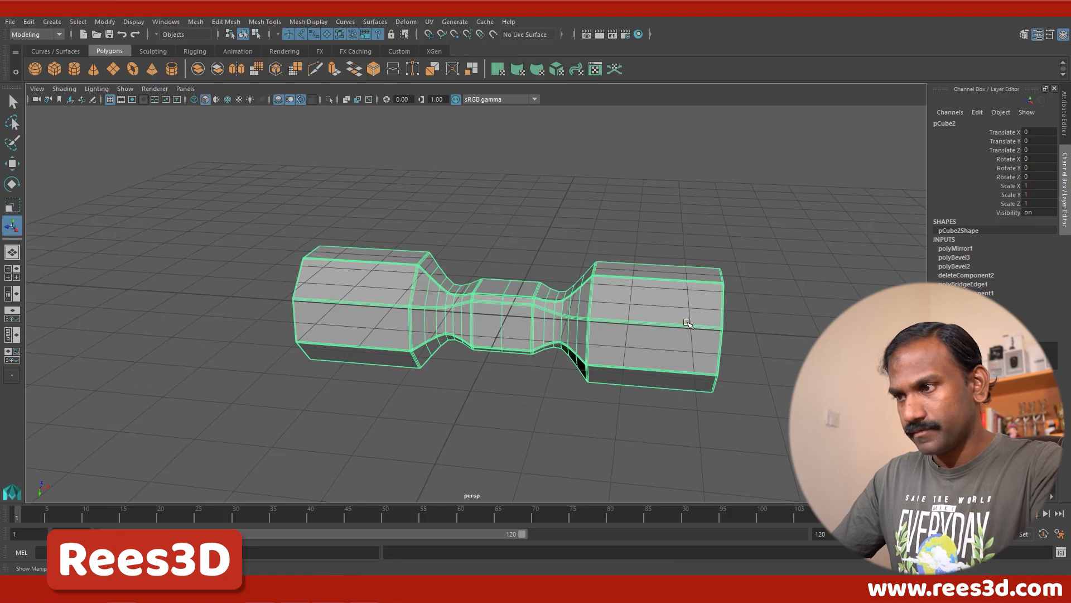
{"action": "right_click_drag", "start_coordinate": [683, 316], "coordinate": [681, 302]}
{"action": "left_click_drag", "start_coordinate": [665, 233], "coordinate": [789, 394]}
{"action": "left_click_drag", "start_coordinate": [237, 179], "coordinate": [375, 393], "text": "shift"}
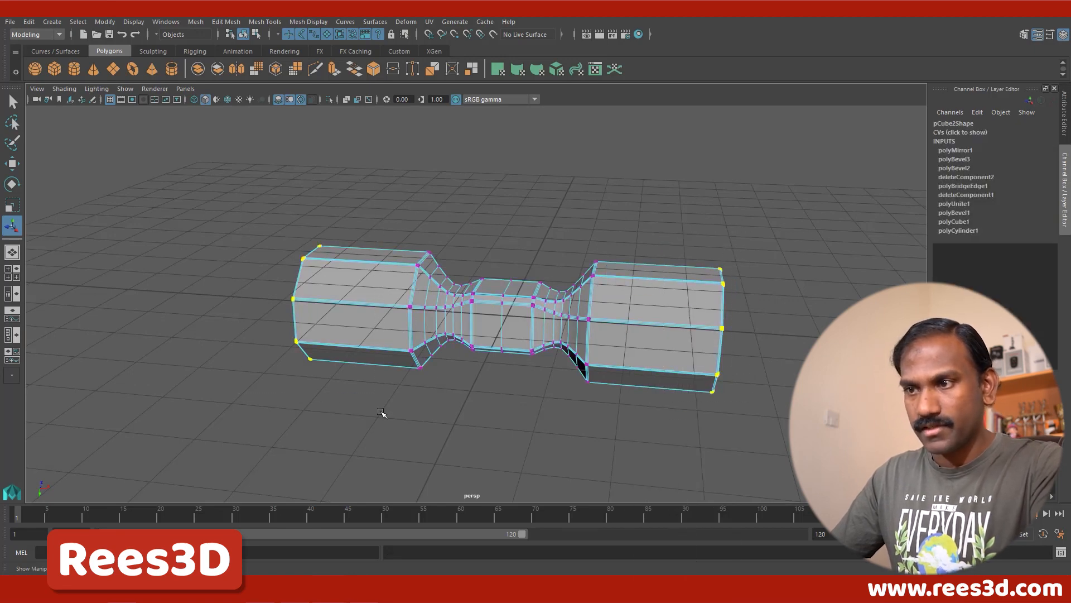
{"action": "key", "text": "e"}
{"action": "key", "text": "r"}
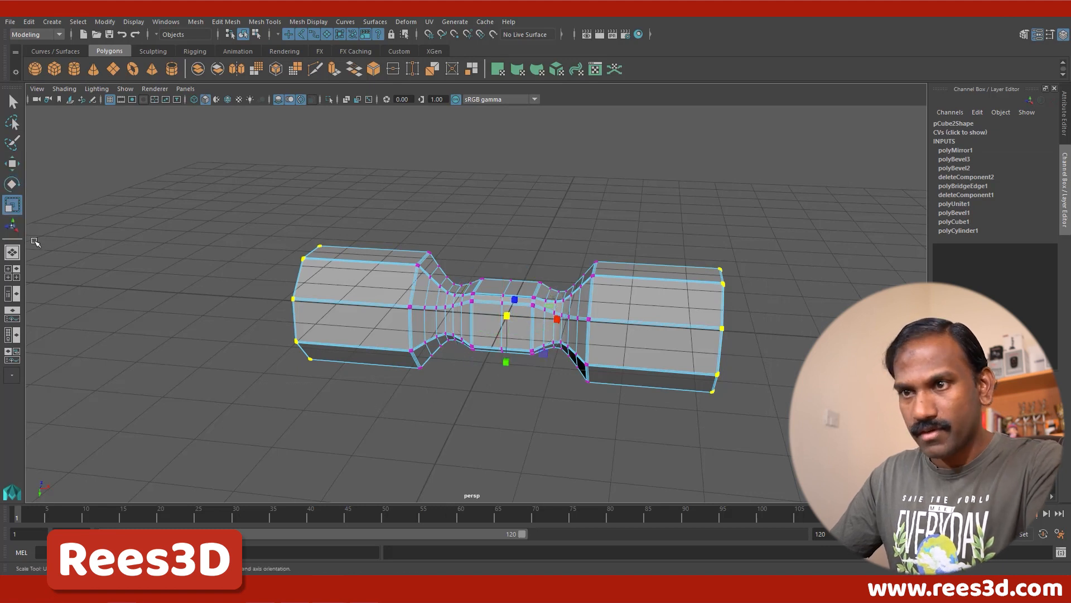
{"action": "left_click_drag", "start_coordinate": [556, 319], "coordinate": [554, 285]}
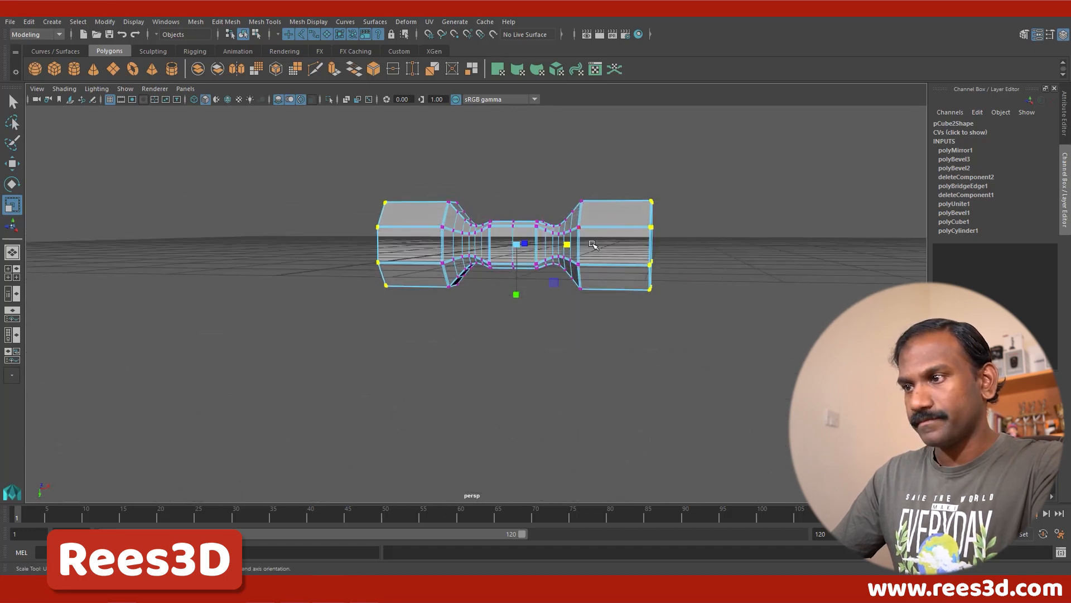
{"action": "right_click_drag", "start_coordinate": [577, 301], "coordinate": [638, 225]}
{"action": "left_click_drag", "start_coordinate": [581, 311], "coordinate": [602, 337], "text": "alt"}
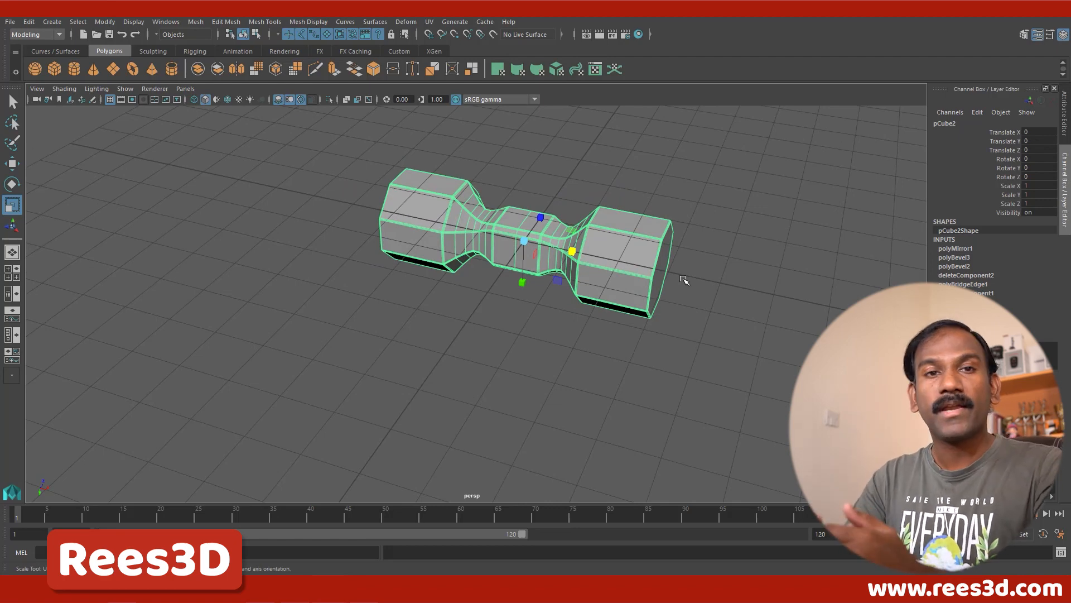
Step: Move the hammer head clear above the grid, to Translate Y -4.841
{"action": "left_click", "coordinate": [12, 163]}
{"action": "left_click_drag", "start_coordinate": [582, 213], "coordinate": [511, 101], "text": "alt"}
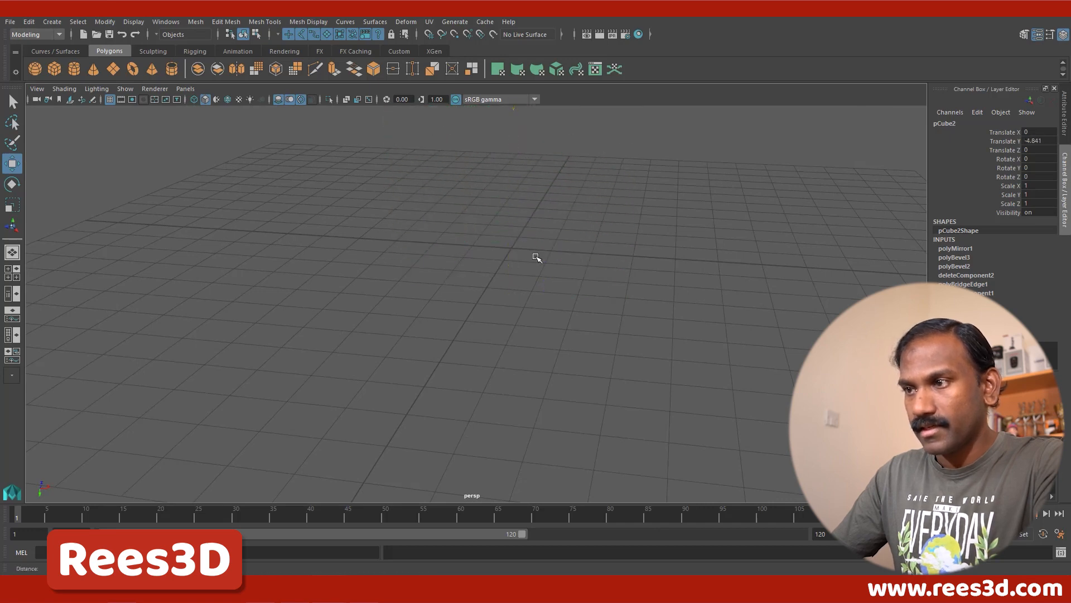
{"action": "left_click_drag", "start_coordinate": [535, 256], "coordinate": [539, 280], "text": "alt"}
{"action": "right_click_drag", "start_coordinate": [539, 280], "coordinate": [622, 267], "text": "alt"}
{"action": "middle_click_drag", "start_coordinate": [578, 264], "coordinate": [557, 310], "text": "alt"}
{"action": "right_click_drag", "start_coordinate": [560, 309], "coordinate": [585, 303], "text": "alt"}
Step: Deselect the hammer head and turn off motion blur and multisample anti-aliasing, keeping ambient occlusion on
{"action": "left_click", "coordinate": [589, 307]}
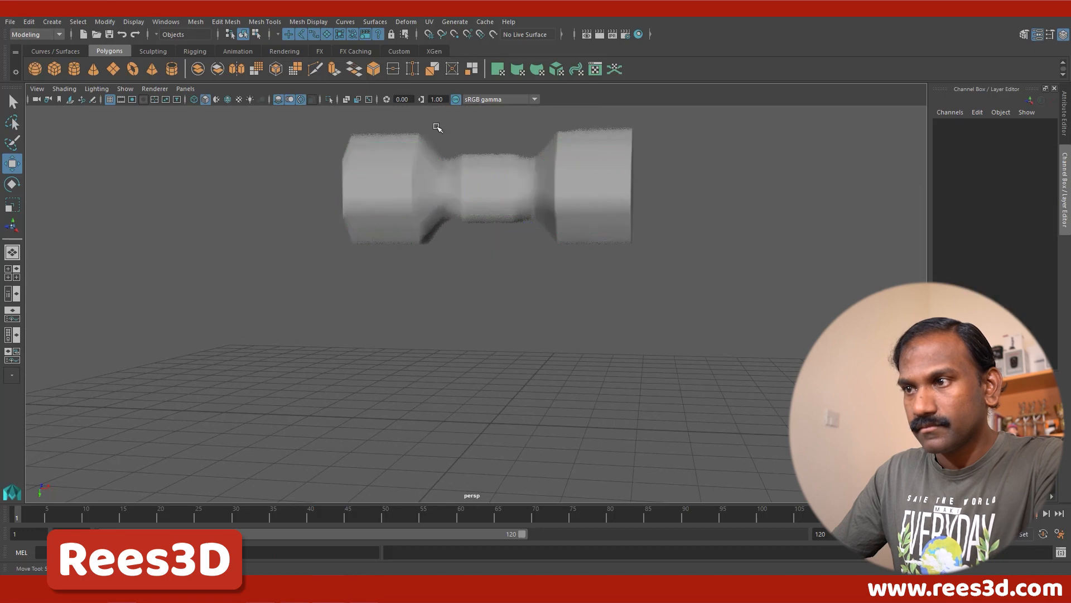
{"action": "left_click", "coordinate": [290, 99]}
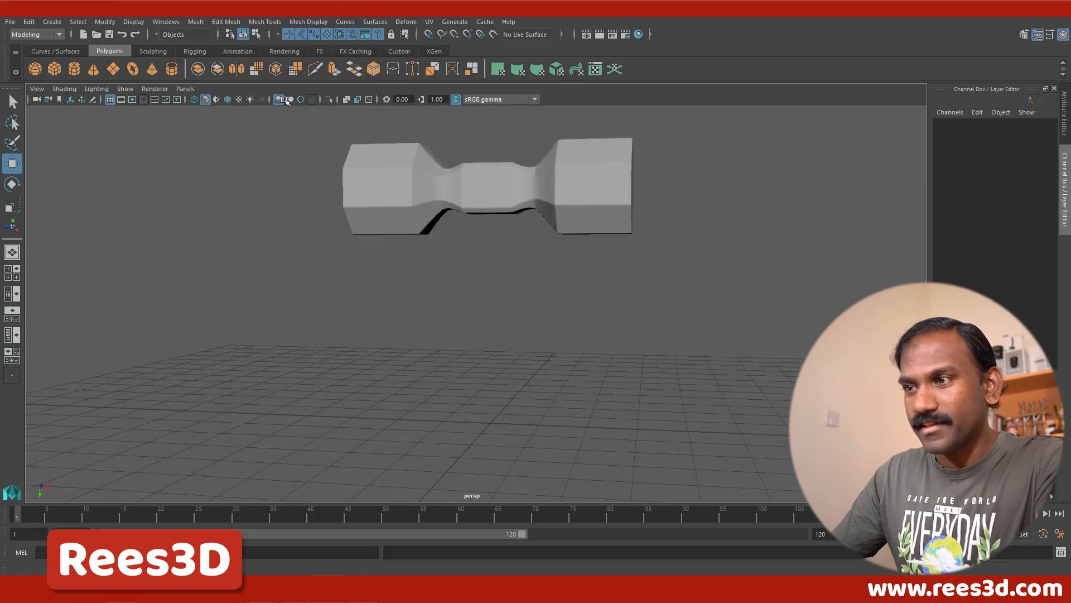
{"action": "left_click_drag", "start_coordinate": [440, 277], "coordinate": [488, 282], "text": "alt"}
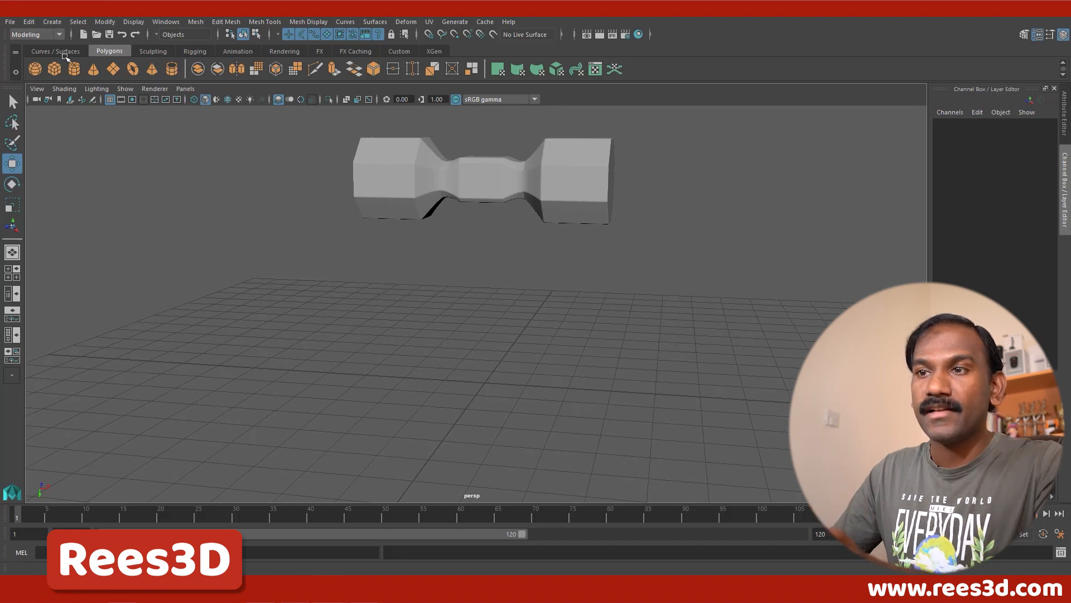
Step: Create a polygon cylinder at the origin for the handle and set its Height to 6.8
{"action": "left_click", "coordinate": [74, 69]}
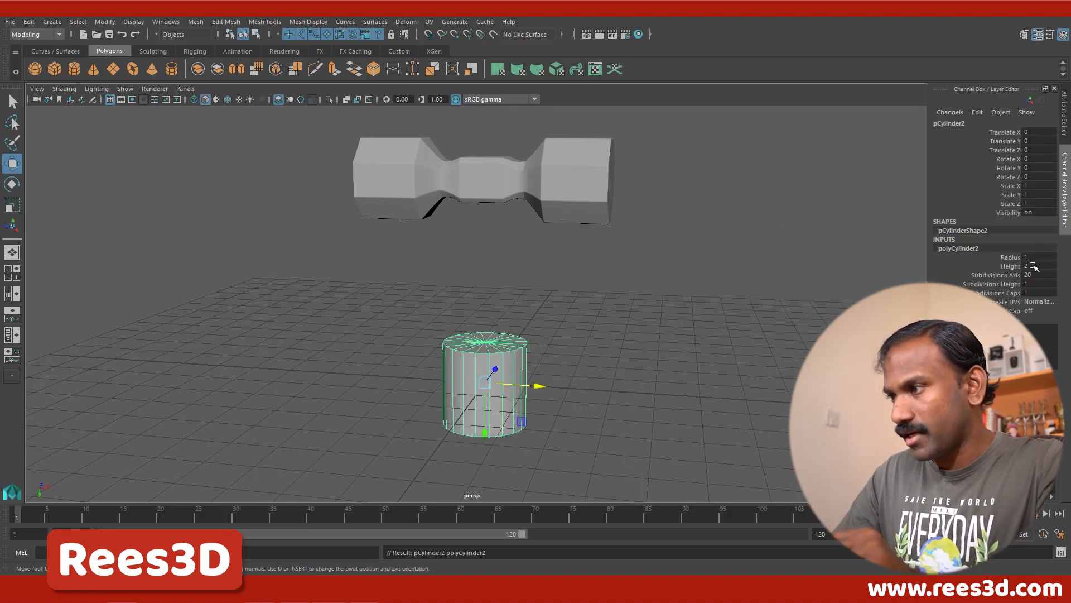
{"action": "left_click", "coordinate": [1009, 266]}
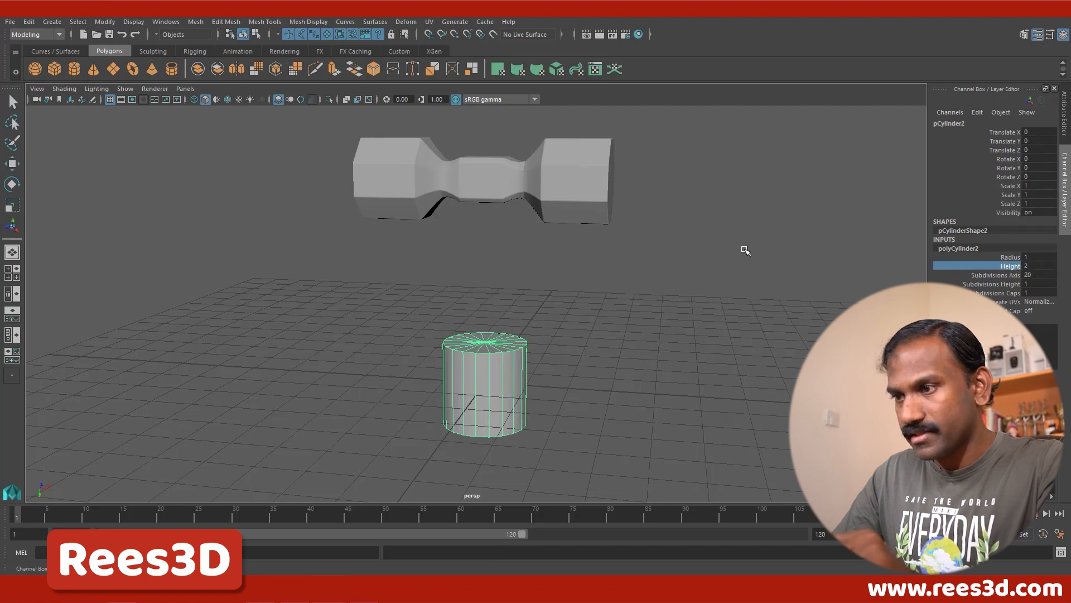
{"action": "middle_click_drag", "start_coordinate": [744, 249], "coordinate": [771, 240]}
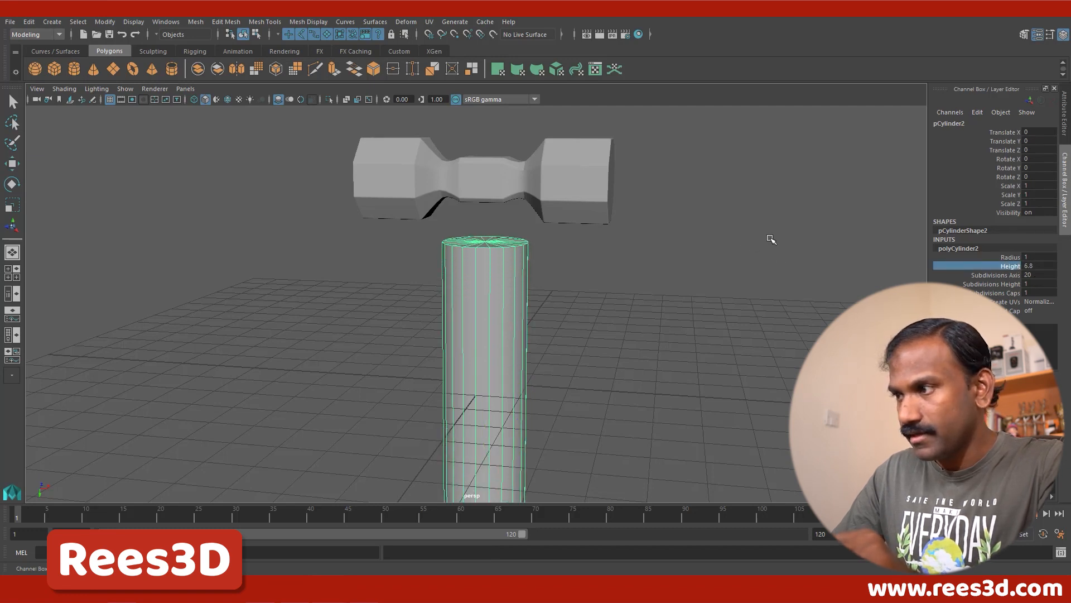
Step: Thin the handle cylinder by setting its Radius to 0.5 and reducing it further to 0.2
{"action": "left_click", "coordinate": [1009, 257]}
{"action": "double_click", "coordinate": [1025, 257]}
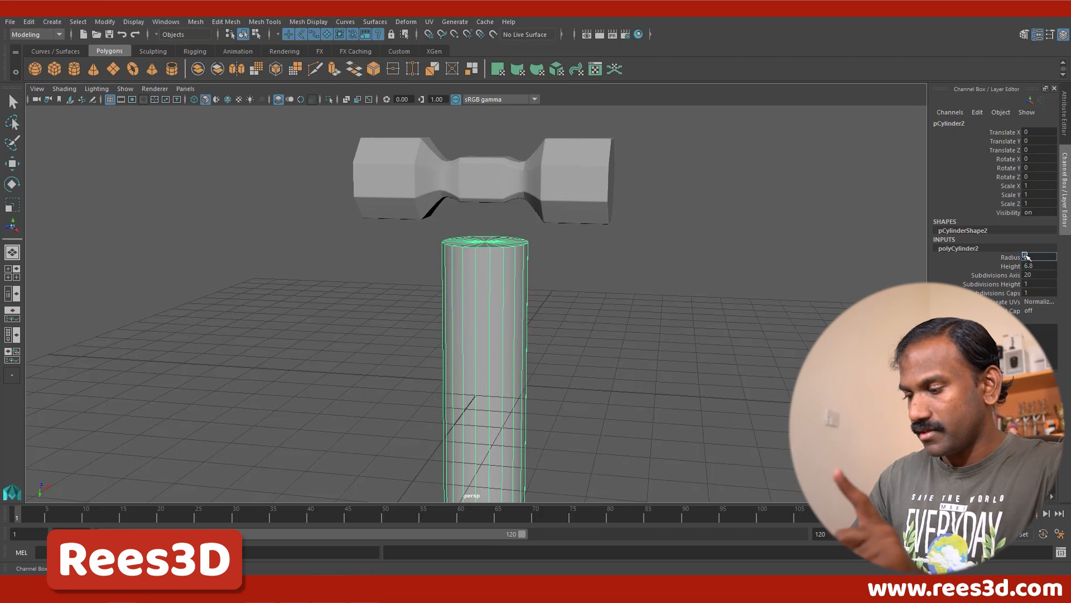
{"action": "type", "text": "0.5"}
{"action": "key", "text": "Return"}
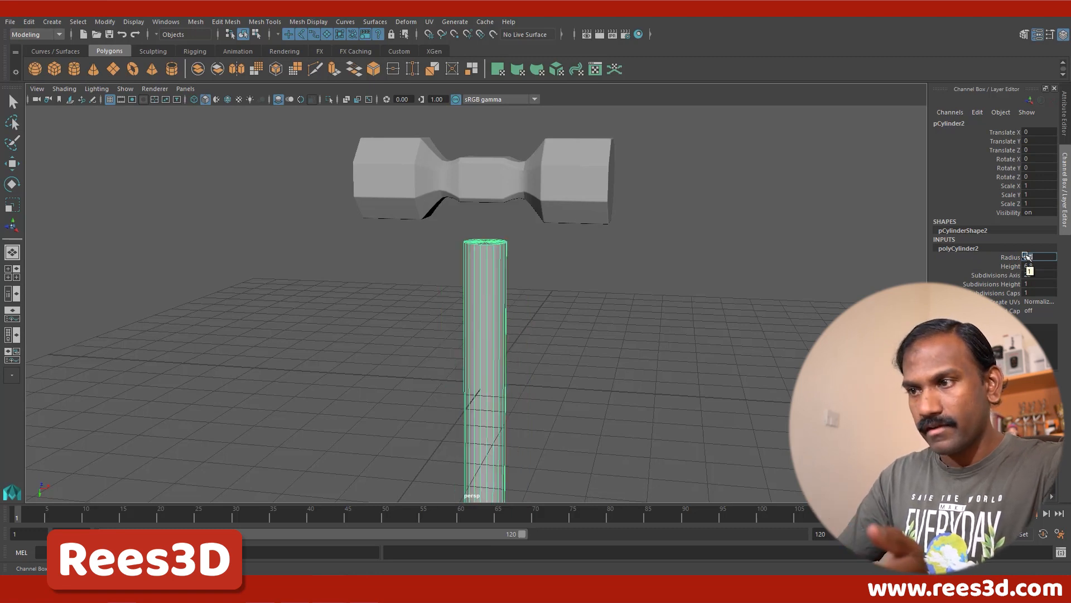
{"action": "type", "text": "0.2"}
{"action": "key", "text": "Return"}
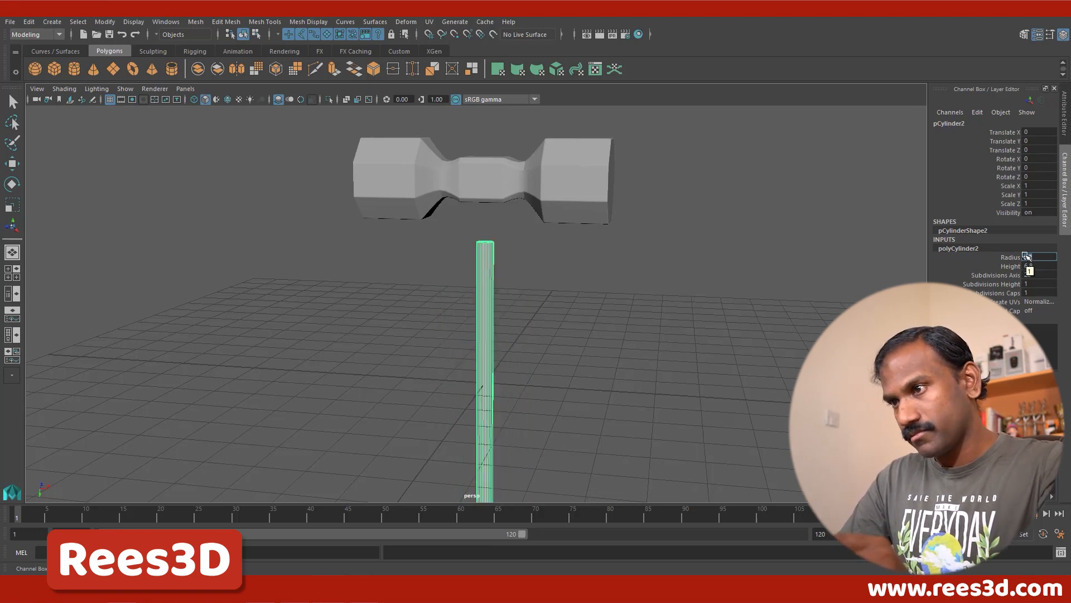
Step: Move the hammer head down along Y onto the handle's upper end, to Translate Y -2.758, leaving the handle's tip protruding
{"action": "left_click", "coordinate": [11, 164]}
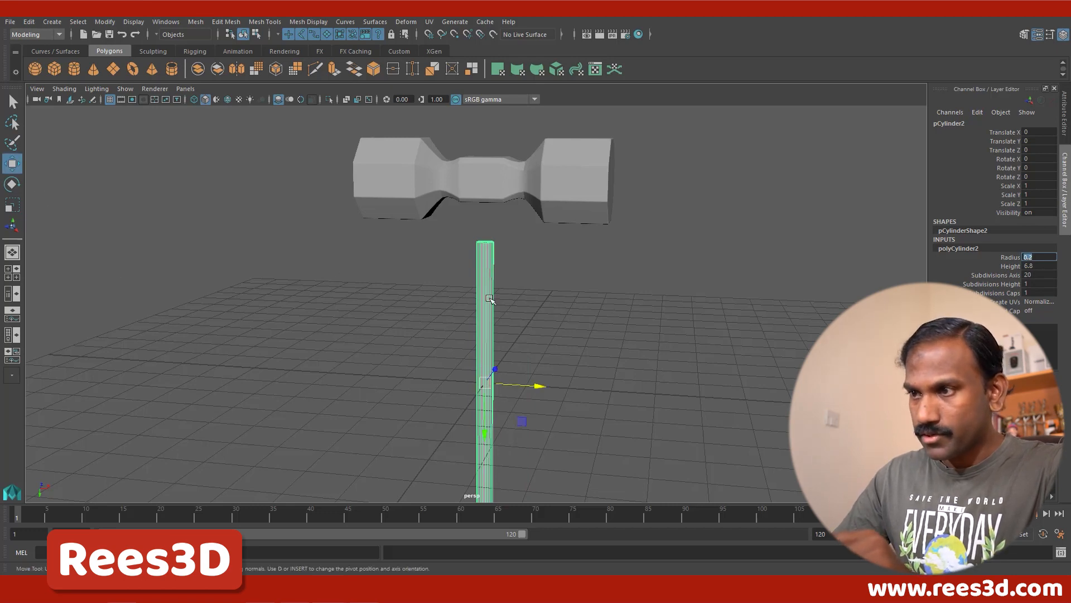
{"action": "left_click", "coordinate": [501, 192]}
{"action": "right_click_drag", "start_coordinate": [587, 364], "coordinate": [506, 359], "text": "alt"}
{"action": "middle_click_drag", "start_coordinate": [506, 358], "coordinate": [491, 327], "text": "alt"}
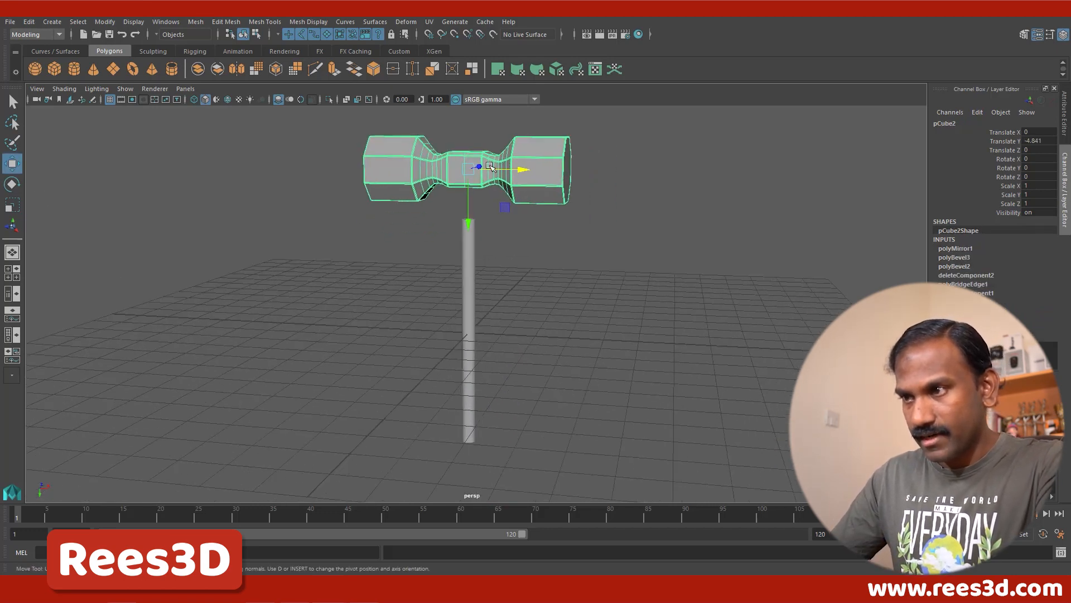
{"action": "left_click_drag", "start_coordinate": [467, 204], "coordinate": [472, 275]}
{"action": "right_click_drag", "start_coordinate": [509, 318], "coordinate": [462, 325], "text": "alt"}
{"action": "middle_click_drag", "start_coordinate": [461, 325], "coordinate": [450, 258], "text": "alt"}
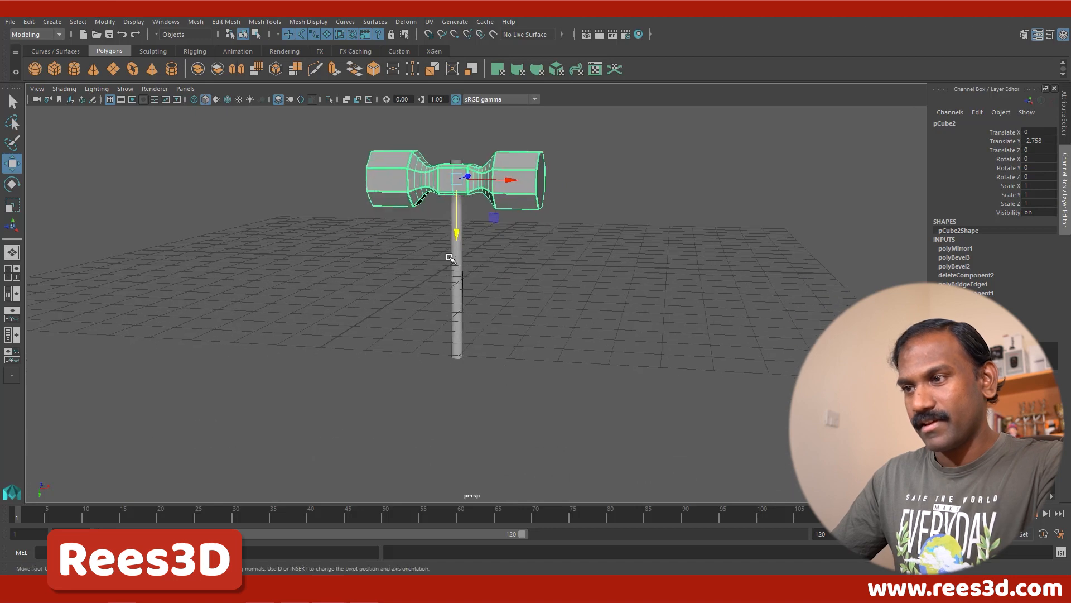
{"action": "right_click_drag", "start_coordinate": [450, 258], "coordinate": [499, 269], "text": "alt"}
{"action": "middle_click_drag", "start_coordinate": [498, 269], "coordinate": [507, 311], "text": "alt"}
{"action": "right_click_drag", "start_coordinate": [506, 311], "coordinate": [539, 313], "text": "alt"}
Step: Set the handle cylinder's Subdivisions Height to 8 and inspect the new divisions from its lower end
{"action": "left_click", "coordinate": [454, 287]}
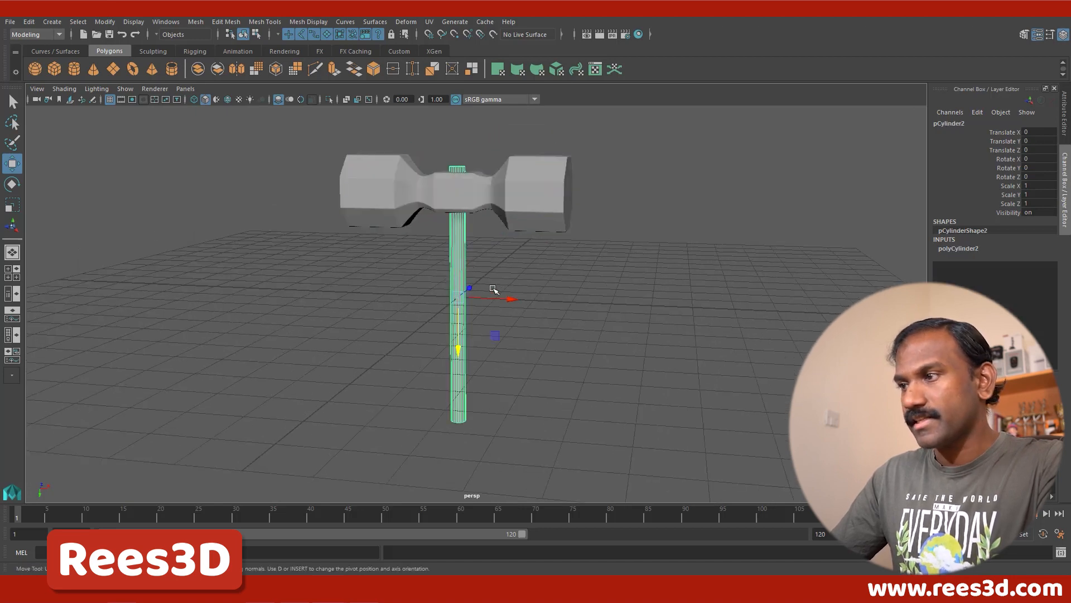
{"action": "left_click", "coordinate": [966, 249]}
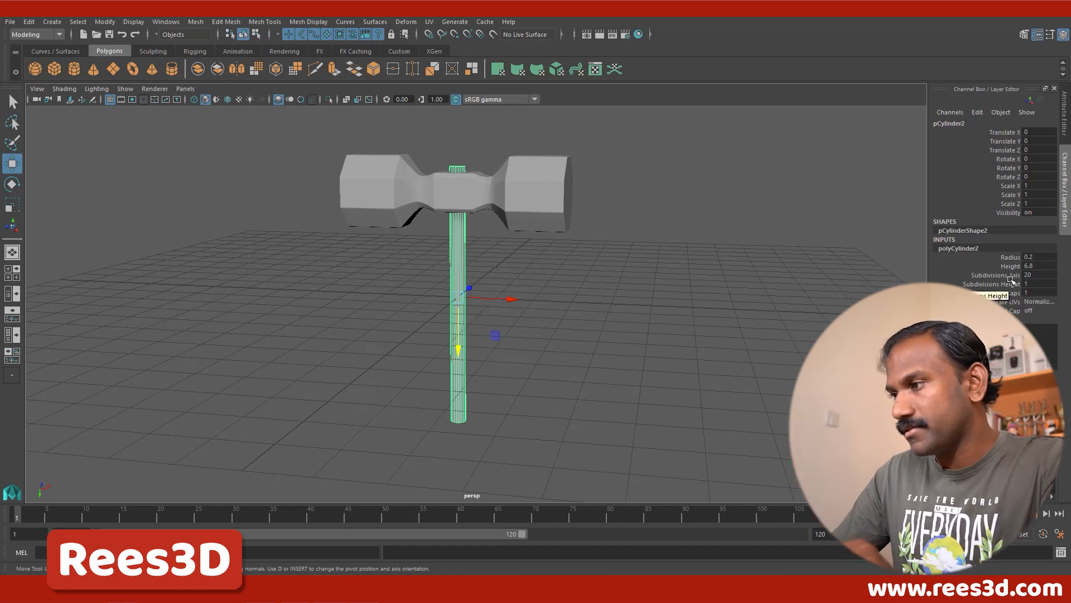
{"action": "left_click", "coordinate": [981, 284]}
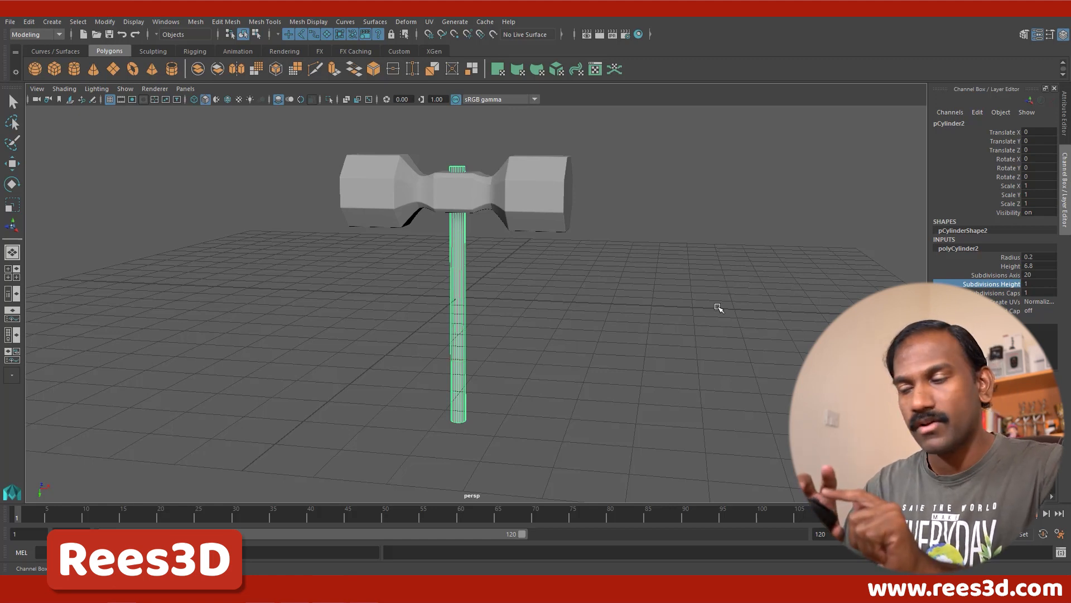
{"action": "left_click", "coordinate": [999, 301]}
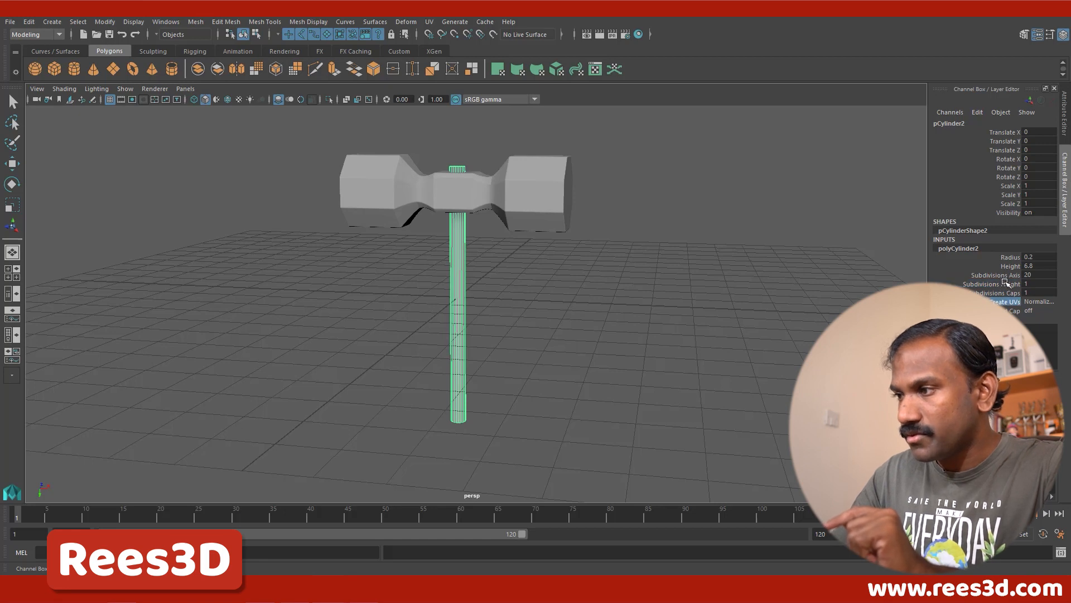
{"action": "left_click", "coordinate": [1006, 284]}
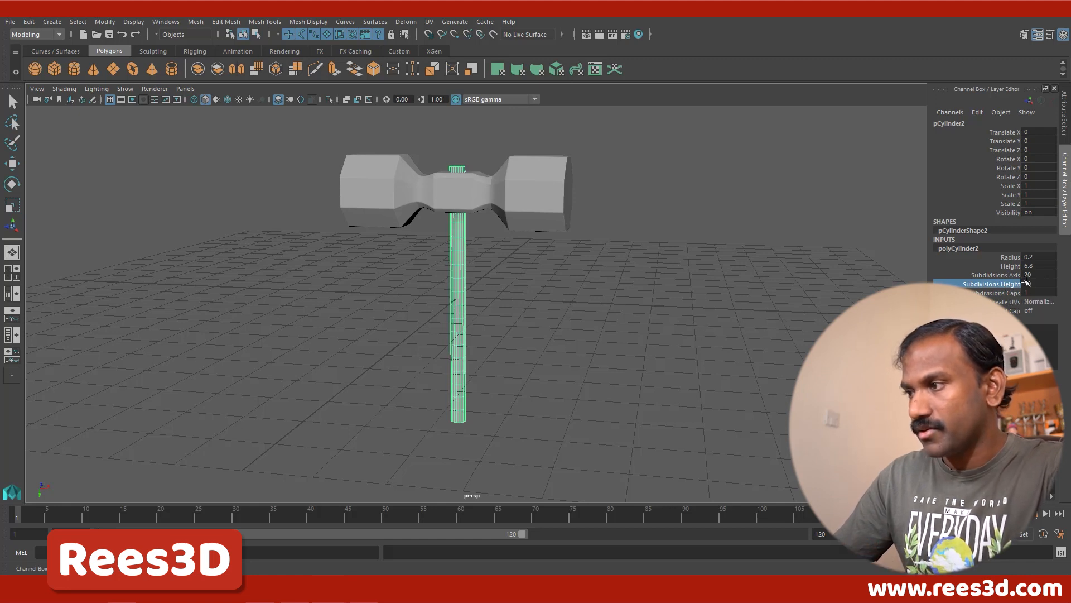
{"action": "key", "text": "ctrl+z"}
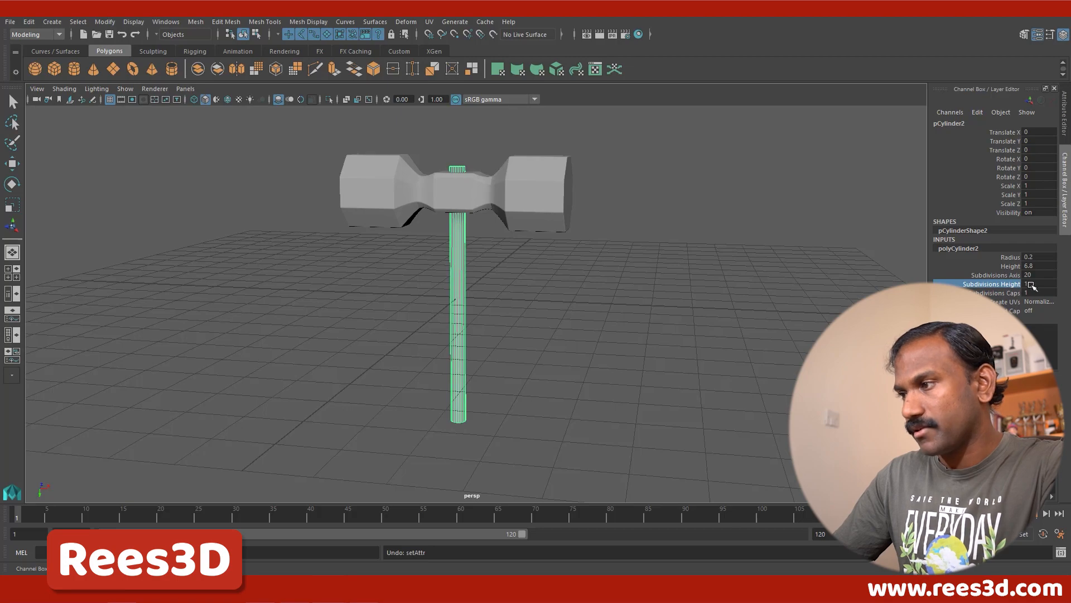
{"action": "double_click", "coordinate": [1030, 284]}
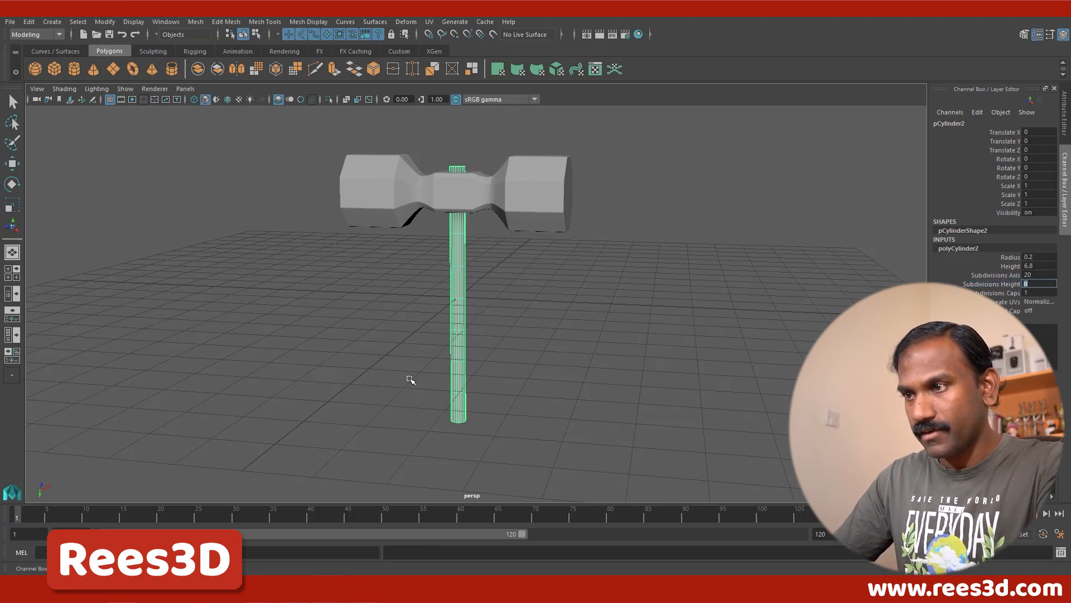
{"action": "key", "text": "Return"}
{"action": "scroll", "coordinate": [536, 359], "scroll_direction": "up", "scroll_amount": 5}
{"action": "left_click_drag", "start_coordinate": [521, 334], "coordinate": [490, 280], "text": "alt"}
{"action": "right_click_drag", "start_coordinate": [340, 323], "coordinate": [505, 387], "text": "alt"}
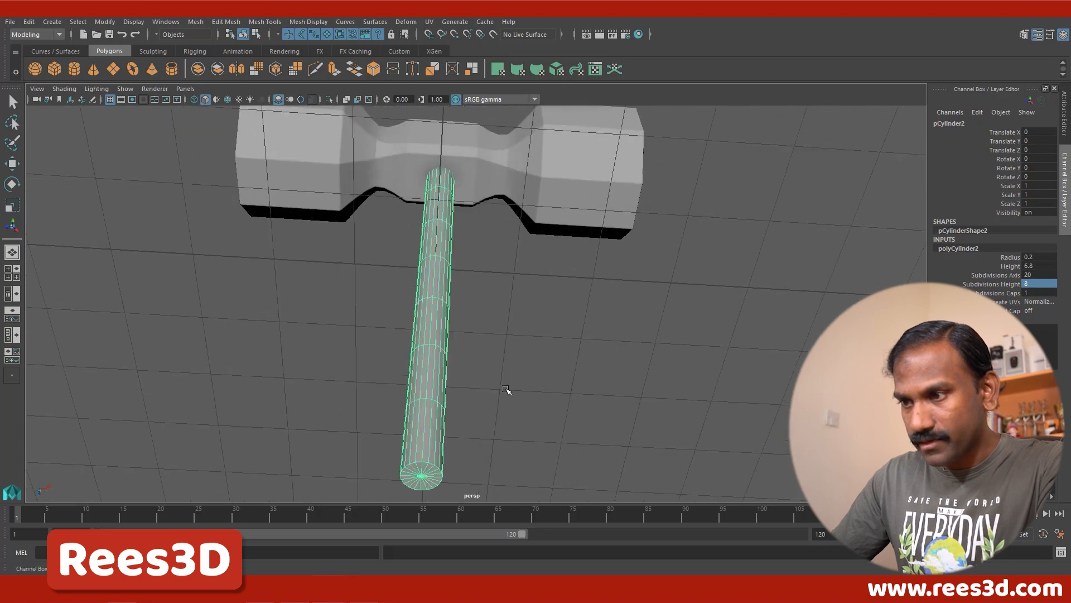
Step: Remove the radial divisions from the handle cylinder's end caps by setting Subdivisions Caps to 0
{"action": "middle_click_drag", "start_coordinate": [505, 387], "coordinate": [533, 293], "text": "alt"}
{"action": "right_click_drag", "start_coordinate": [533, 293], "coordinate": [621, 299], "text": "alt"}
{"action": "middle_click_drag", "start_coordinate": [521, 316], "coordinate": [526, 305], "text": "alt"}
{"action": "scroll", "coordinate": [526, 305], "scroll_direction": "up", "scroll_amount": 2}
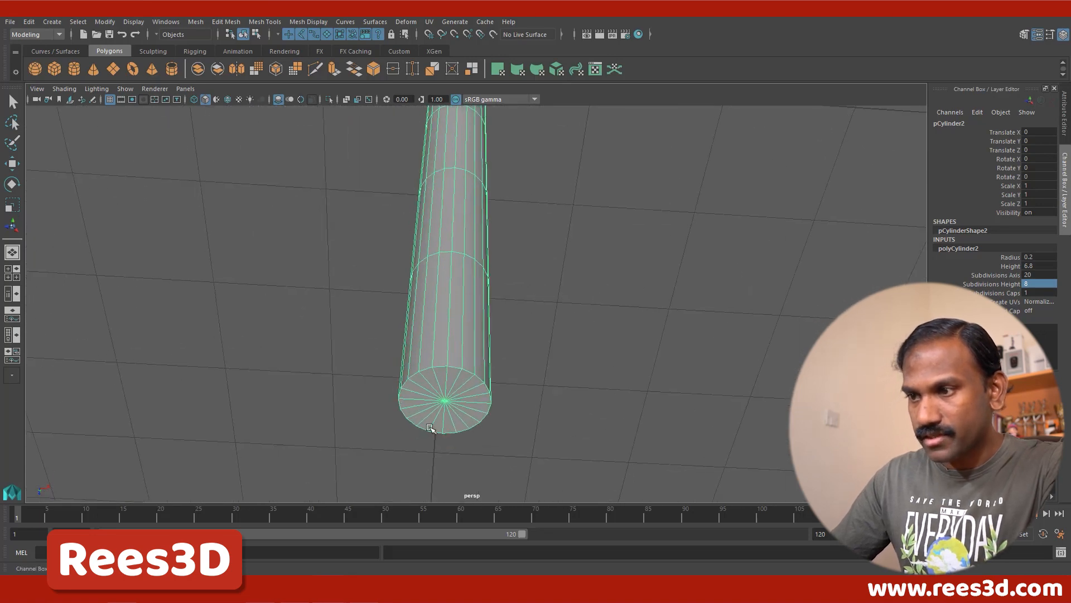
{"action": "left_click", "coordinate": [1012, 293]}
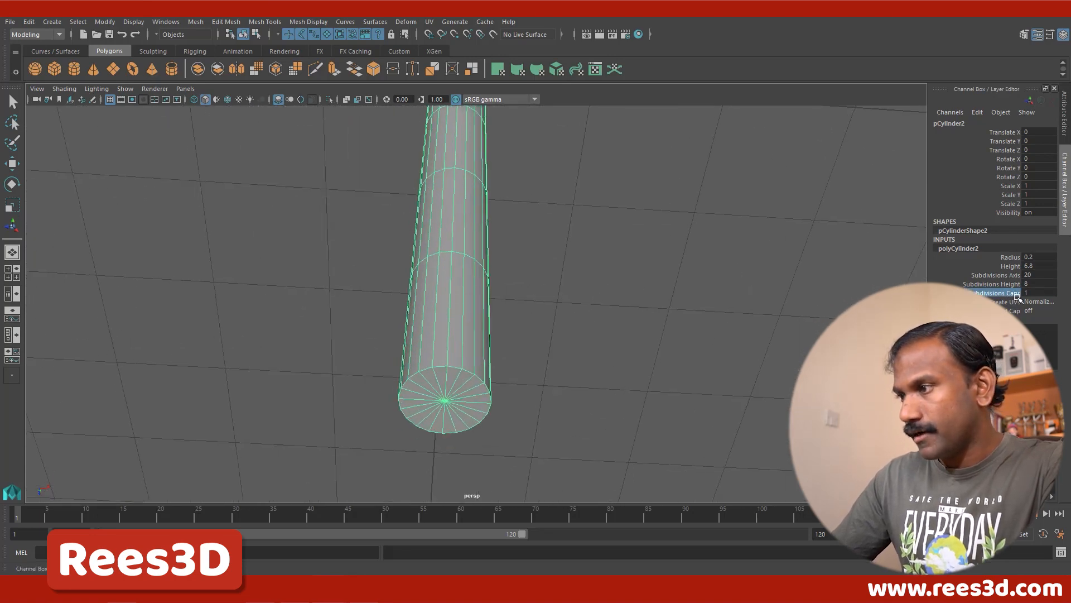
{"action": "left_click", "coordinate": [1028, 293]}
{"action": "type", "text": "0"}
{"action": "key", "text": "Return"}
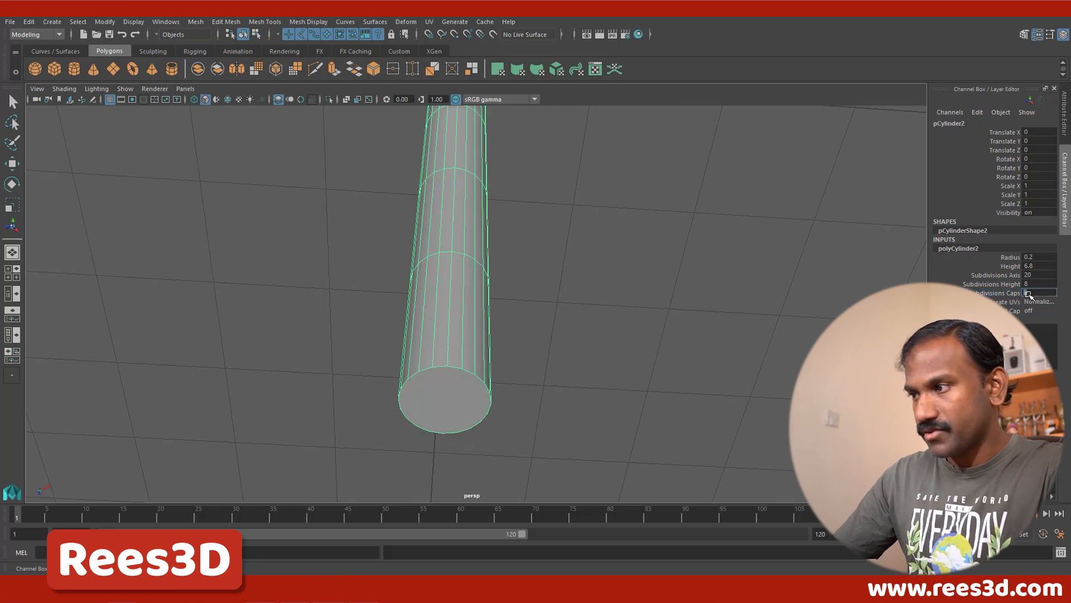
Step: Select the cap faces at both ends of the handle and apply Extrude to them
{"action": "left_click_drag", "start_coordinate": [453, 341], "coordinate": [435, 345], "text": "alt"}
{"action": "right_click_drag", "start_coordinate": [419, 270], "coordinate": [418, 304]}
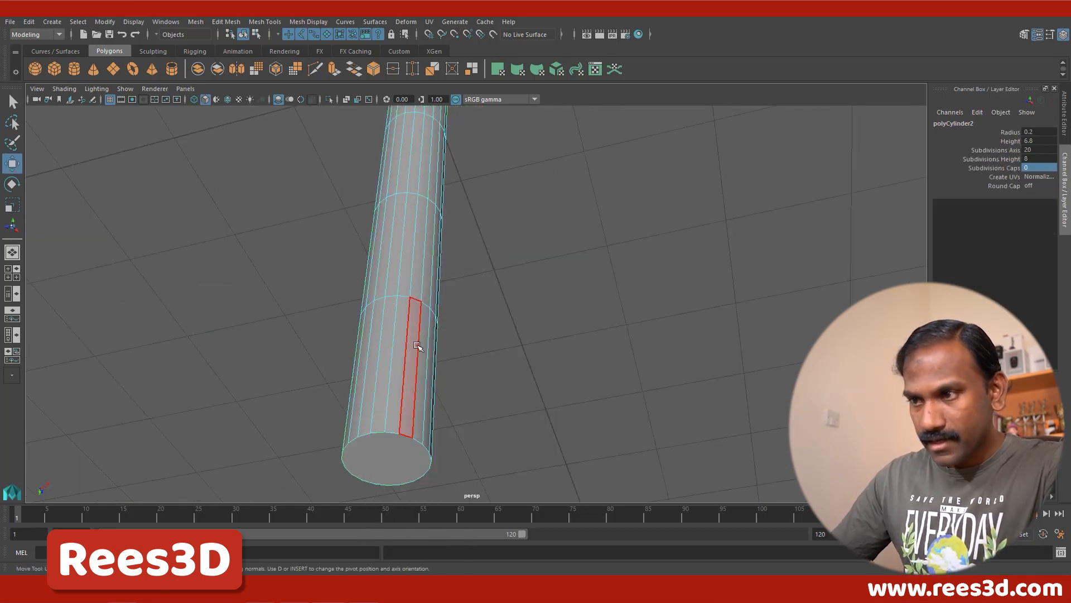
{"action": "left_click", "coordinate": [379, 453]}
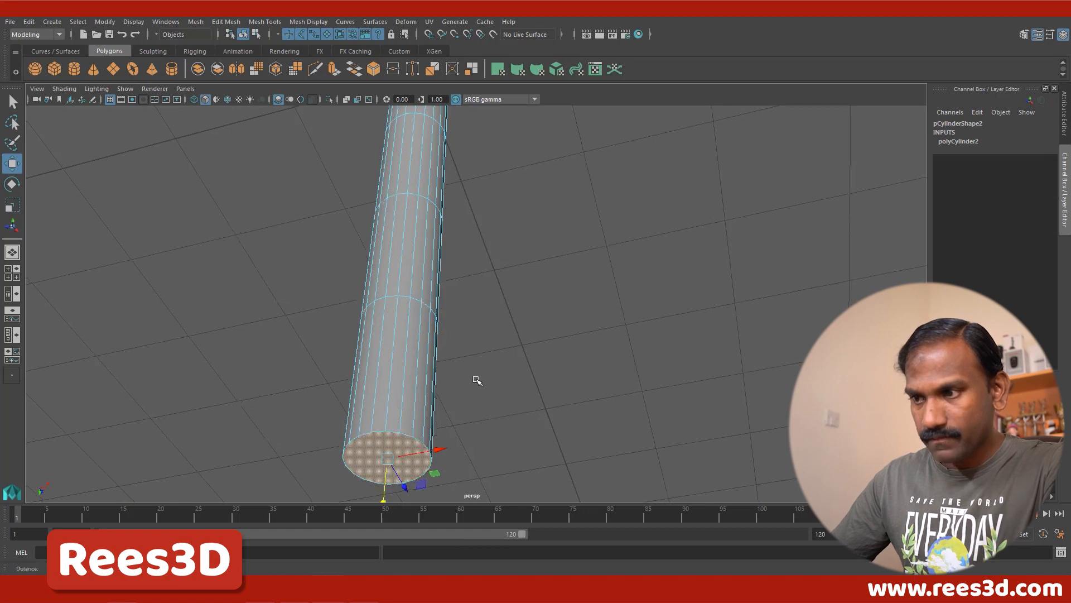
{"action": "left_click_drag", "start_coordinate": [477, 380], "coordinate": [510, 250], "text": "alt"}
{"action": "right_click_drag", "start_coordinate": [441, 276], "coordinate": [459, 294], "text": "alt"}
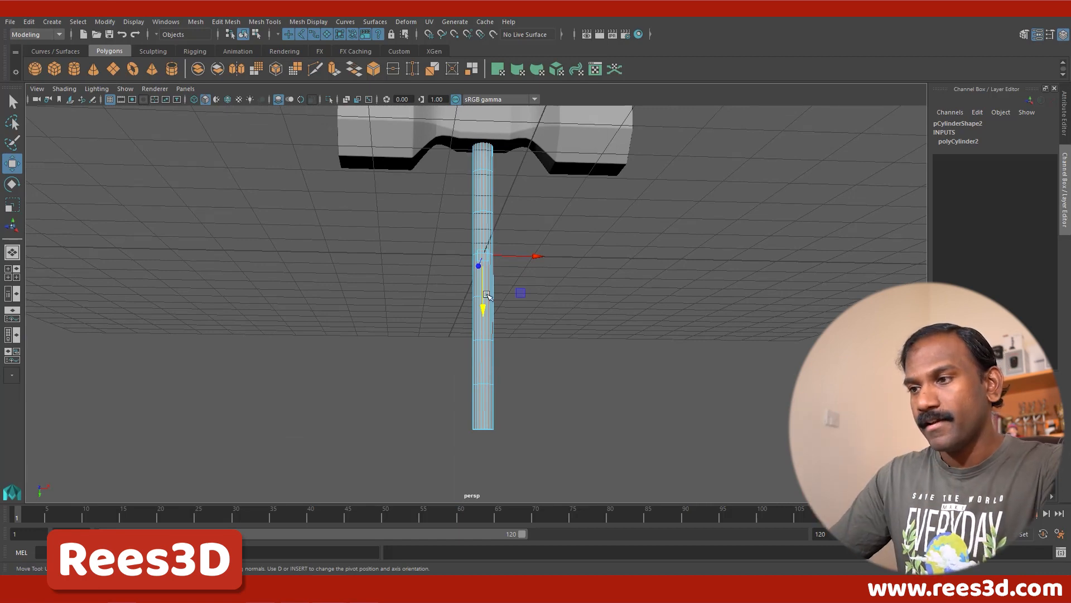
{"action": "left_click_drag", "start_coordinate": [459, 294], "coordinate": [428, 300], "text": "alt"}
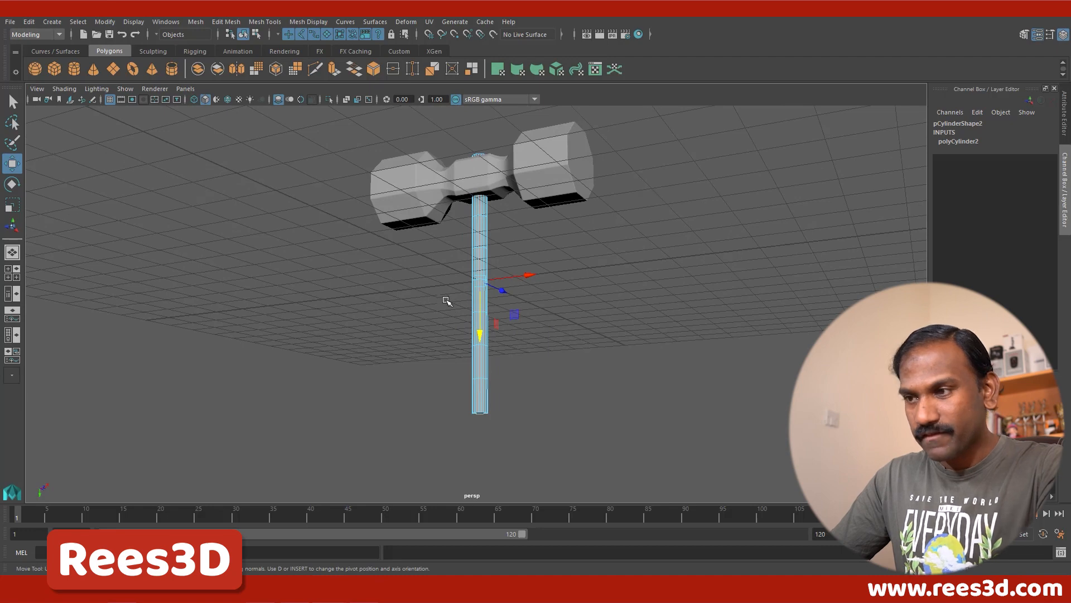
{"action": "right_click_drag", "start_coordinate": [488, 273], "coordinate": [496, 299], "text": "shift"}
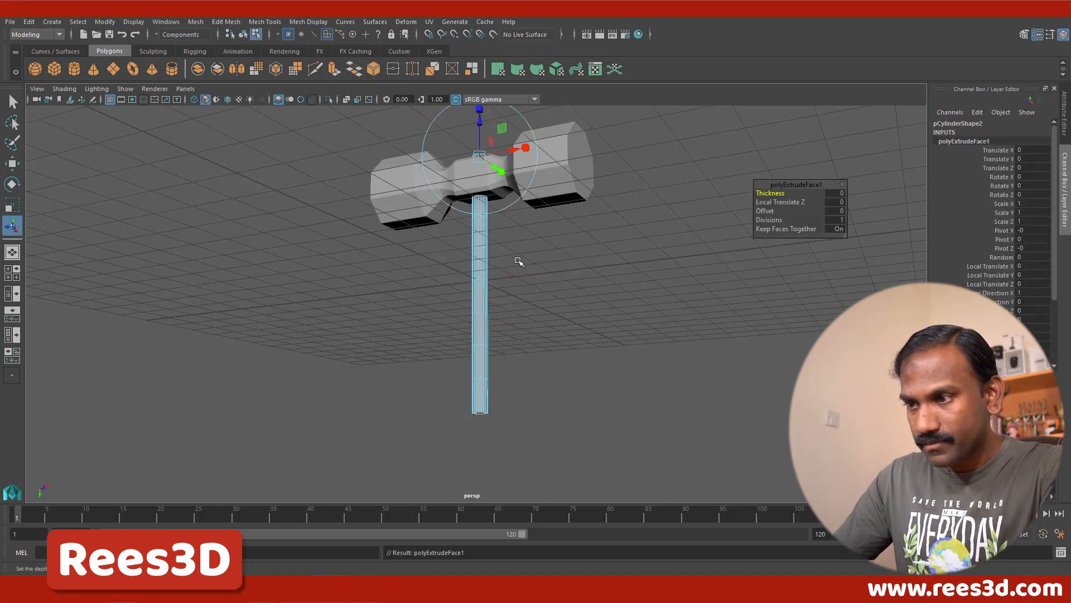
Step: Scale the extruded cap faces outward beyond the handle's radius and raise them slightly, with Local Translate Z at 0.0153
{"action": "left_click_drag", "start_coordinate": [519, 261], "coordinate": [517, 275], "text": "alt"}
{"action": "left_click_drag", "start_coordinate": [481, 119], "coordinate": [504, 94]}
{"action": "key", "text": "ctrl+z"}
{"action": "scroll", "coordinate": [544, 162], "scroll_direction": "up", "scroll_amount": 4}
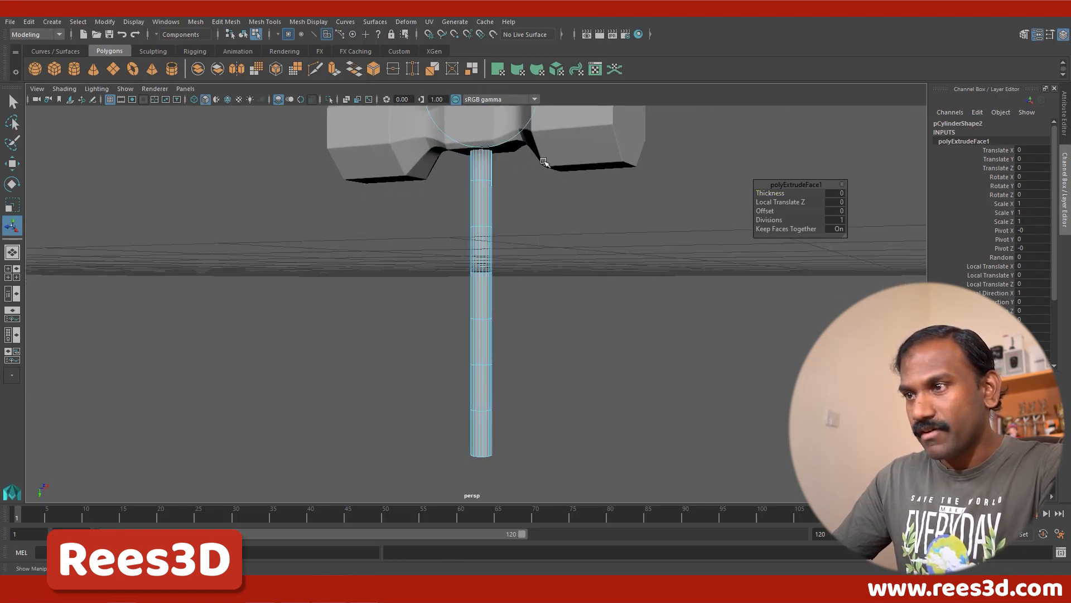
{"action": "left_click_drag", "start_coordinate": [544, 161], "coordinate": [467, 251], "text": "alt"}
{"action": "right_click_drag", "start_coordinate": [467, 251], "coordinate": [664, 287], "text": "alt"}
{"action": "middle_click_drag", "start_coordinate": [488, 233], "coordinate": [485, 290], "text": "alt"}
{"action": "left_click_drag", "start_coordinate": [485, 290], "coordinate": [446, 286], "text": "alt"}
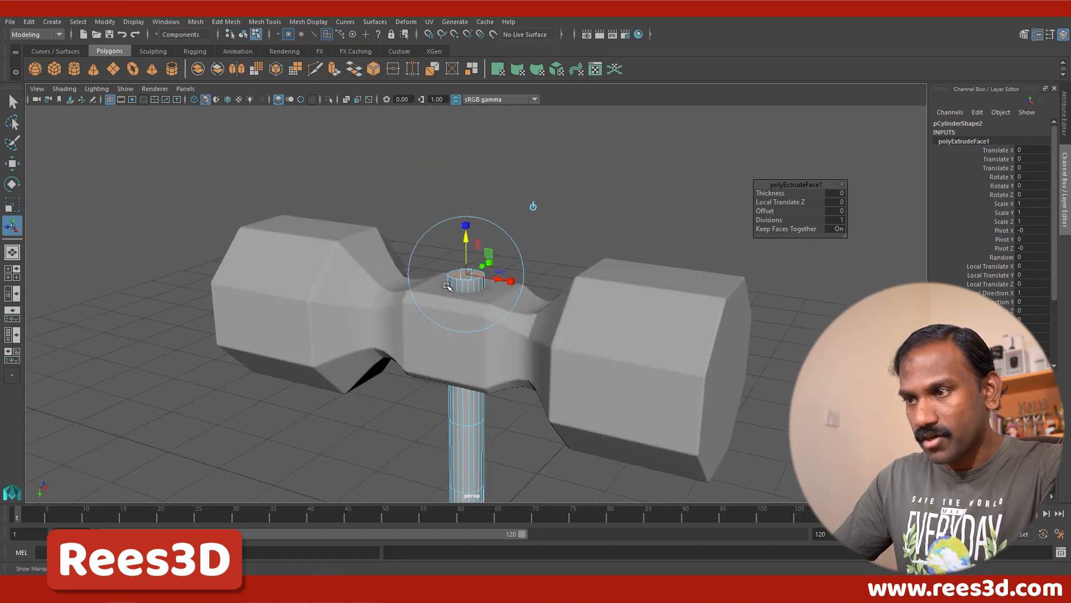
{"action": "right_click_drag", "start_coordinate": [446, 286], "coordinate": [534, 252], "text": "alt"}
{"action": "middle_click_drag", "start_coordinate": [520, 224], "coordinate": [533, 273], "text": "alt"}
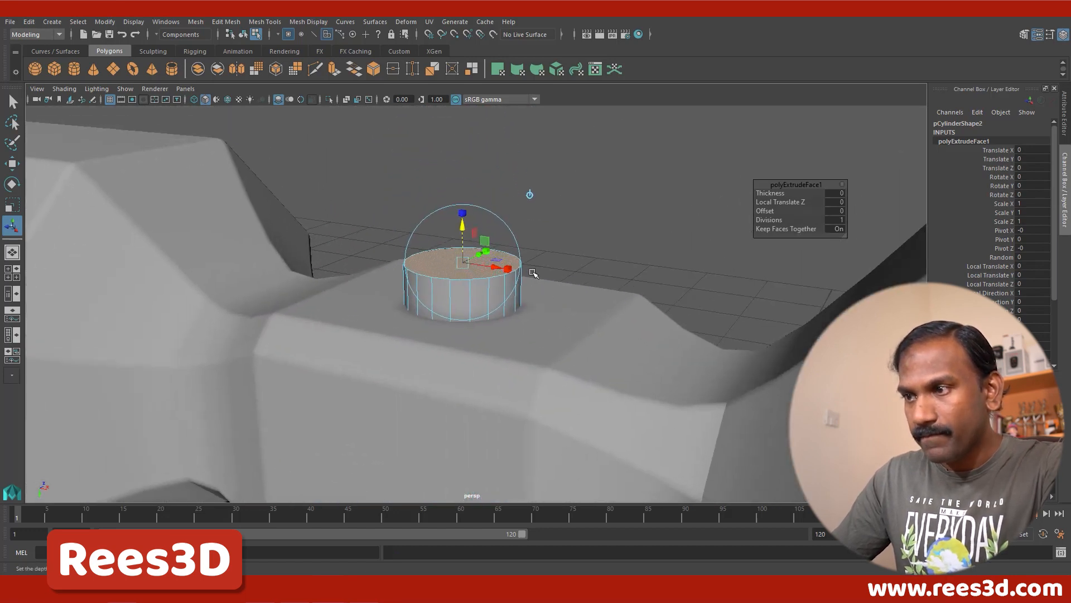
{"action": "left_click", "coordinate": [510, 269]}
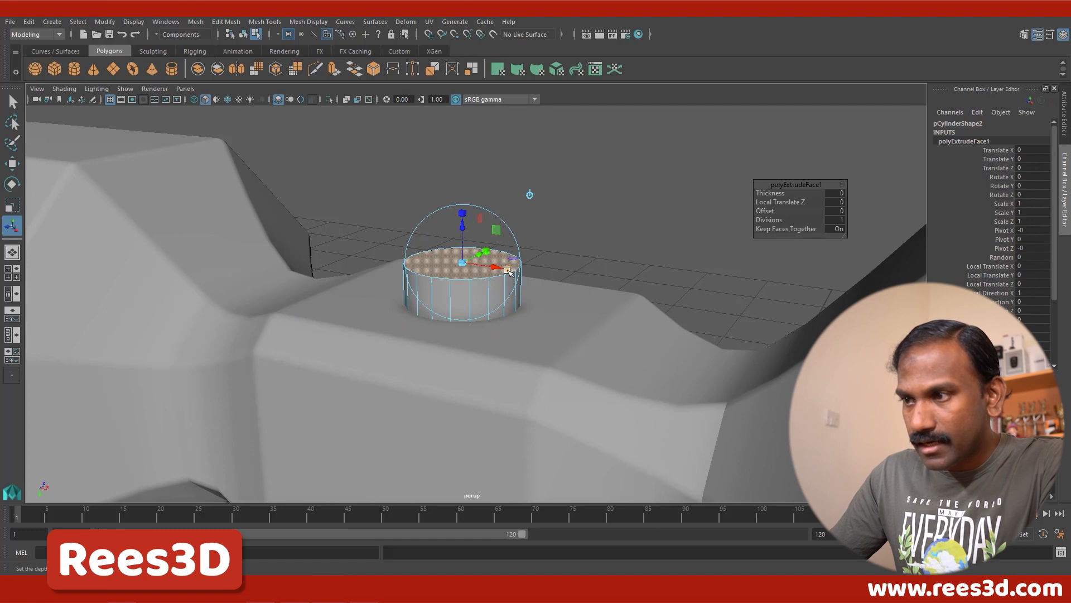
{"action": "left_click_drag", "start_coordinate": [463, 262], "coordinate": [463, 233]}
{"action": "key", "text": "ctrl+z"}
{"action": "left_click_drag", "start_coordinate": [480, 318], "coordinate": [483, 249], "text": "alt"}
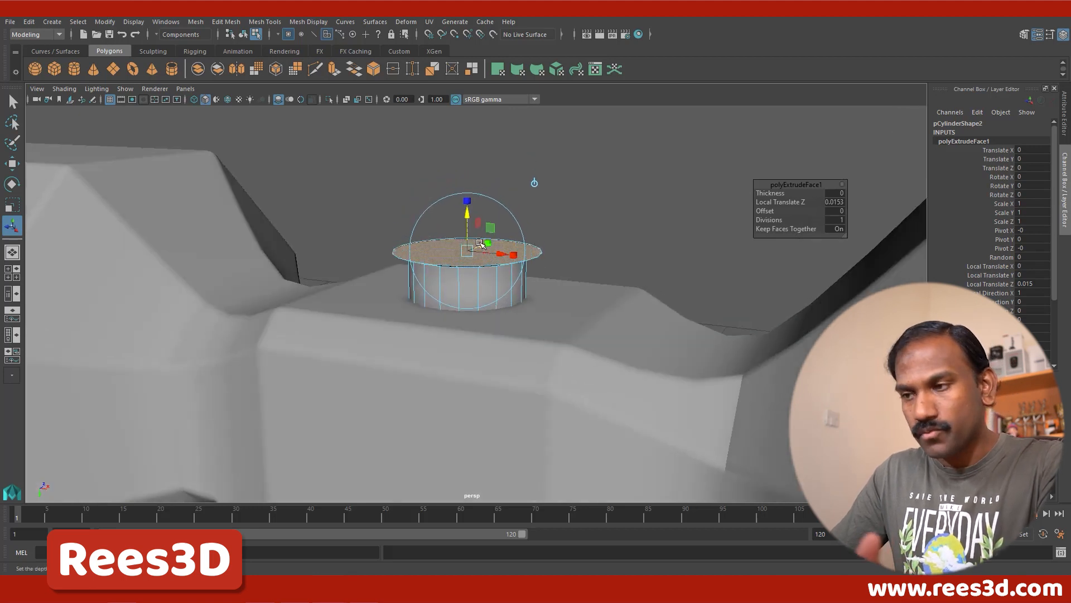
Step: Extrude the widened end faces again with Local Translate Z 0.103 to form thick collars at both handle ends
{"action": "right_click_drag", "start_coordinate": [480, 244], "coordinate": [477, 271], "text": "shift"}
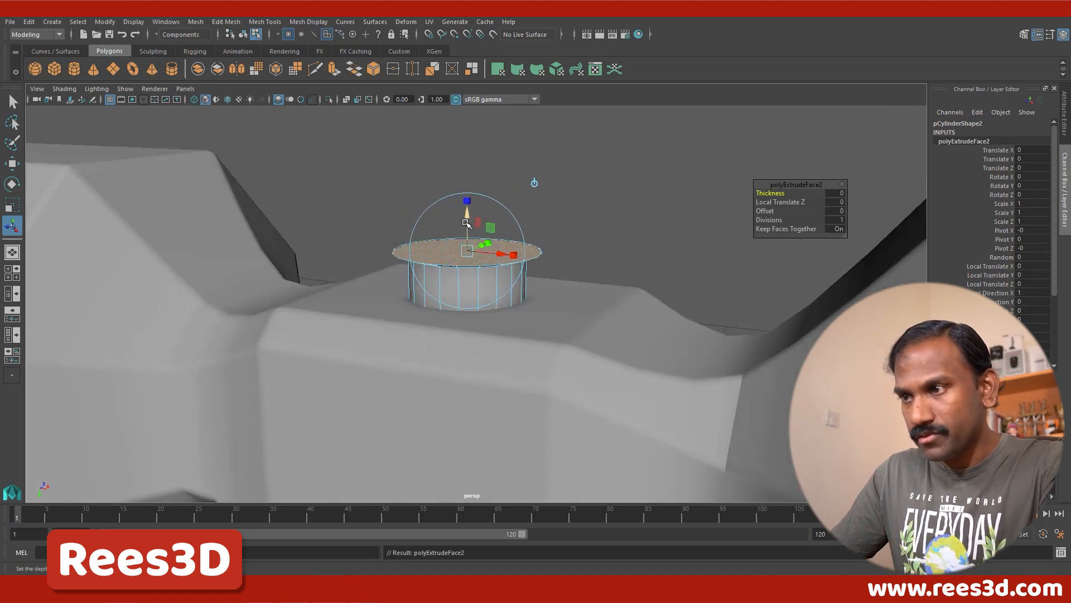
{"action": "left_click_drag", "start_coordinate": [469, 222], "coordinate": [469, 196]}
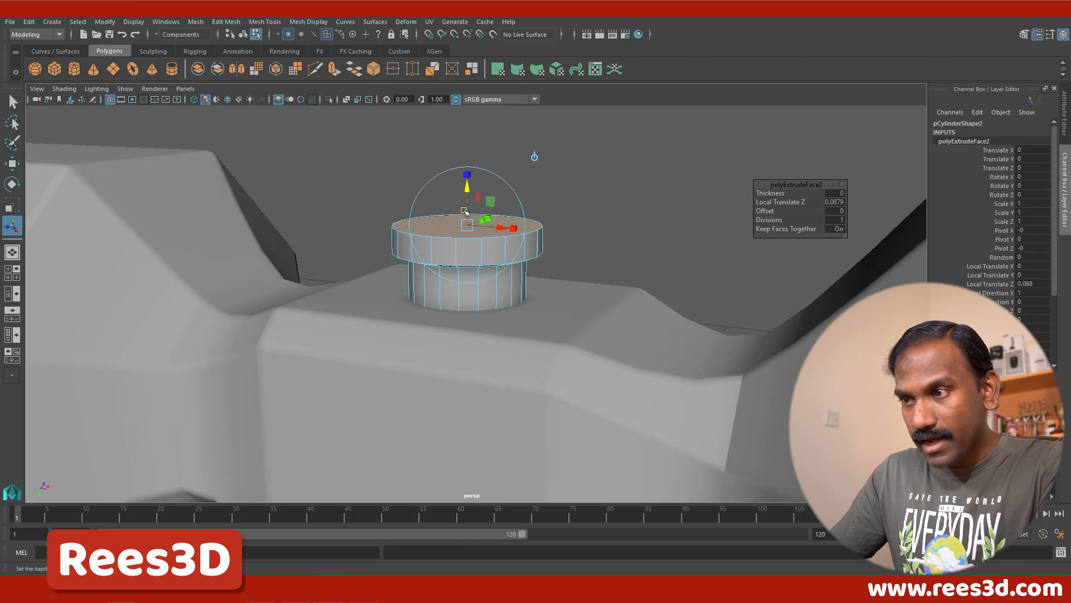
{"action": "right_click_drag", "start_coordinate": [547, 325], "coordinate": [409, 441], "text": "alt"}
{"action": "middle_click_drag", "start_coordinate": [409, 440], "coordinate": [421, 411], "text": "alt"}
{"action": "right_click_drag", "start_coordinate": [438, 253], "coordinate": [365, 248], "text": "alt"}
{"action": "middle_click_drag", "start_coordinate": [440, 229], "coordinate": [422, 543], "text": "alt"}
{"action": "middle_click_drag", "start_coordinate": [404, 259], "coordinate": [407, 399], "text": "alt"}
{"action": "right_click_drag", "start_coordinate": [407, 400], "coordinate": [490, 354], "text": "alt"}
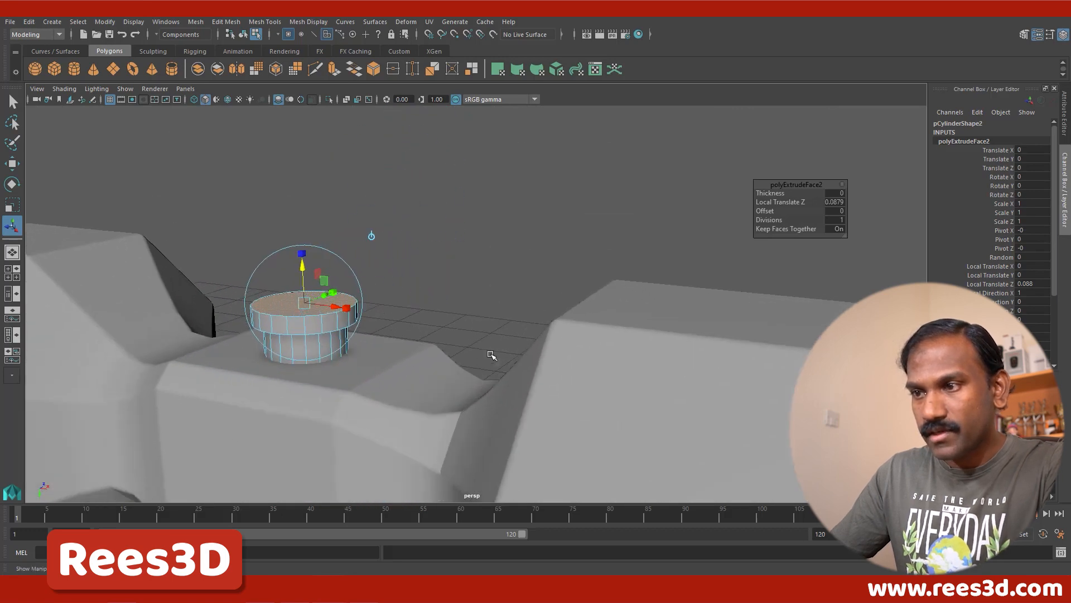
{"action": "middle_click_drag", "start_coordinate": [315, 373], "coordinate": [426, 366], "text": "alt"}
{"action": "left_click_drag", "start_coordinate": [427, 366], "coordinate": [453, 288], "text": "alt"}
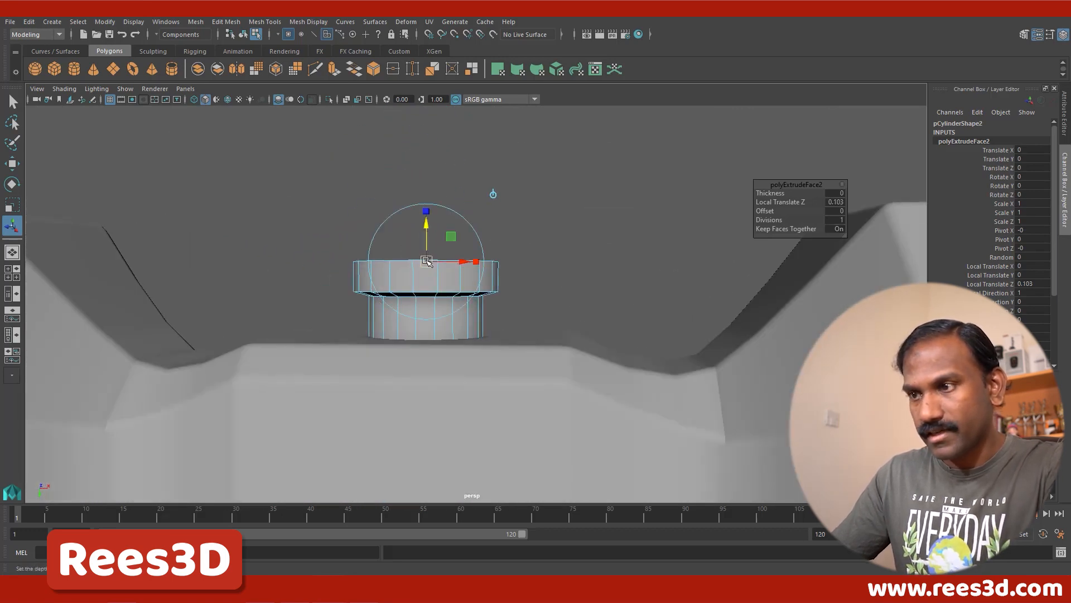
Step: Extrude the collar end faces once more, scaled inward with Local Translate Z 0.0332, to form a sloped edge
{"action": "right_click_drag", "start_coordinate": [426, 261], "coordinate": [417, 296], "text": "shift"}
{"action": "left_click_drag", "start_coordinate": [427, 223], "coordinate": [426, 210]}
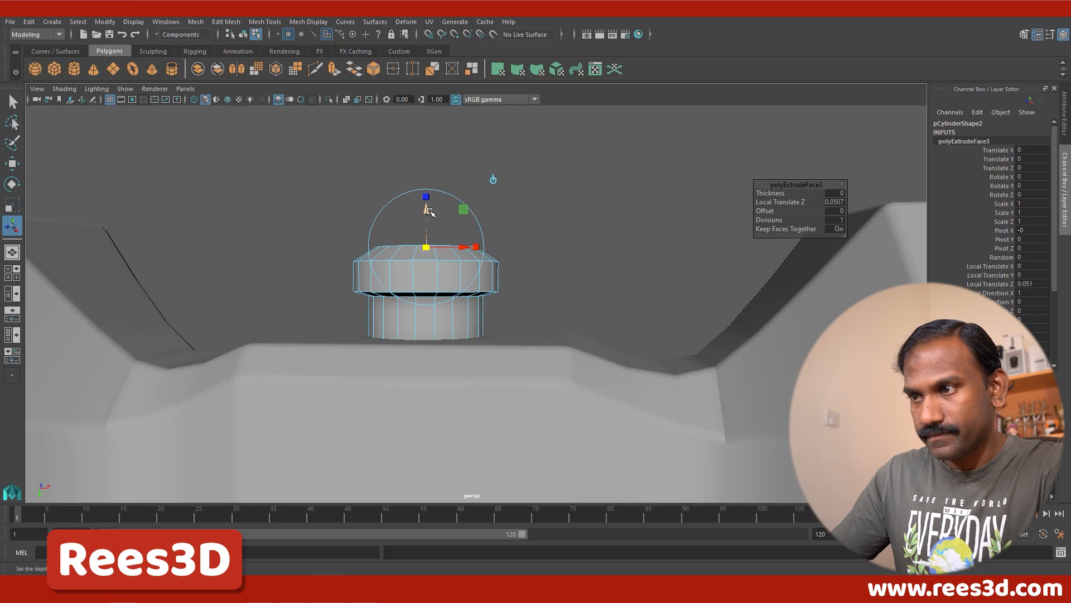
{"action": "left_click_drag", "start_coordinate": [427, 219], "coordinate": [428, 219]}
{"action": "scroll", "coordinate": [445, 303], "scroll_direction": "down", "scroll_amount": 4}
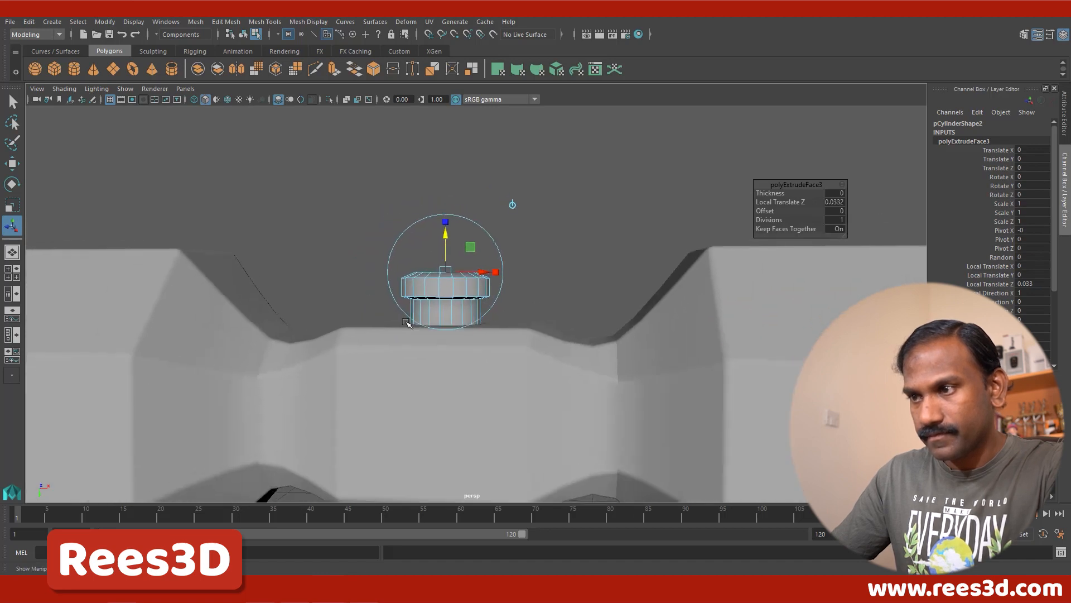
Step: Examine the proportions of the capped handle against the whole hammer head
{"action": "middle_click_drag", "start_coordinate": [457, 342], "coordinate": [453, 318], "text": "alt"}
{"action": "scroll", "coordinate": [453, 334], "scroll_direction": "down", "scroll_amount": 2}
{"action": "scroll", "coordinate": [453, 334], "scroll_direction": "down", "scroll_amount": 5}
{"action": "middle_click_drag", "start_coordinate": [478, 361], "coordinate": [459, 316], "text": "alt"}
{"action": "scroll", "coordinate": [413, 343], "scroll_direction": "down", "scroll_amount": 5}
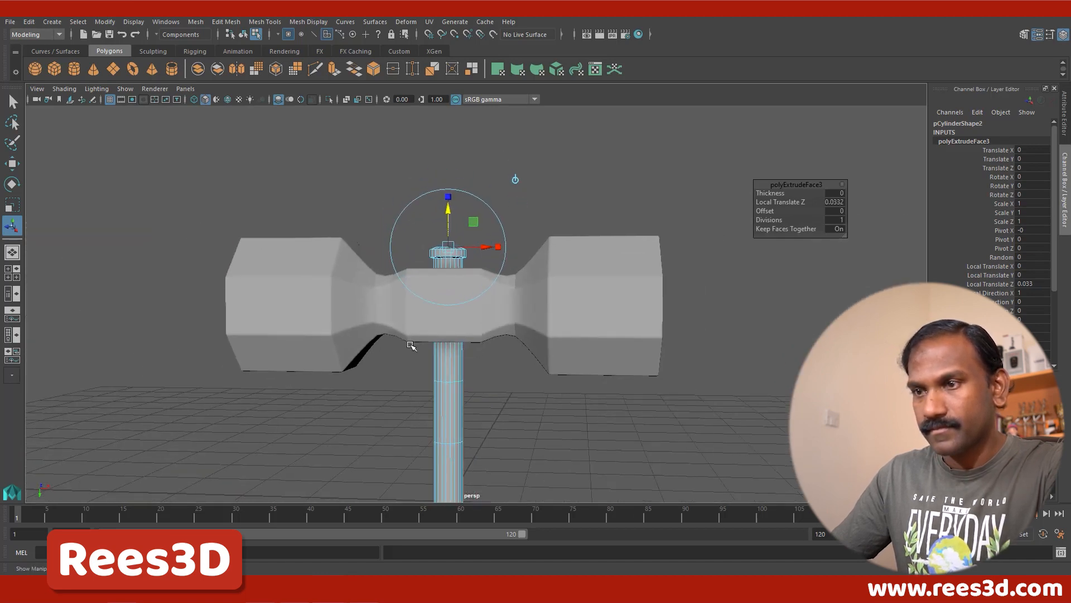
{"action": "middle_click_drag", "start_coordinate": [508, 355], "coordinate": [476, 304], "text": "alt"}
{"action": "scroll", "coordinate": [463, 372], "scroll_direction": "down", "scroll_amount": 2}
{"action": "right_click_drag", "start_coordinate": [476, 312], "coordinate": [240, 362], "text": "alt"}
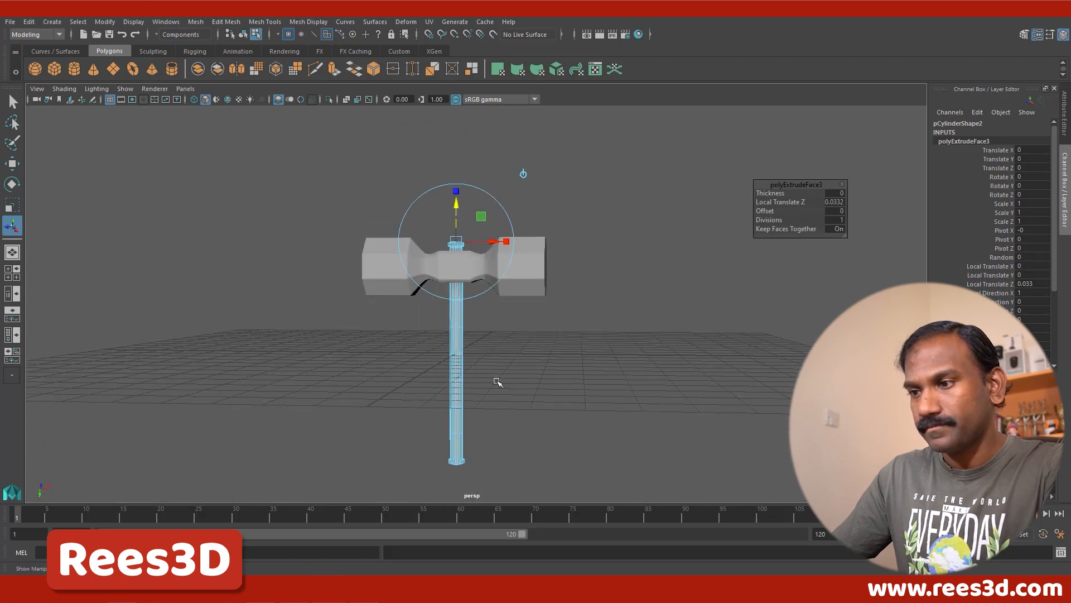
{"action": "left_click_drag", "start_coordinate": [497, 380], "coordinate": [462, 364], "text": "alt"}
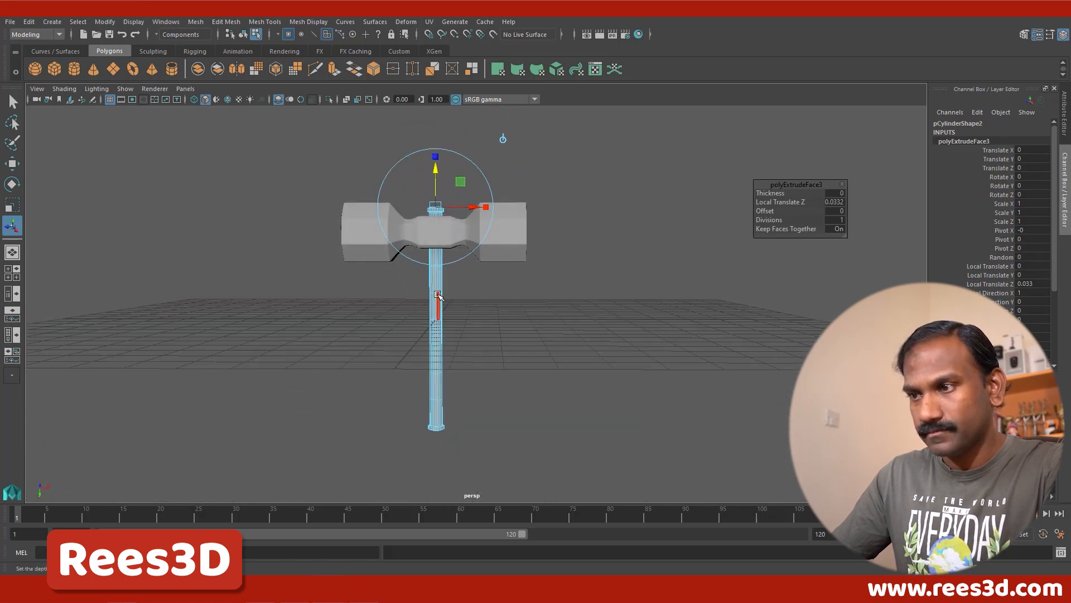
Step: Select the handle as an object, preview it smoothed to inspect its upper knob, and restore the unsmoothed display
{"action": "right_click_drag", "start_coordinate": [438, 306], "coordinate": [444, 340]}
{"action": "left_click_drag", "start_coordinate": [514, 378], "coordinate": [469, 383], "text": "alt"}
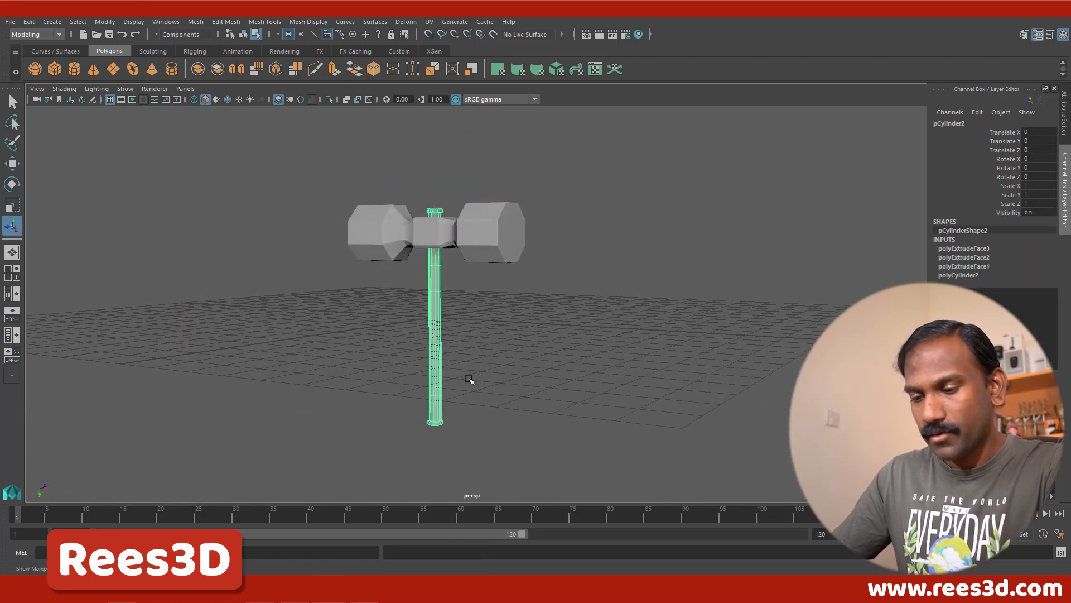
{"action": "key", "text": "3"}
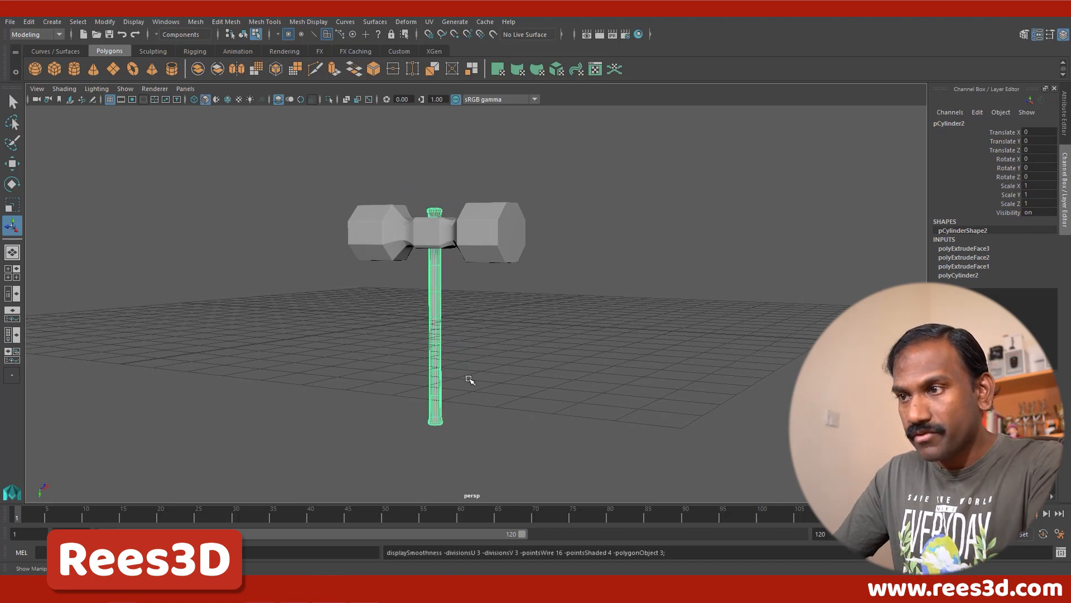
{"action": "left_click_drag", "start_coordinate": [419, 197], "coordinate": [456, 236], "text": "ctrl+alt"}
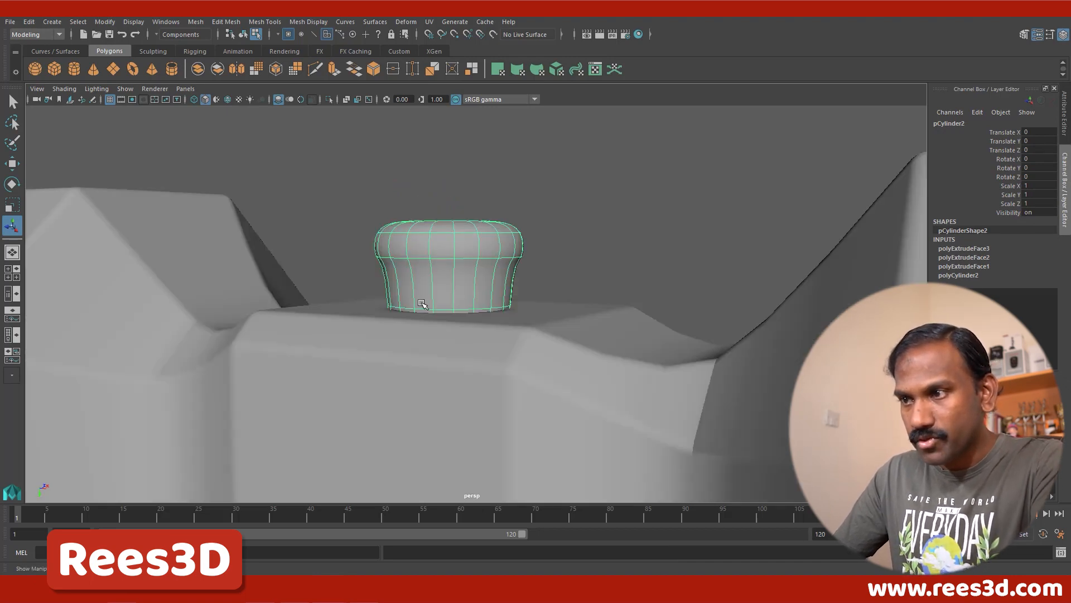
{"action": "left_click_drag", "start_coordinate": [422, 303], "coordinate": [493, 301], "text": "alt"}
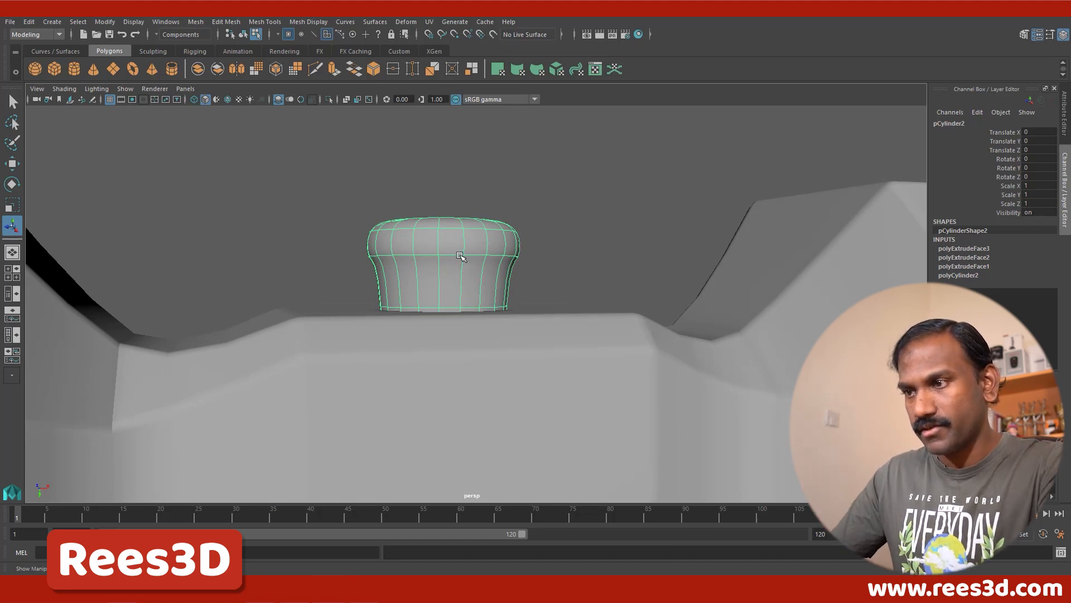
{"action": "right_click_drag", "start_coordinate": [460, 256], "coordinate": [451, 325]}
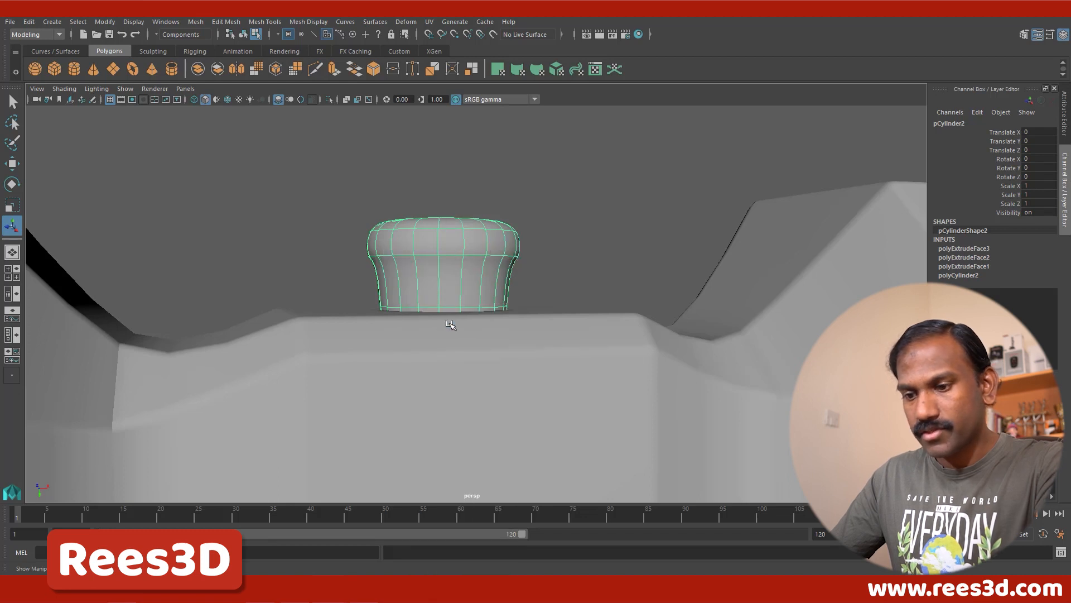
{"action": "key", "text": "1"}
{"action": "left_click_drag", "start_coordinate": [477, 295], "coordinate": [449, 299], "text": "alt"}
Step: Switch the handle to edge selection and select the rim edge loops of its upper knob
{"action": "right_click", "coordinate": [472, 237]}
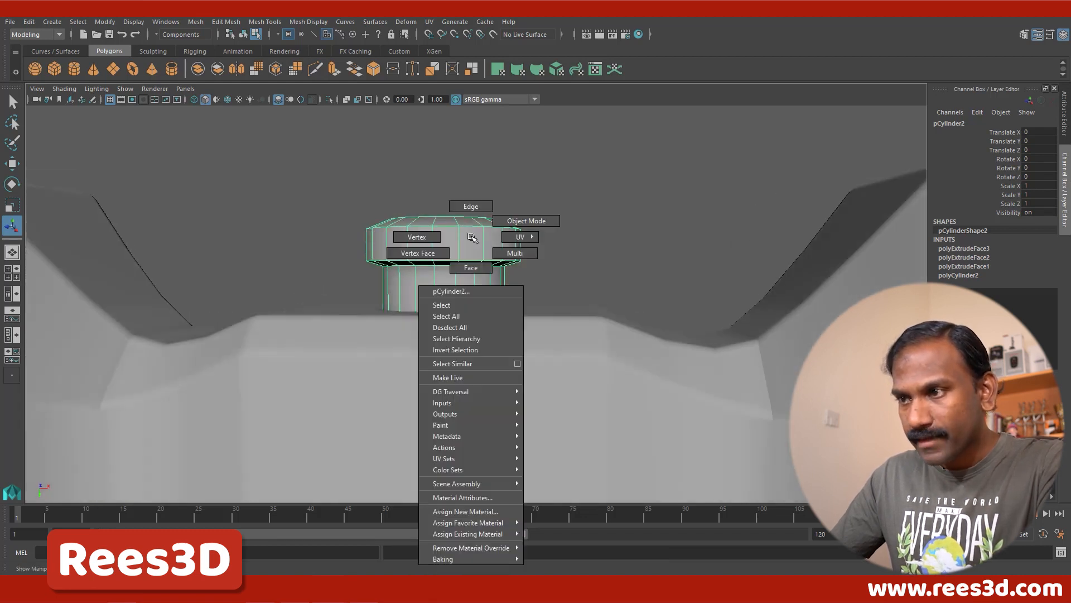
{"action": "right_click_drag", "start_coordinate": [471, 237], "coordinate": [476, 207]}
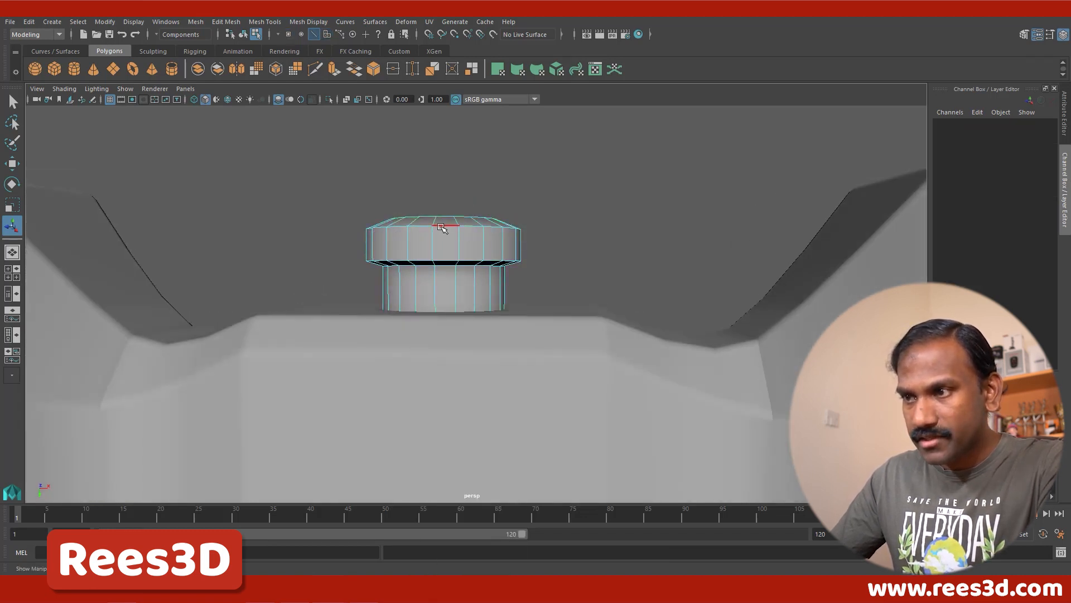
{"action": "left_click", "coordinate": [439, 227]}
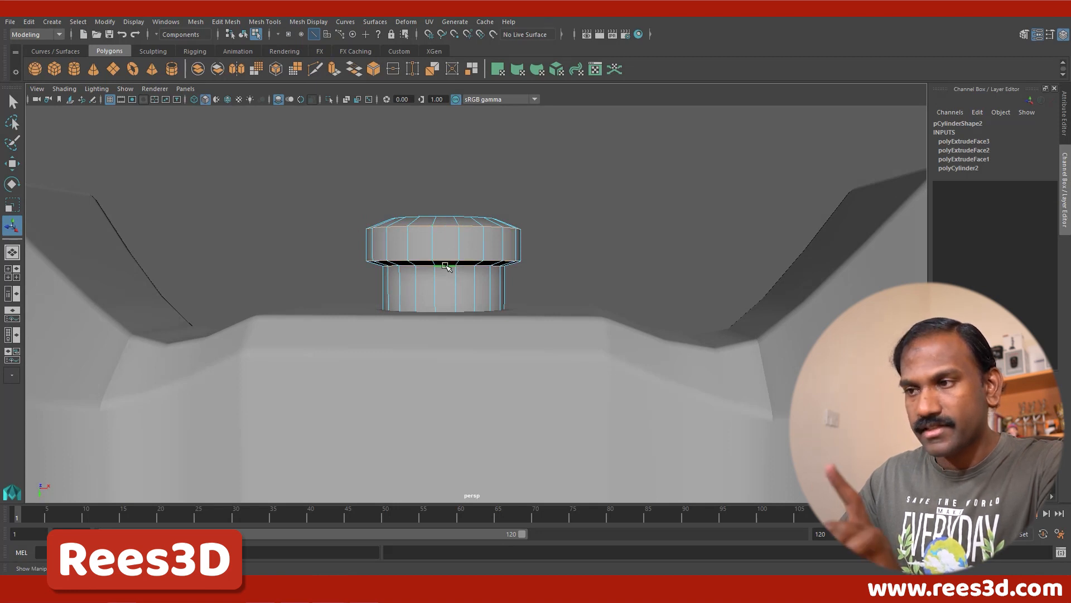
{"action": "left_click_drag", "start_coordinate": [536, 294], "coordinate": [448, 254], "text": "alt"}
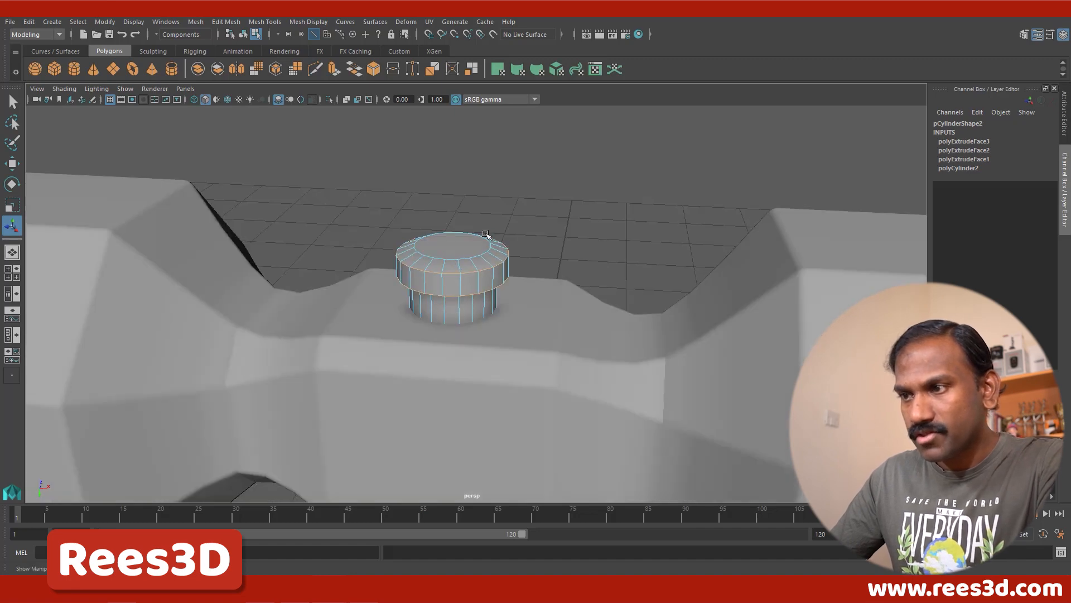
Step: Add the rim edge loops of the handle's lower knob to the edge selection
{"action": "right_click_drag", "start_coordinate": [485, 235], "coordinate": [559, 193], "text": "alt"}
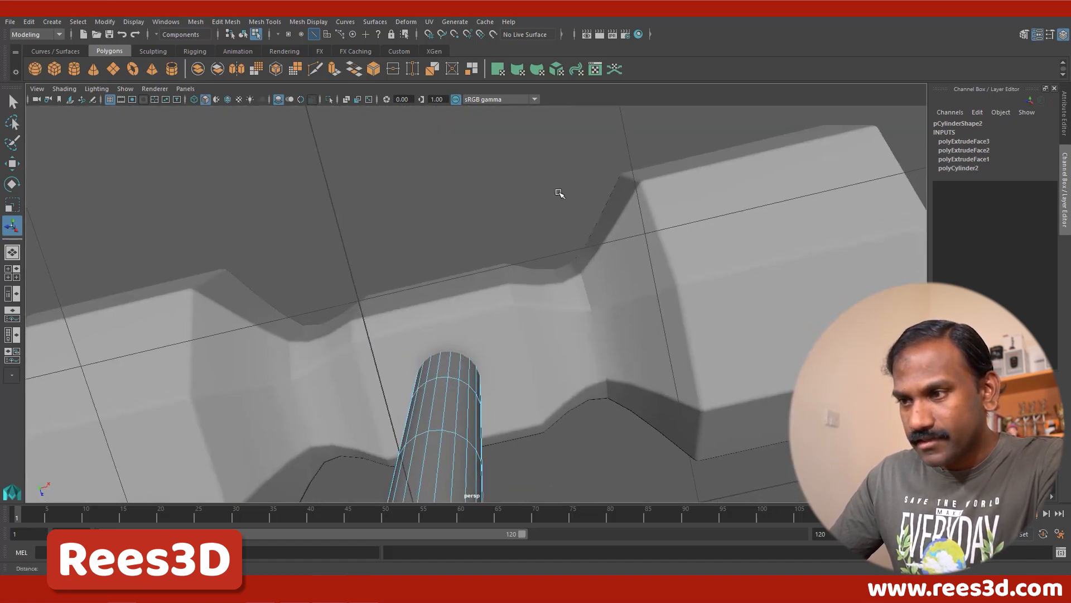
{"action": "middle_click_drag", "start_coordinate": [514, 377], "coordinate": [538, 244], "text": "alt"}
{"action": "right_click_drag", "start_coordinate": [537, 245], "coordinate": [262, 291], "text": "alt"}
{"action": "left_click_drag", "start_coordinate": [468, 305], "coordinate": [509, 284], "text": "alt"}
{"action": "middle_click_drag", "start_coordinate": [509, 284], "coordinate": [520, 170], "text": "alt"}
{"action": "right_click_drag", "start_coordinate": [546, 233], "coordinate": [616, 231], "text": "alt"}
{"action": "middle_click_drag", "start_coordinate": [558, 230], "coordinate": [525, 292], "text": "alt"}
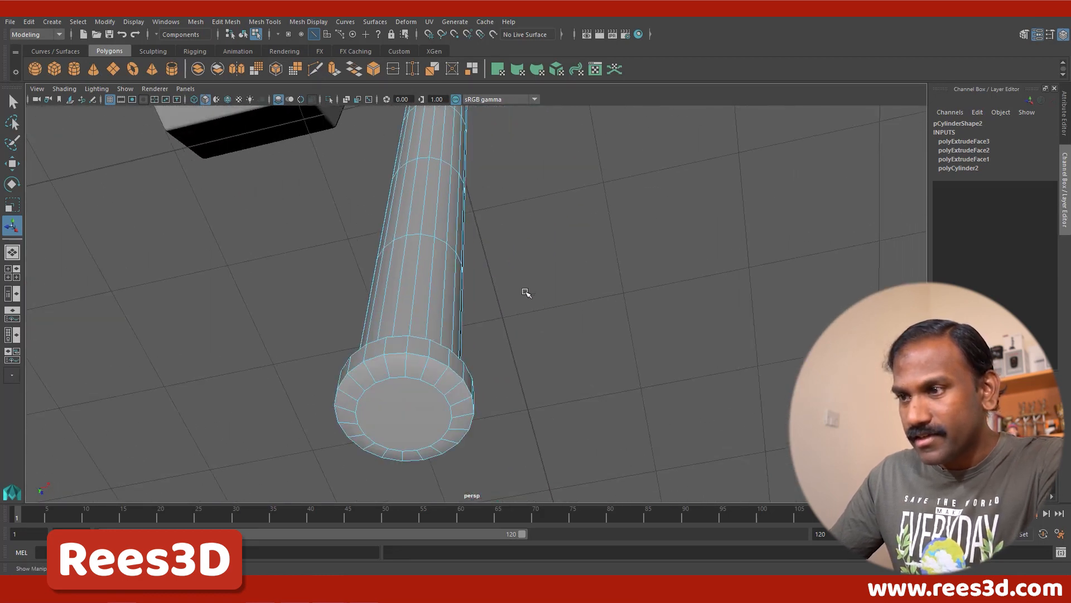
{"action": "double_click", "coordinate": [420, 355]}
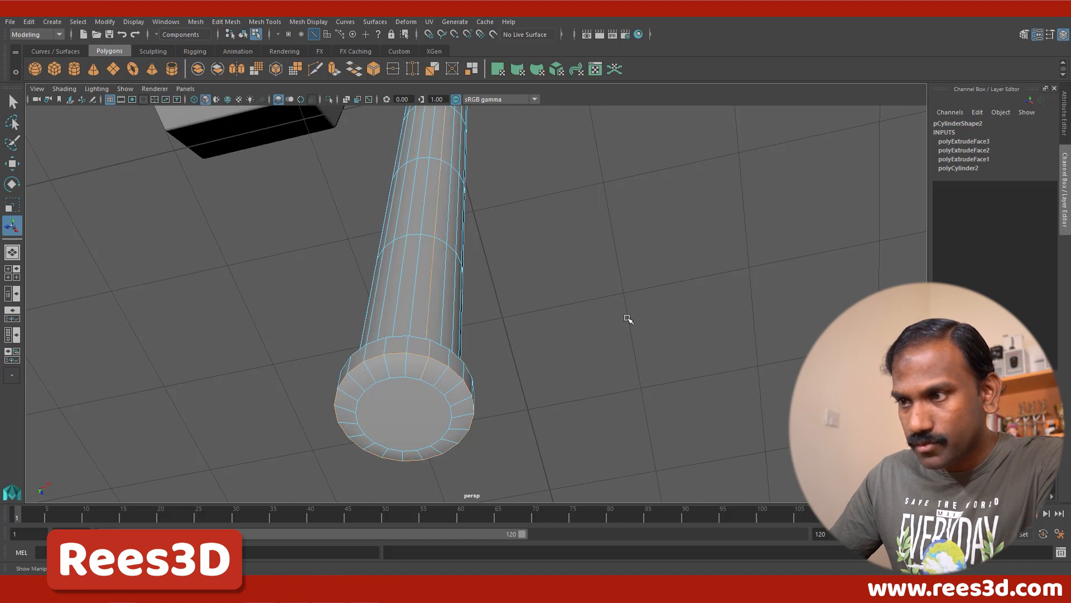
{"action": "key", "text": "ctrl+z"}
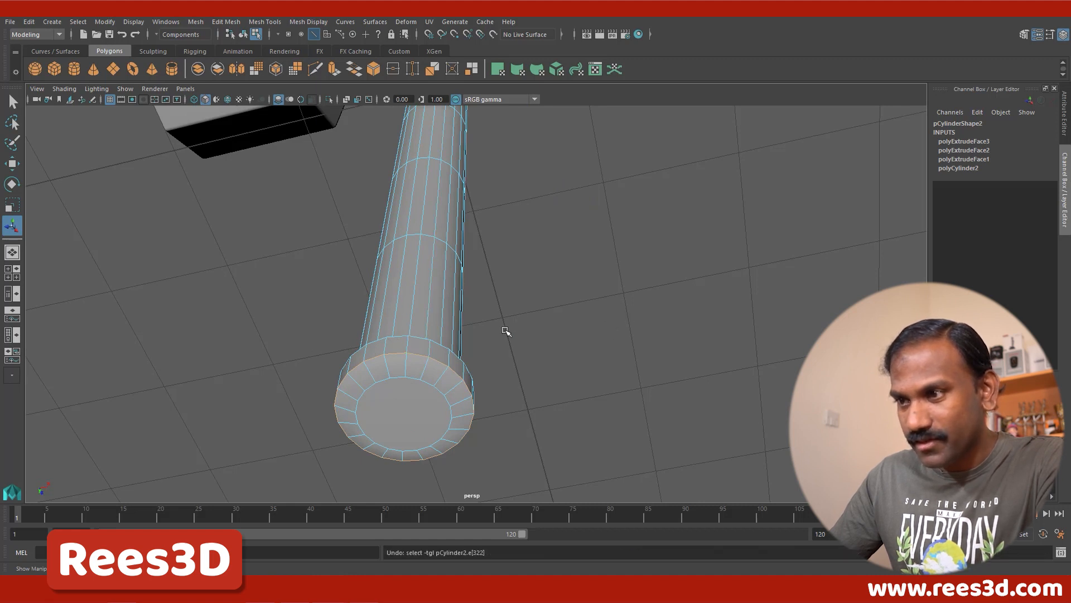
{"action": "left_click", "coordinate": [416, 338], "text": "shift"}
Step: Add the edge loop where the lower knob meets the handle shaft to the selection
{"action": "left_click_drag", "start_coordinate": [441, 348], "coordinate": [471, 292], "text": "alt"}
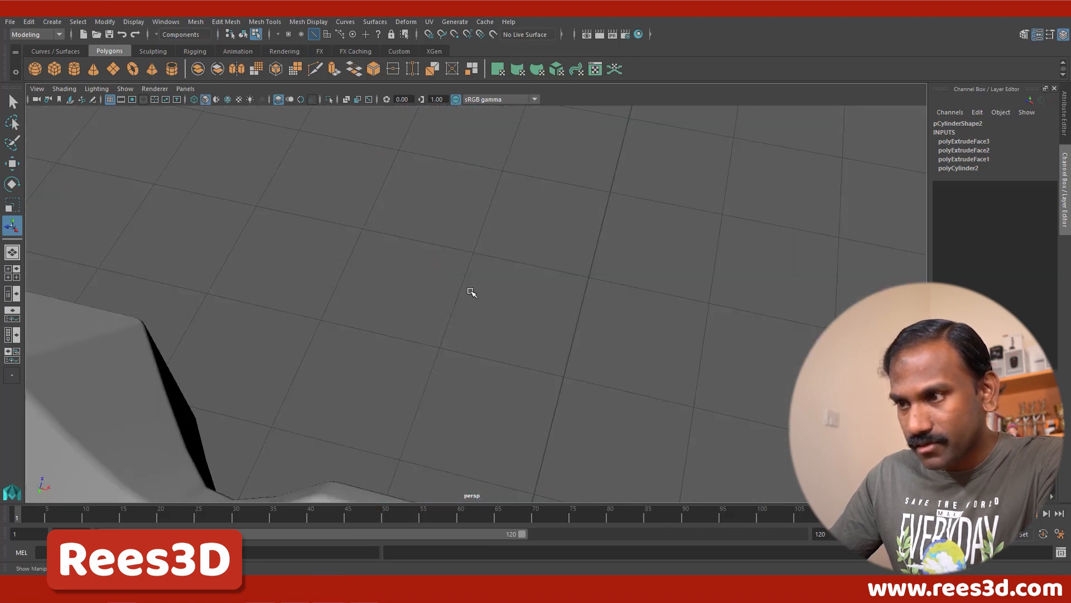
{"action": "middle_click_drag", "start_coordinate": [471, 292], "coordinate": [497, 162], "text": "alt"}
{"action": "right_click_drag", "start_coordinate": [478, 248], "coordinate": [453, 333], "text": "alt"}
{"action": "middle_click_drag", "start_coordinate": [453, 333], "coordinate": [426, 118], "text": "alt"}
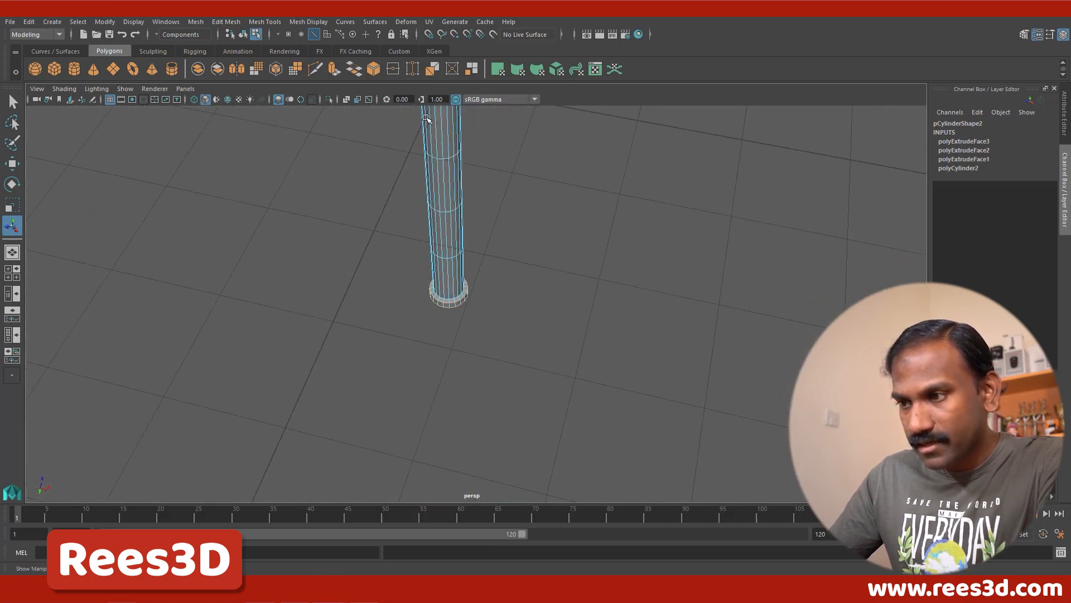
{"action": "right_click_drag", "start_coordinate": [438, 271], "coordinate": [619, 282], "text": "alt"}
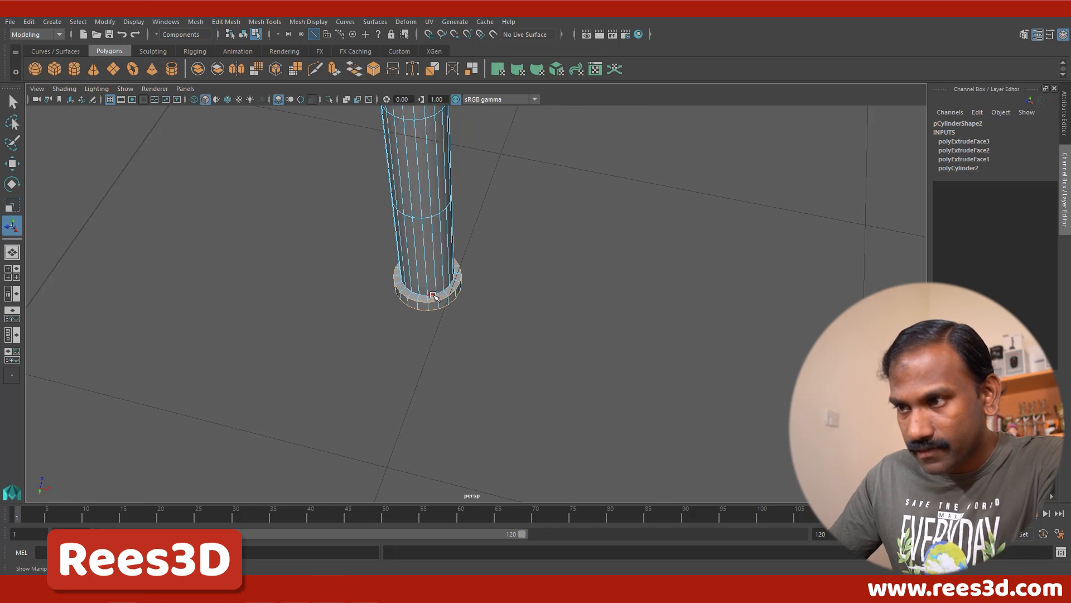
{"action": "left_click_drag", "start_coordinate": [538, 273], "coordinate": [443, 191], "text": "alt"}
Step: Bevel the selected edge loops on the handle's upper and lower knobs
{"action": "right_click_drag", "start_coordinate": [497, 306], "coordinate": [375, 292], "text": "alt"}
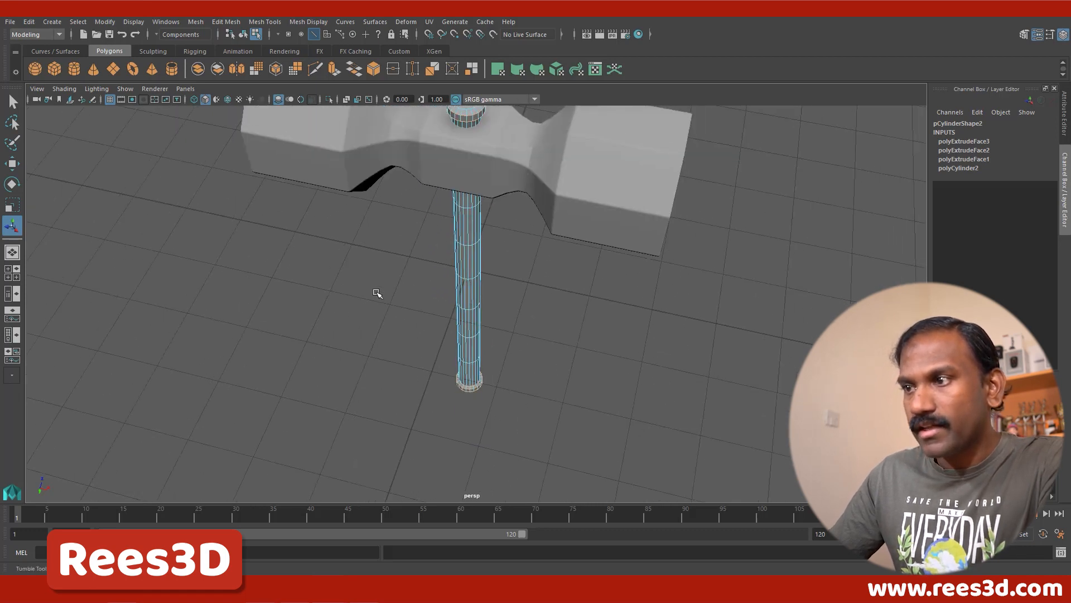
{"action": "left_click_drag", "start_coordinate": [375, 293], "coordinate": [419, 226], "text": "alt"}
{"action": "middle_click_drag", "start_coordinate": [420, 226], "coordinate": [425, 281], "text": "alt"}
{"action": "left_click_drag", "start_coordinate": [426, 281], "coordinate": [409, 275], "text": "alt"}
{"action": "middle_click_drag", "start_coordinate": [467, 246], "coordinate": [464, 263], "text": "alt"}
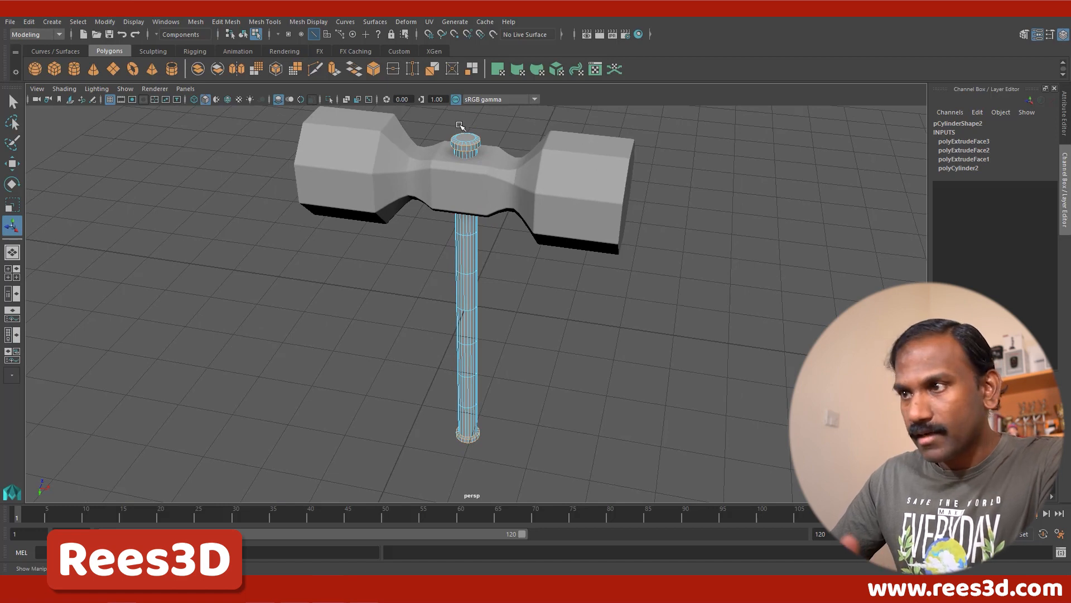
{"action": "right_click_drag", "start_coordinate": [484, 144], "coordinate": [544, 144], "text": "shift"}
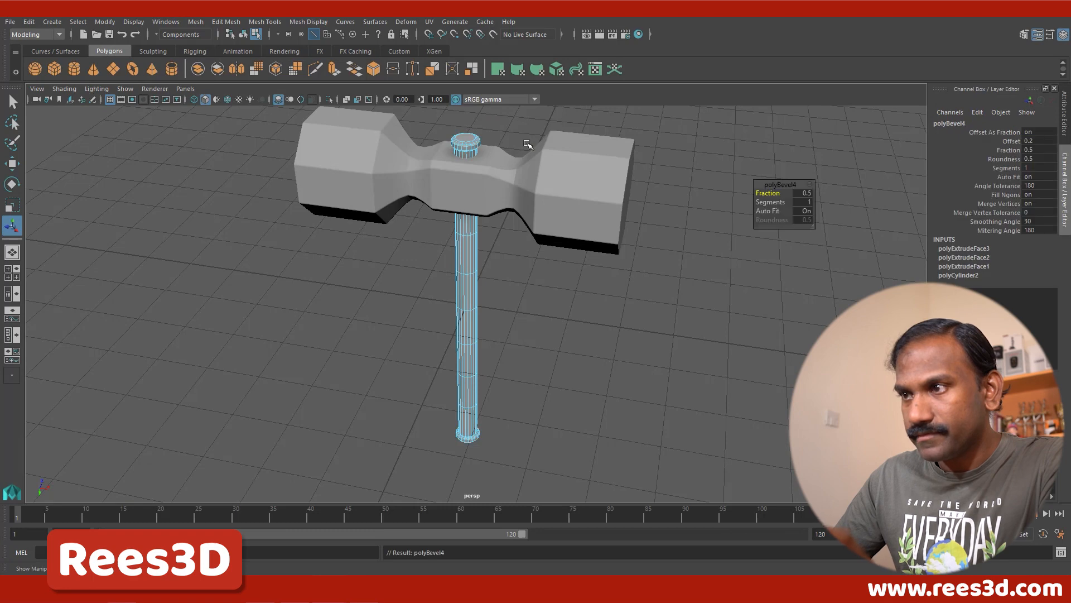
Step: Set the knob bevel's Fraction to 0.2 and its Segments to 2, checking the upper knob close up
{"action": "key", "text": "f"}
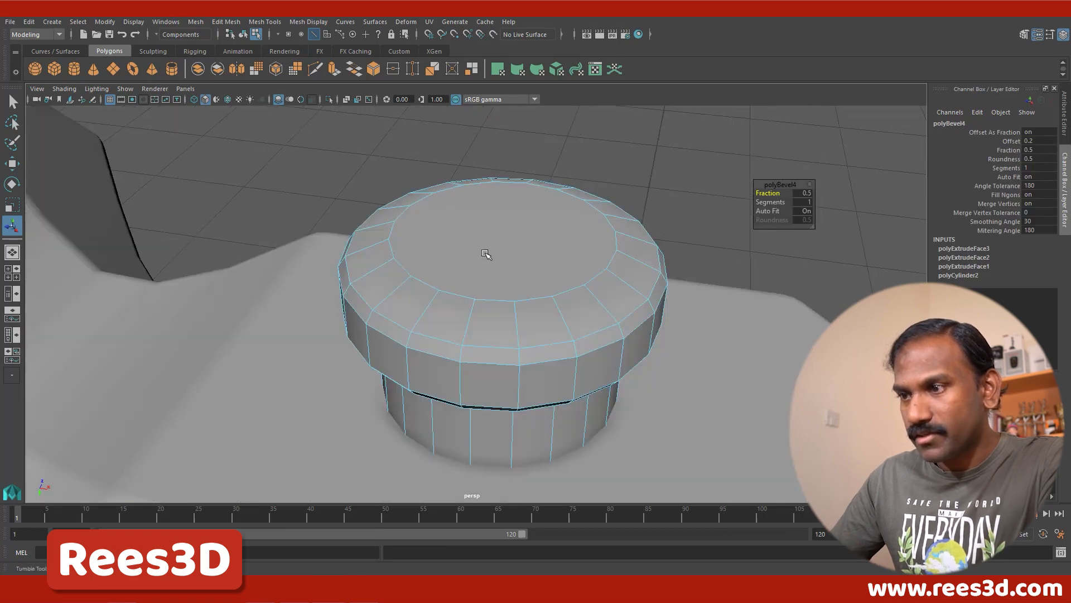
{"action": "left_click_drag", "start_coordinate": [485, 256], "coordinate": [486, 223], "text": "alt"}
{"action": "middle_click_drag", "start_coordinate": [523, 231], "coordinate": [506, 261], "text": "alt"}
{"action": "mouse_move", "coordinate": [778, 194]}
{"action": "left_mouse_down"}
{"action": "mouse_move", "coordinate": [789, 195]}
{"action": "mouse_move", "coordinate": [775, 194]}
{"action": "left_mouse_up"}
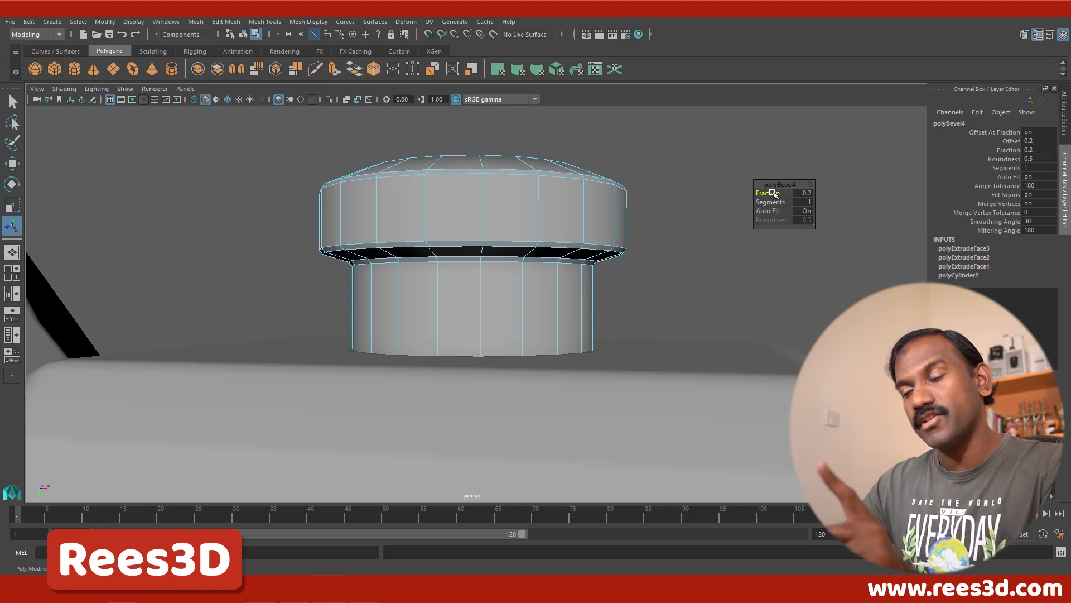
{"action": "left_click_drag", "start_coordinate": [775, 205], "coordinate": [777, 208]}
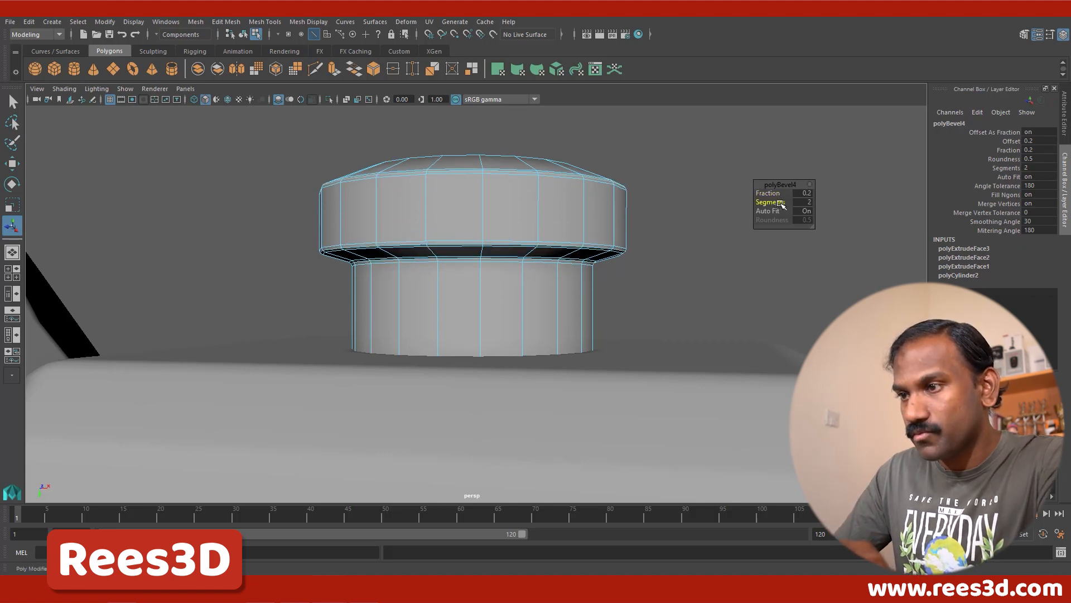
Step: Select the beveled handle as an object, turn on its smooth preview, and clear the selection
{"action": "left_click_drag", "start_coordinate": [547, 263], "coordinate": [480, 279], "text": "alt"}
{"action": "right_click_drag", "start_coordinate": [480, 279], "coordinate": [139, 285], "text": "alt"}
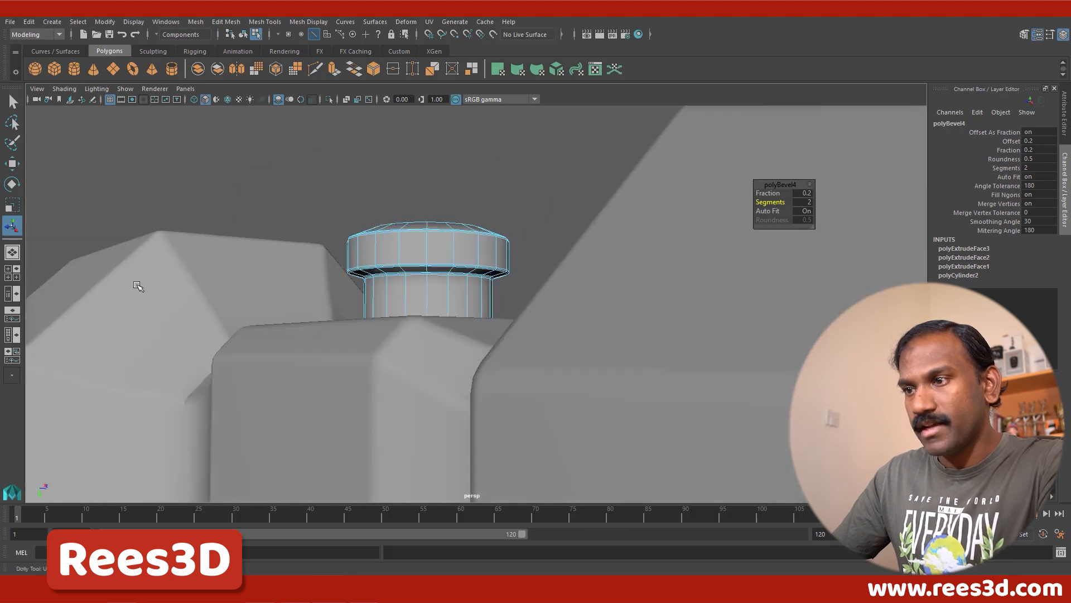
{"action": "left_click_drag", "start_coordinate": [313, 330], "coordinate": [352, 342], "text": "alt"}
{"action": "right_click_drag", "start_coordinate": [351, 342], "coordinate": [328, 351], "text": "alt"}
{"action": "left_click_drag", "start_coordinate": [414, 355], "coordinate": [459, 297], "text": "alt"}
{"action": "right_click_drag", "start_coordinate": [459, 297], "coordinate": [447, 332]}
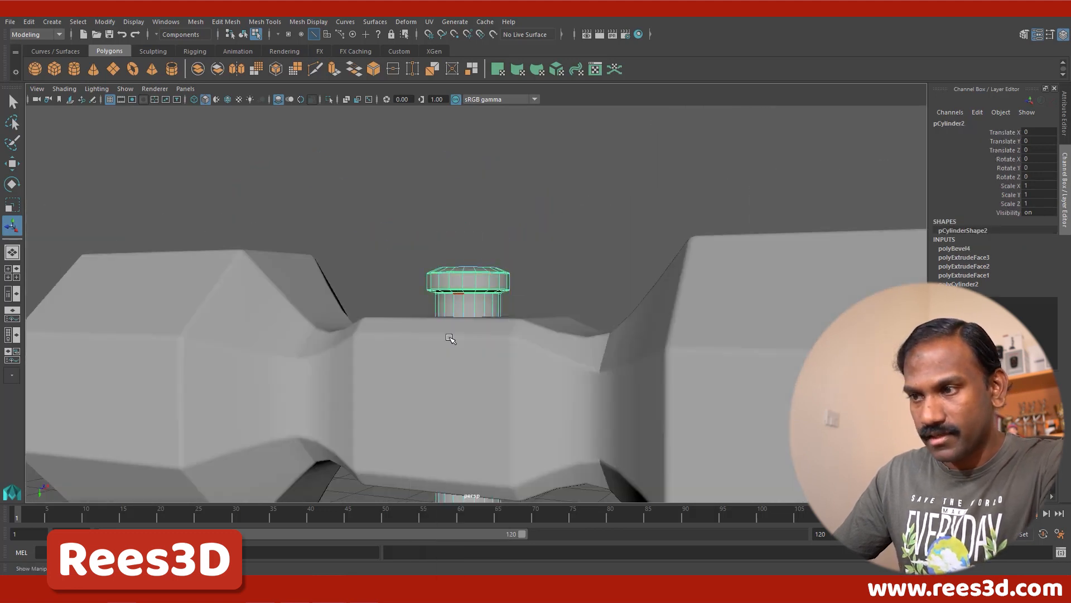
{"action": "left_click", "coordinate": [594, 248]}
Step: Examine the smoothed handle and its knobs against the hammer head from several angles
{"action": "right_click_drag", "start_coordinate": [605, 370], "coordinate": [426, 383], "text": "alt"}
{"action": "left_click_drag", "start_coordinate": [426, 382], "coordinate": [626, 378], "text": "alt"}
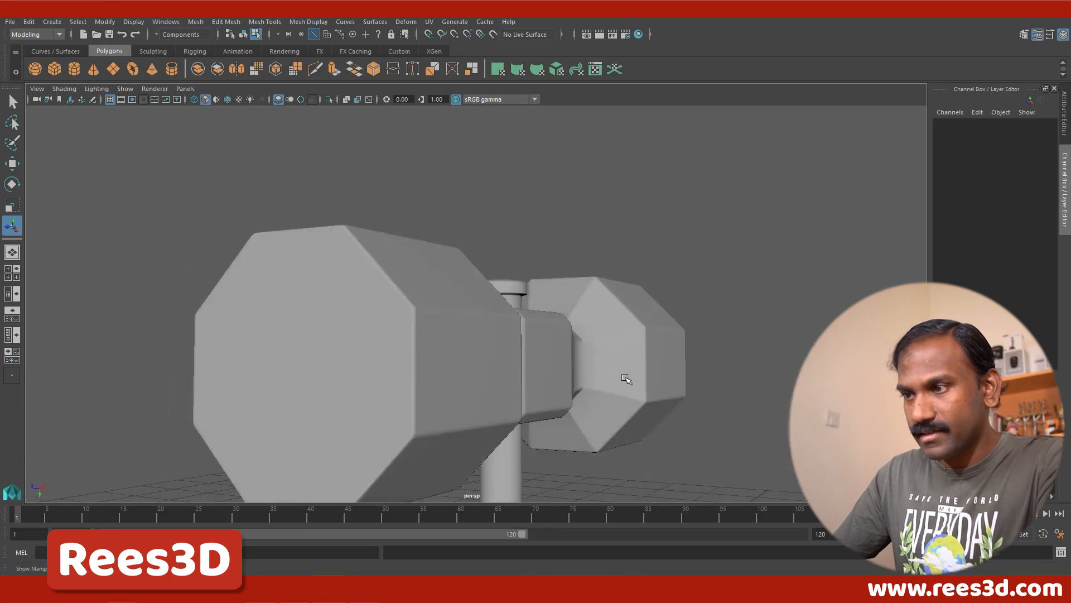
{"action": "right_click_drag", "start_coordinate": [626, 378], "coordinate": [461, 445], "text": "alt"}
{"action": "middle_click_drag", "start_coordinate": [461, 445], "coordinate": [477, 318], "text": "alt"}
{"action": "left_click_drag", "start_coordinate": [487, 433], "coordinate": [522, 358], "text": "alt"}
{"action": "right_click_drag", "start_coordinate": [474, 255], "coordinate": [450, 312]}
{"action": "left_click_drag", "start_coordinate": [490, 215], "coordinate": [509, 240], "text": "alt"}
Step: Select the hammer head as an object, raise it slightly along the handle toward the upper knob, and deselect it
{"action": "key", "text": "w"}
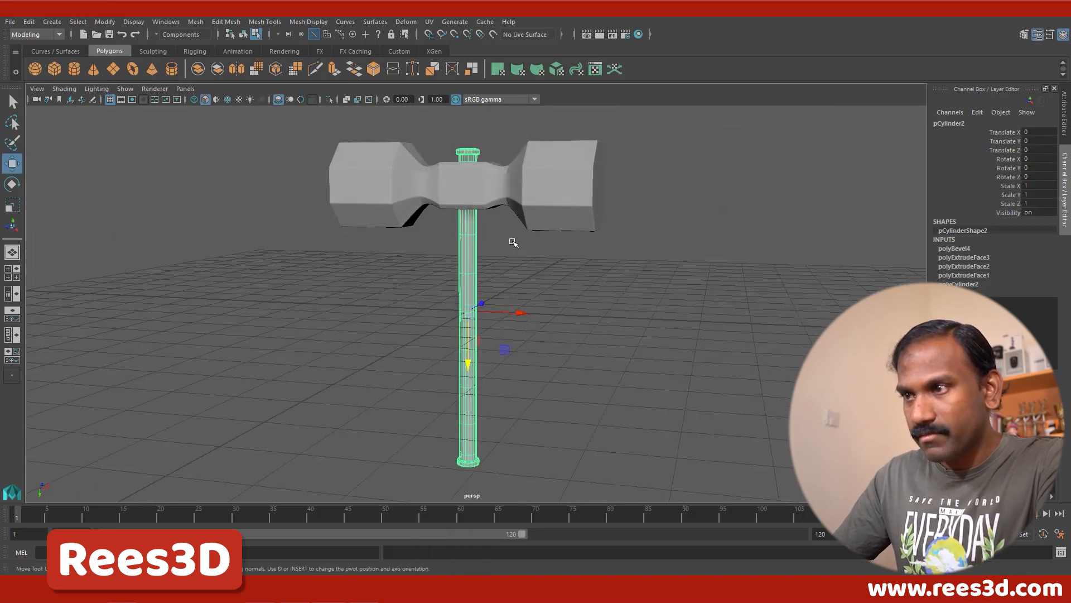
{"action": "left_click", "coordinate": [498, 178]}
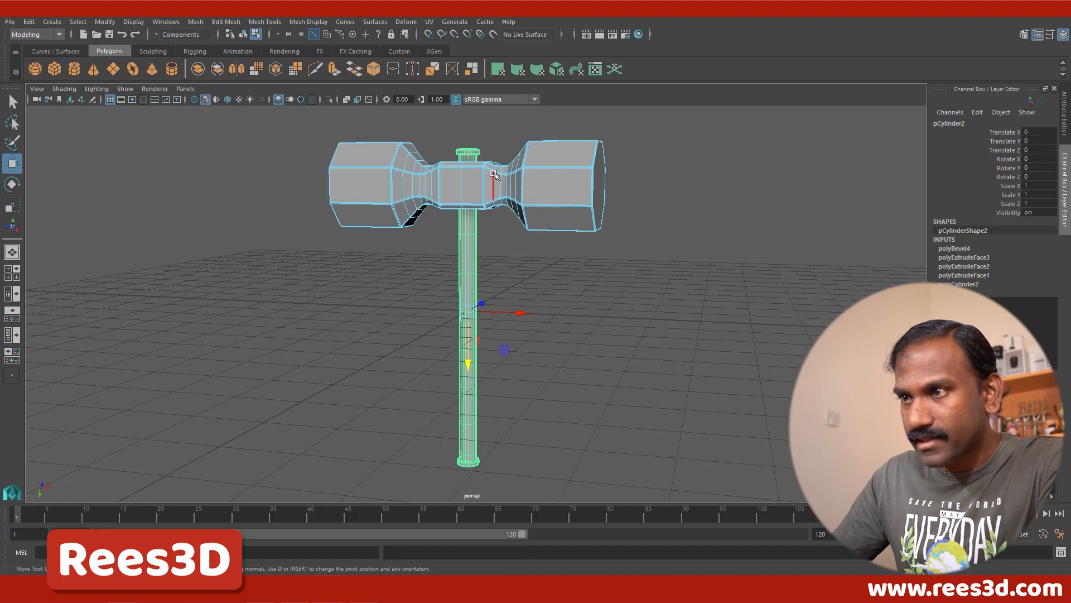
{"action": "left_click", "coordinate": [243, 34]}
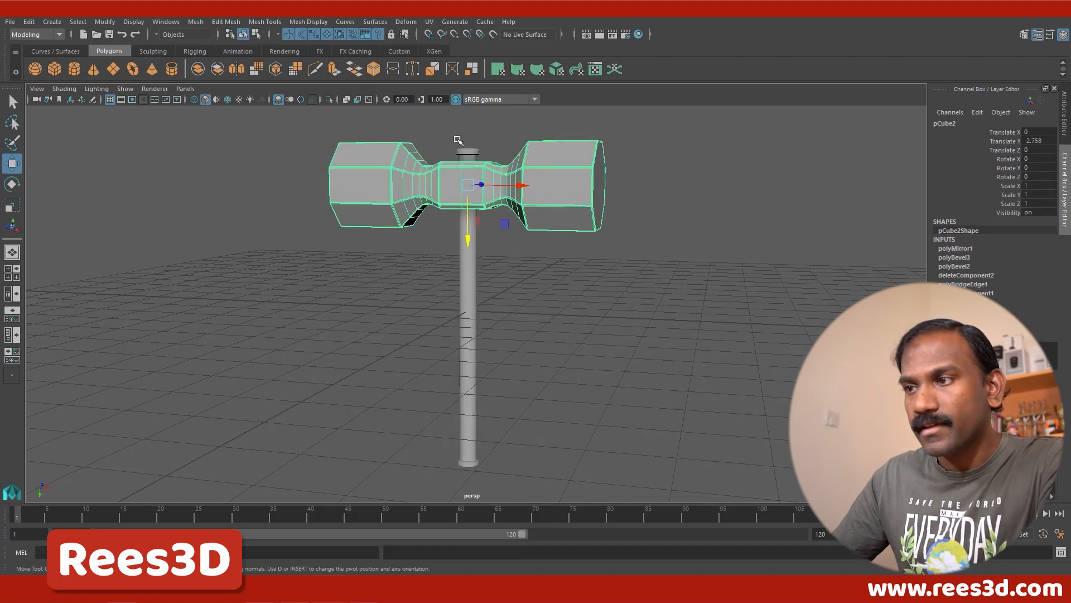
{"action": "left_click_drag", "start_coordinate": [465, 236], "coordinate": [465, 229]}
{"action": "left_click_drag", "start_coordinate": [477, 188], "coordinate": [499, 207], "text": "alt"}
{"action": "left_click", "coordinate": [523, 277]}
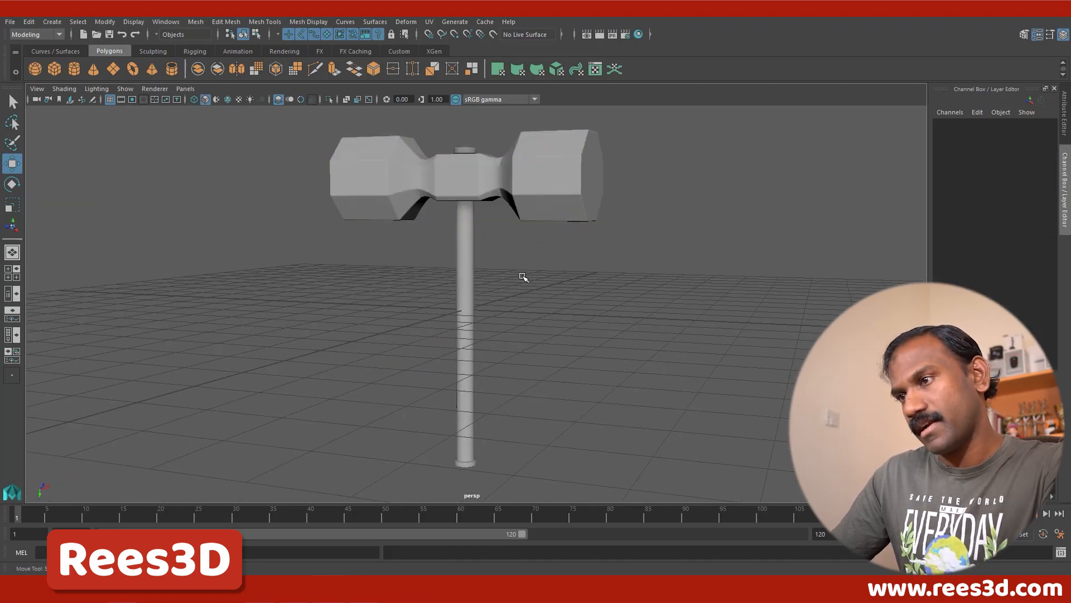
{"action": "left_click_drag", "start_coordinate": [523, 277], "coordinate": [552, 287], "text": "alt"}
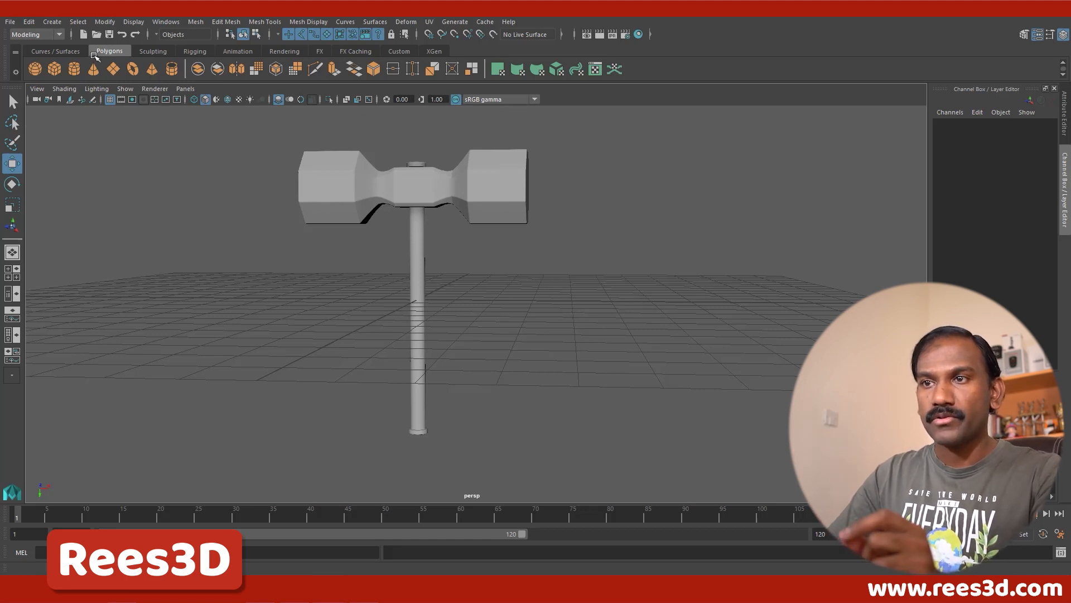
Step: Create a polygon helix around the handle and set its Height to 6.2
{"action": "left_click", "coordinate": [52, 22]}
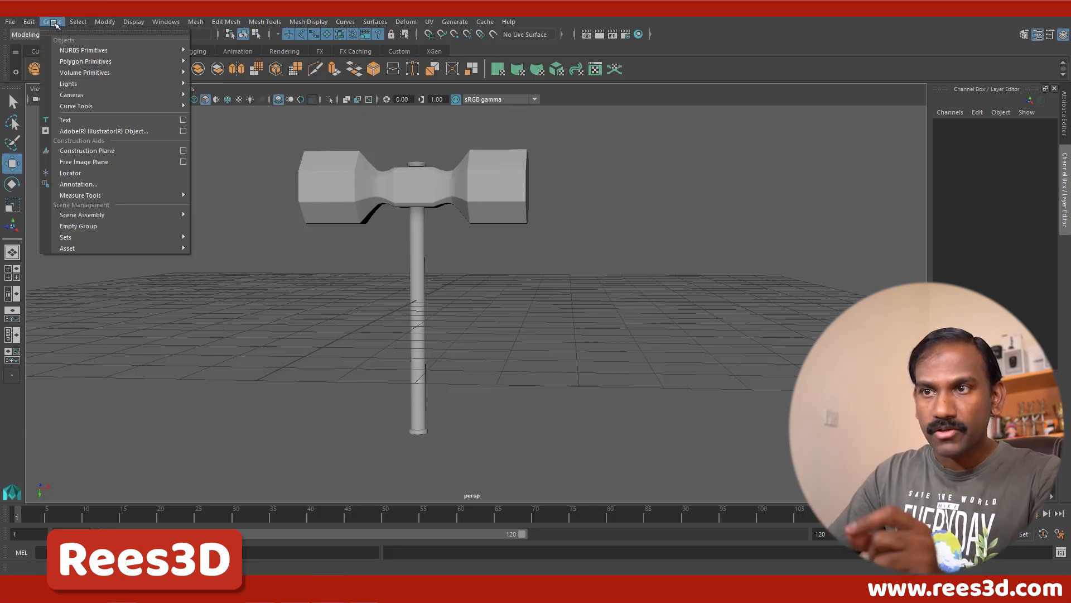
{"action": "mouse_move", "coordinate": [68, 65]}
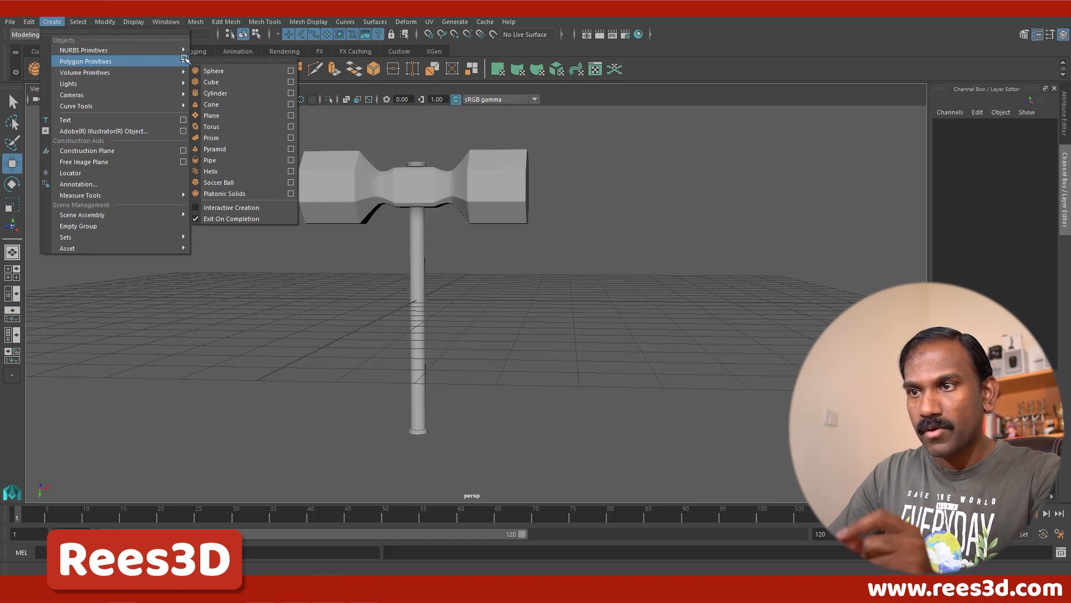
{"action": "left_click", "coordinate": [235, 172]}
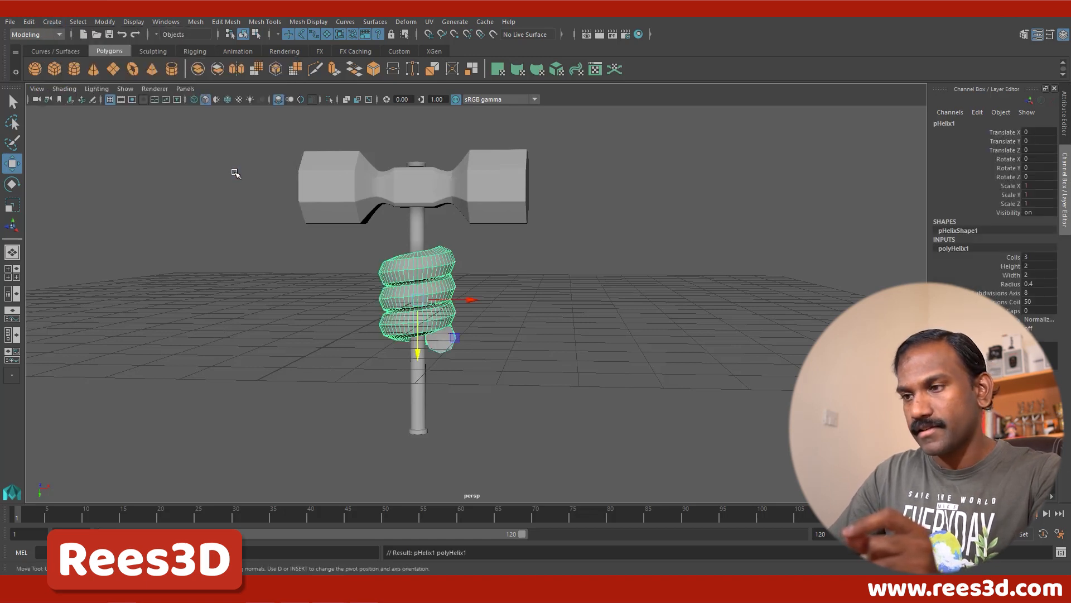
{"action": "left_click_drag", "start_coordinate": [1015, 268], "coordinate": [942, 278]}
{"action": "left_click", "coordinate": [1012, 267]}
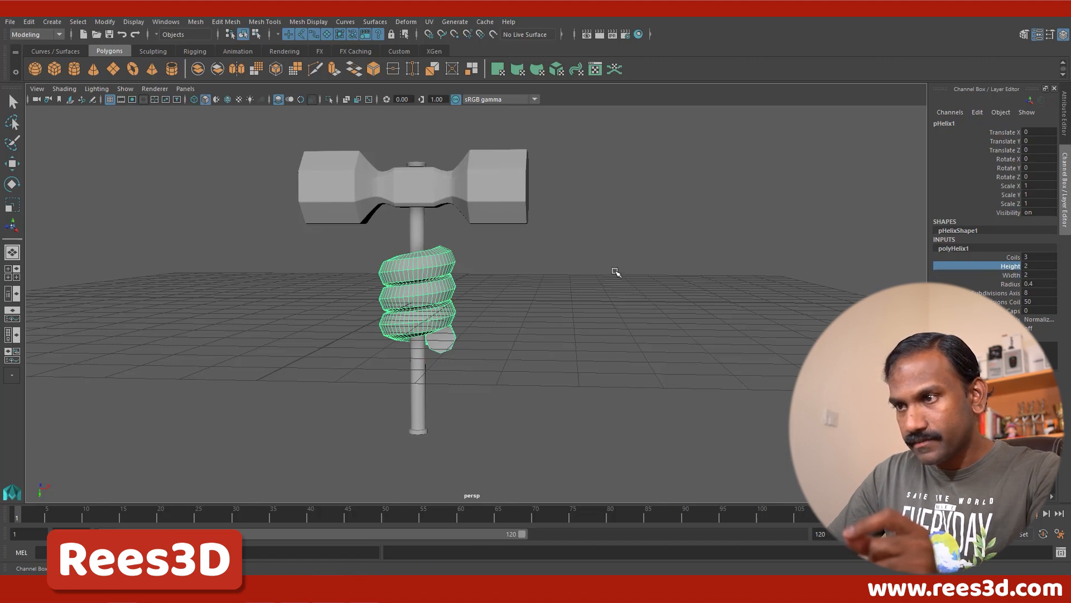
{"action": "middle_click_drag", "start_coordinate": [614, 271], "coordinate": [639, 276]}
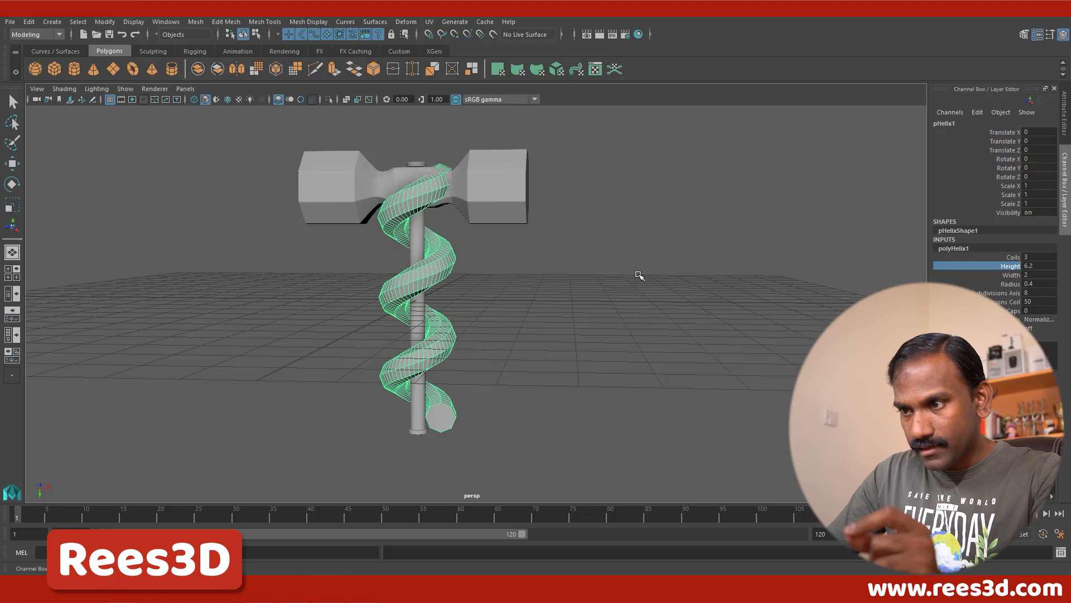
Step: Reduce the helix's Width to 1.4 and its Radius to 0.01
{"action": "left_click", "coordinate": [1025, 275]}
{"action": "mouse_move", "coordinate": [768, 277]}
{"action": "middle_mouse_down"}
{"action": "mouse_move", "coordinate": [729, 276]}
{"action": "mouse_move", "coordinate": [763, 282]}
{"action": "middle_mouse_up"}
{"action": "left_click", "coordinate": [1011, 283]}
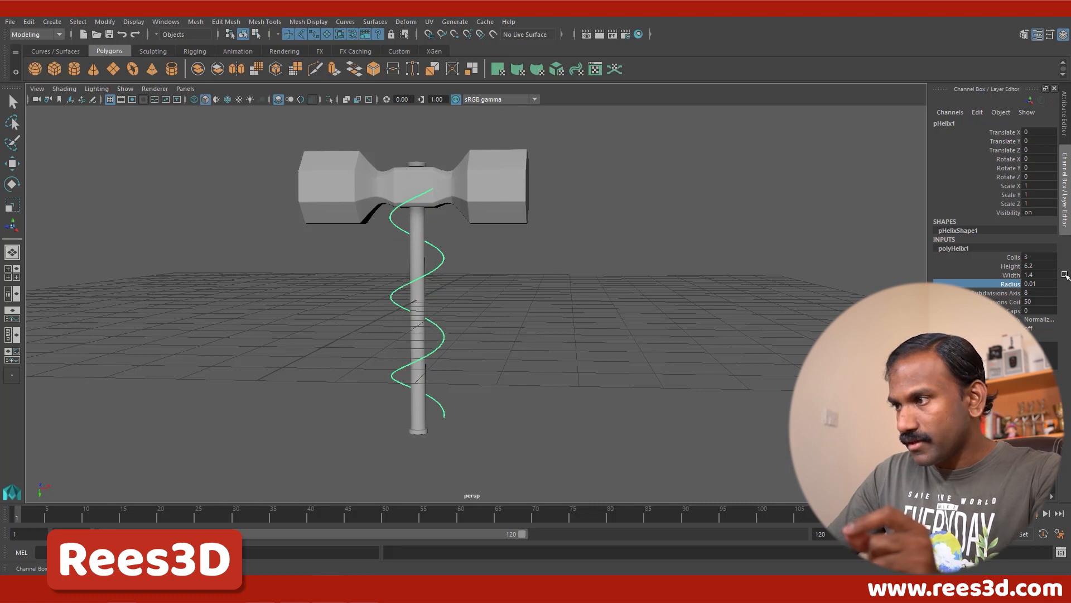
Step: Try helix Radius values of 0.2, 0.1 and 0.5, and settle on 0.05
{"action": "left_click", "coordinate": [1049, 283]}
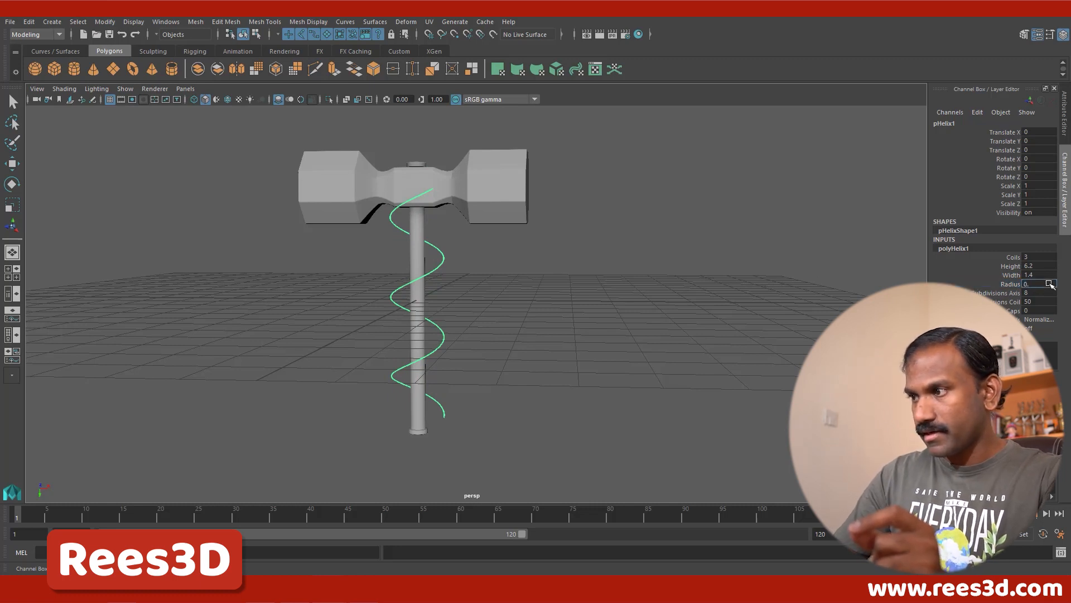
{"action": "type", "text": "0.2"}
{"action": "key", "text": "Return"}
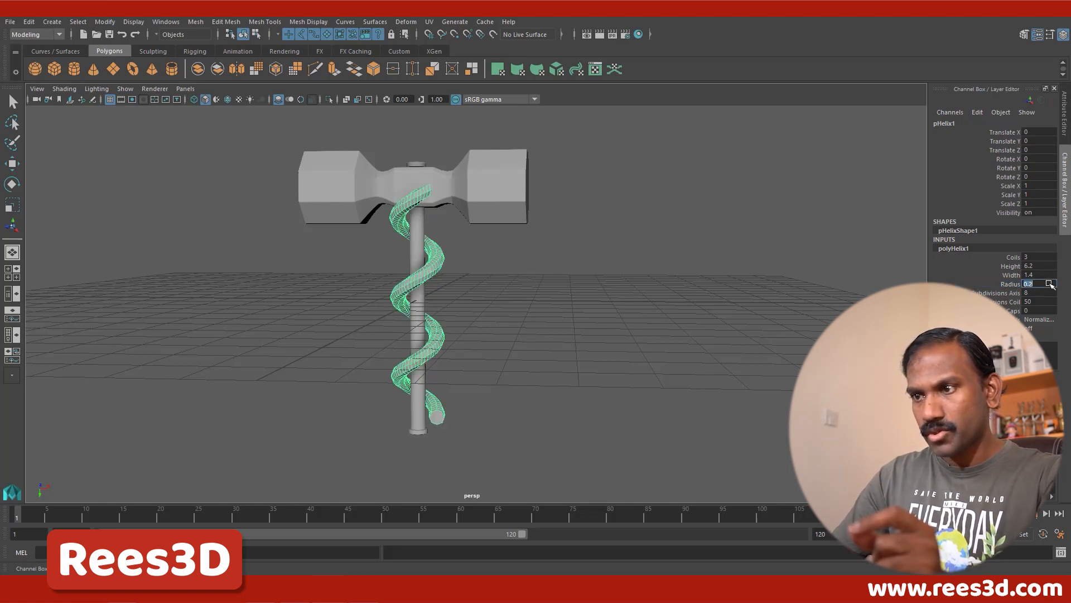
{"action": "type", "text": "0.1"}
{"action": "key", "text": "Return"}
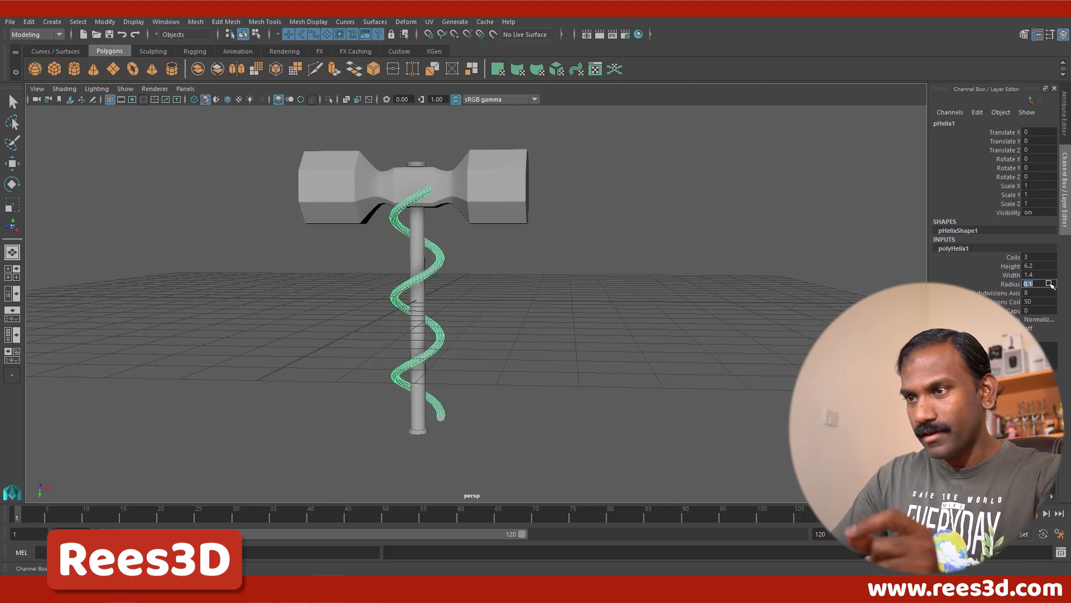
{"action": "type", "text": "0.5"}
{"action": "key", "text": "Return"}
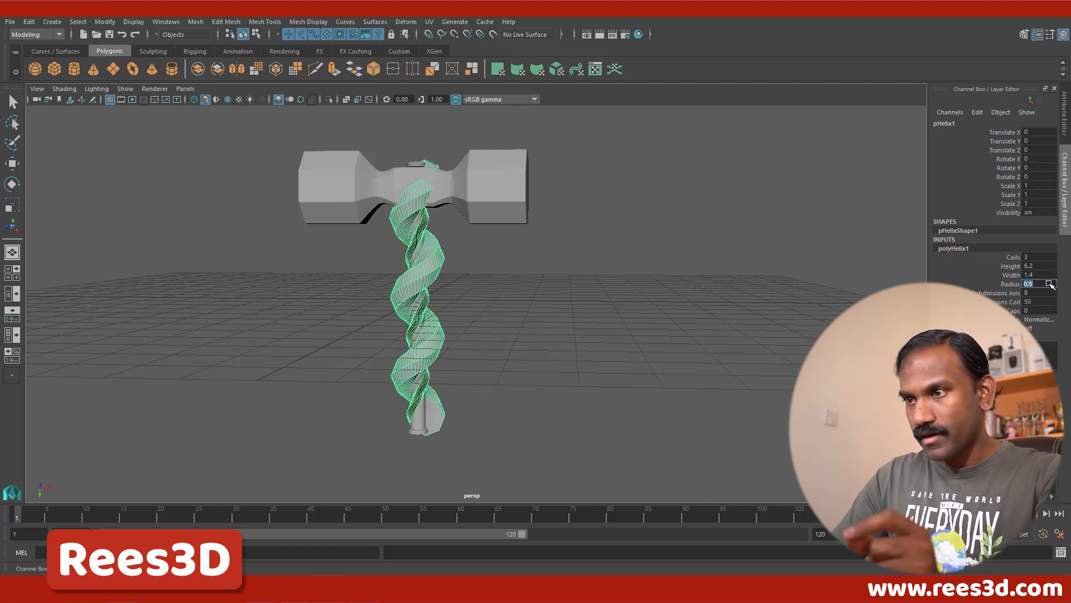
{"action": "type", "text": "0."}
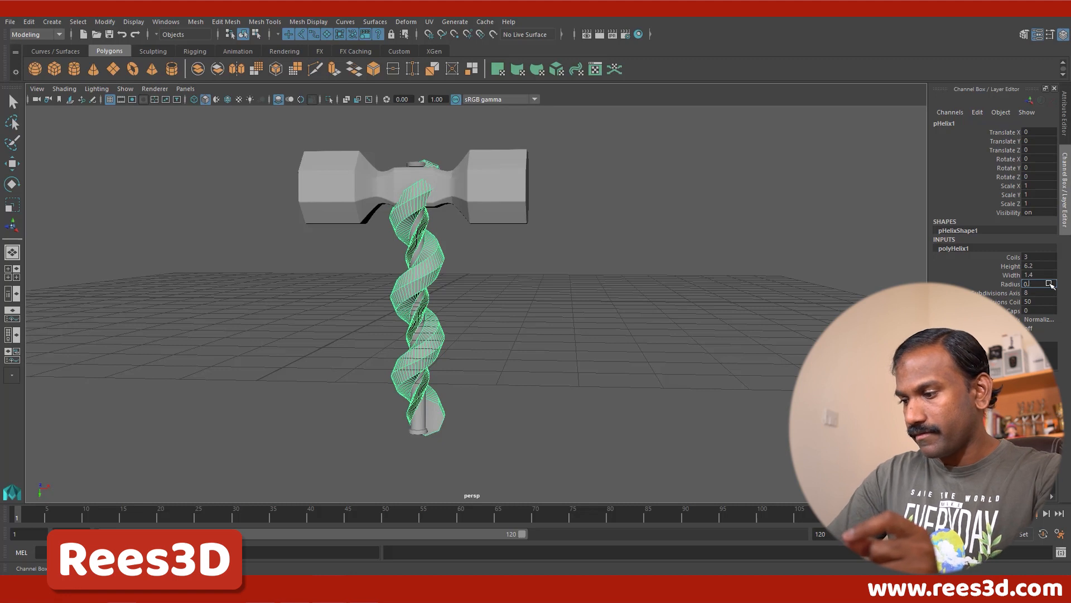
{"action": "type", "text": "05"}
{"action": "key", "text": "Return"}
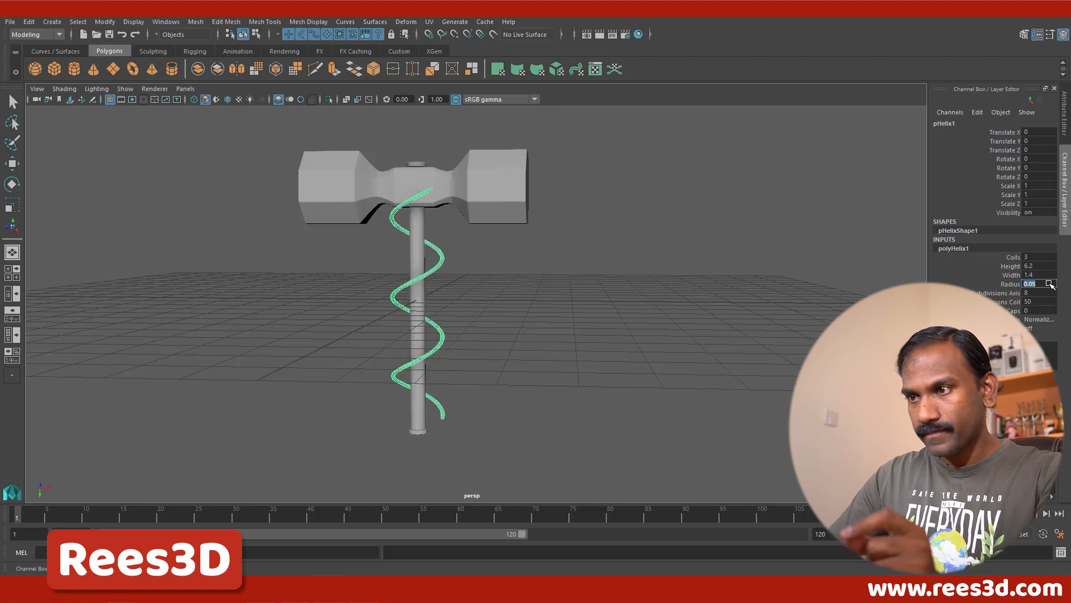
Step: Try helix Width values of 0.1, 0.5 and 0.6, and inspect how closely the coil fits around the handle
{"action": "left_click", "coordinate": [1005, 267]}
{"action": "left_click", "coordinate": [1010, 275]}
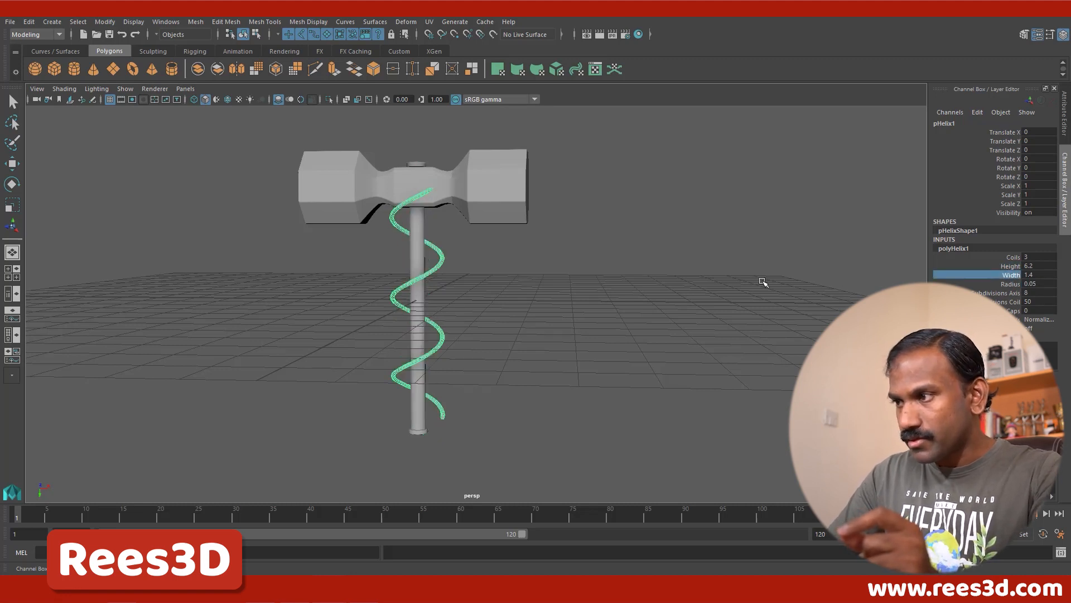
{"action": "double_click", "coordinate": [1037, 275]}
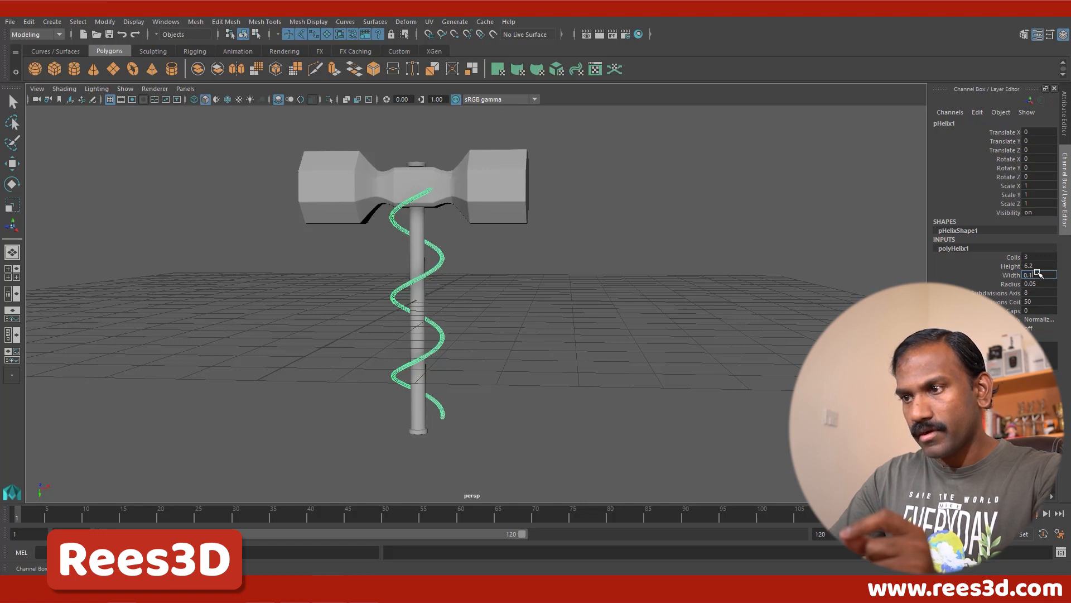
{"action": "key", "text": "Return"}
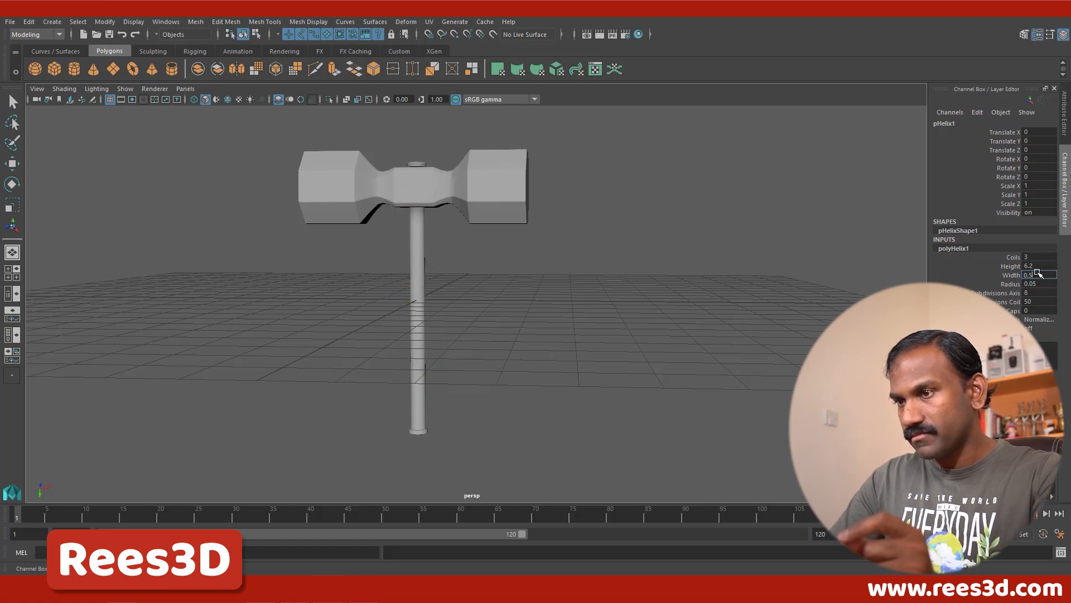
{"action": "type", "text": "0.5"}
{"action": "key", "text": "Return"}
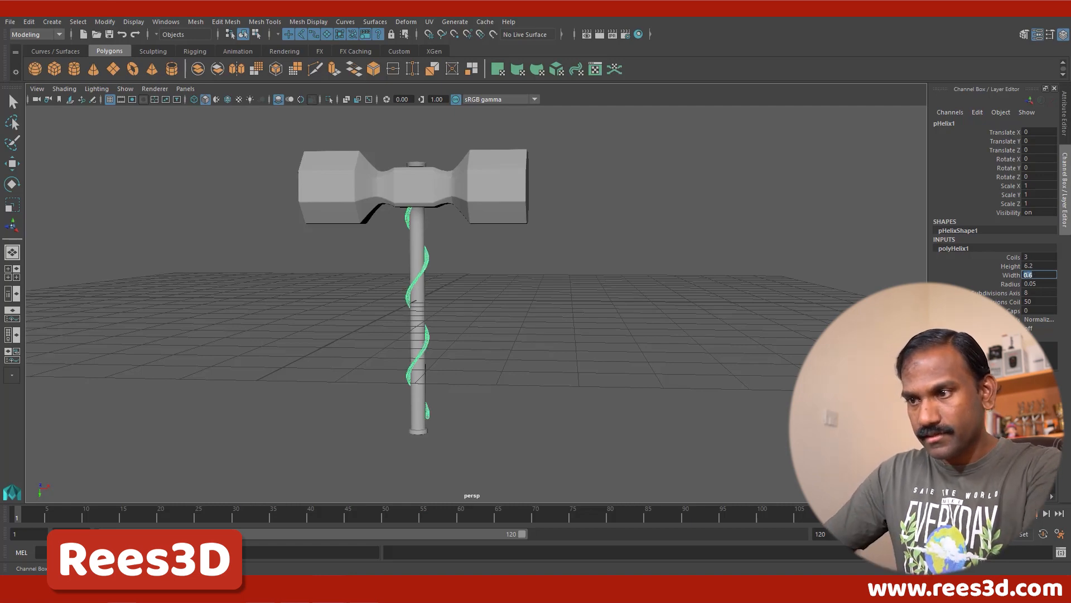
{"action": "scroll", "coordinate": [428, 315], "scroll_direction": "up", "scroll_amount": 4}
{"action": "middle_click_drag", "start_coordinate": [385, 345], "coordinate": [447, 289], "text": "alt"}
{"action": "scroll", "coordinate": [459, 328], "scroll_direction": "up", "scroll_amount": 8}
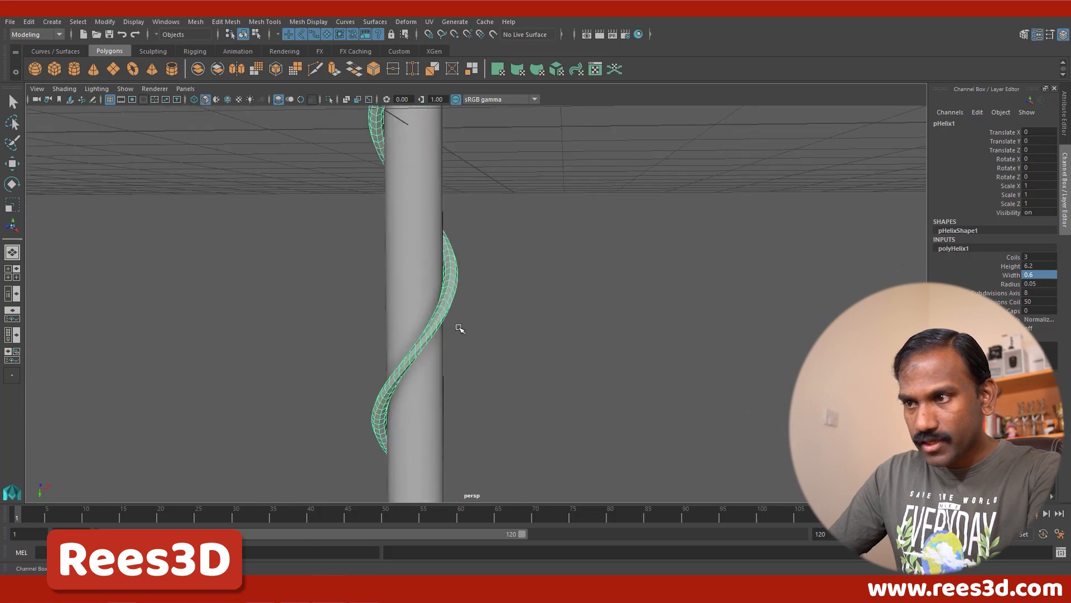
{"action": "left_click_drag", "start_coordinate": [411, 312], "coordinate": [425, 321], "text": "alt"}
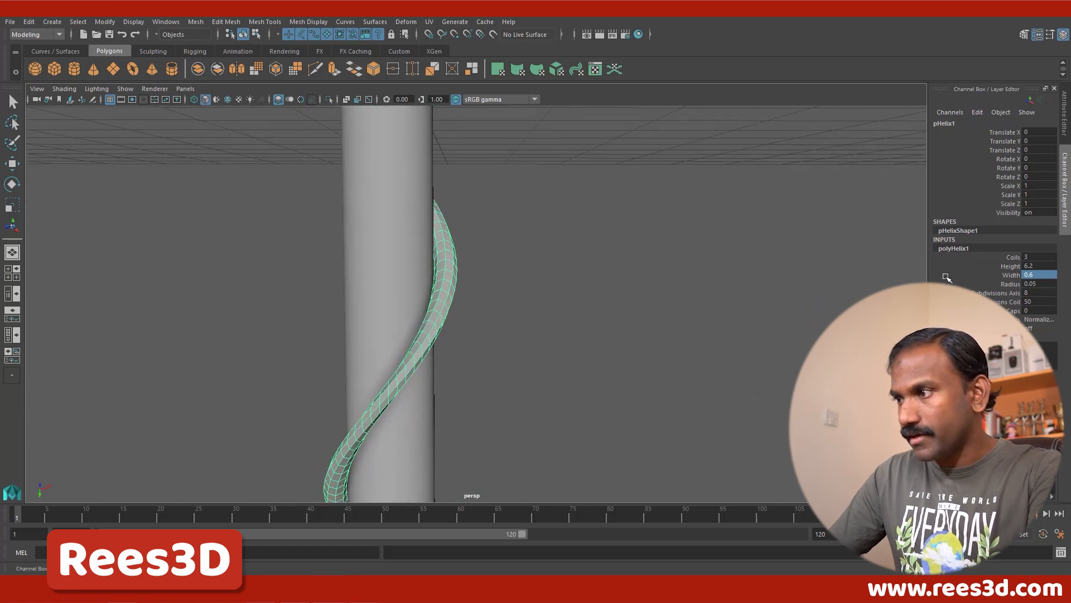
Step: Increase the helix's Coils, trying 5 and 6, and settle on 7
{"action": "right_click_drag", "start_coordinate": [608, 333], "coordinate": [240, 251], "text": "alt"}
{"action": "mouse_move", "coordinate": [444, 260]}
{"action": "left_mouse_down", "text": "alt"}
{"action": "mouse_move", "coordinate": [404, 258]}
{"action": "mouse_move", "coordinate": [437, 245]}
{"action": "left_mouse_up", "text": "alt"}
{"action": "double_click", "coordinate": [1035, 257]}
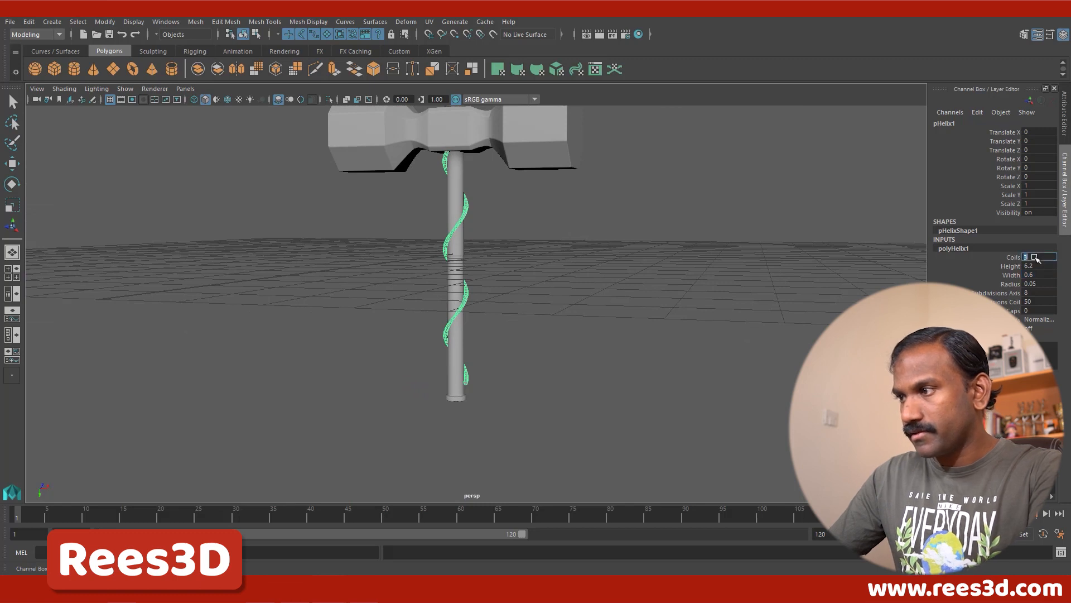
{"action": "type", "text": "5"}
{"action": "key", "text": "Return"}
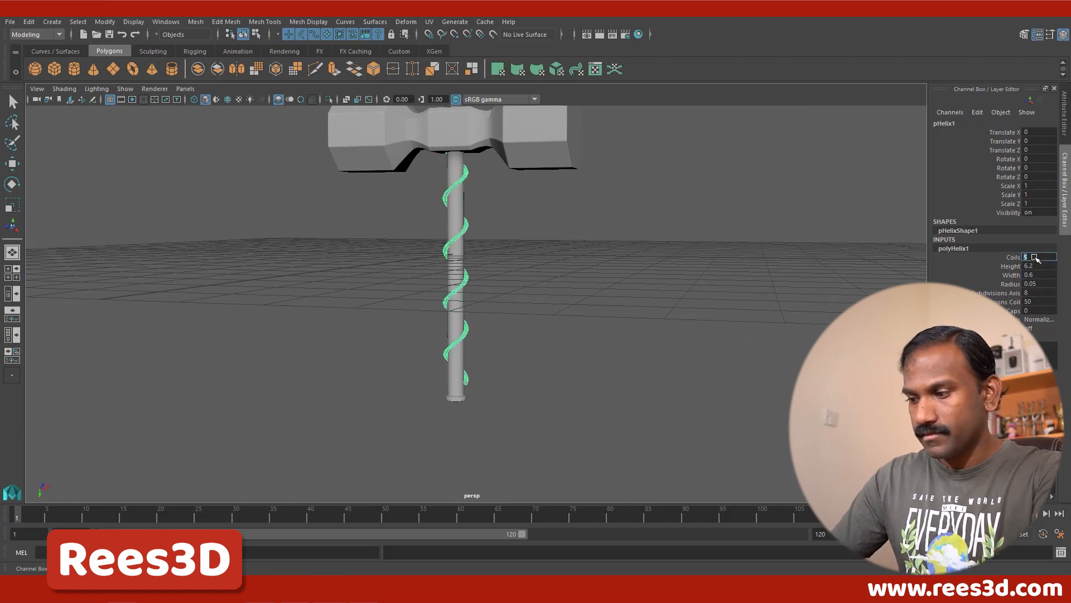
{"action": "type", "text": "6"}
{"action": "key", "text": "Return"}
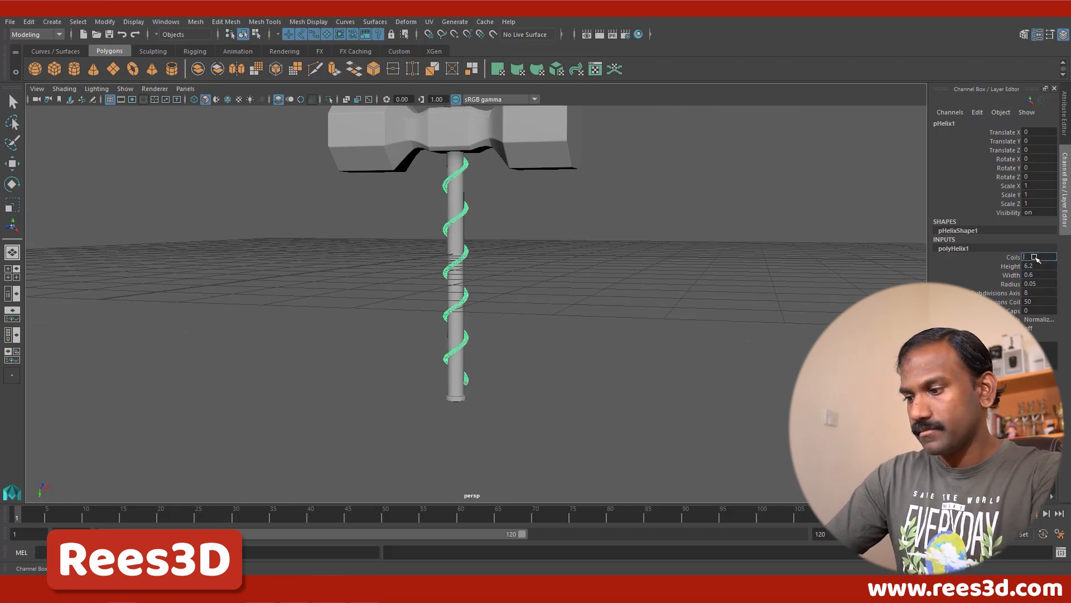
{"action": "key", "text": "Return"}
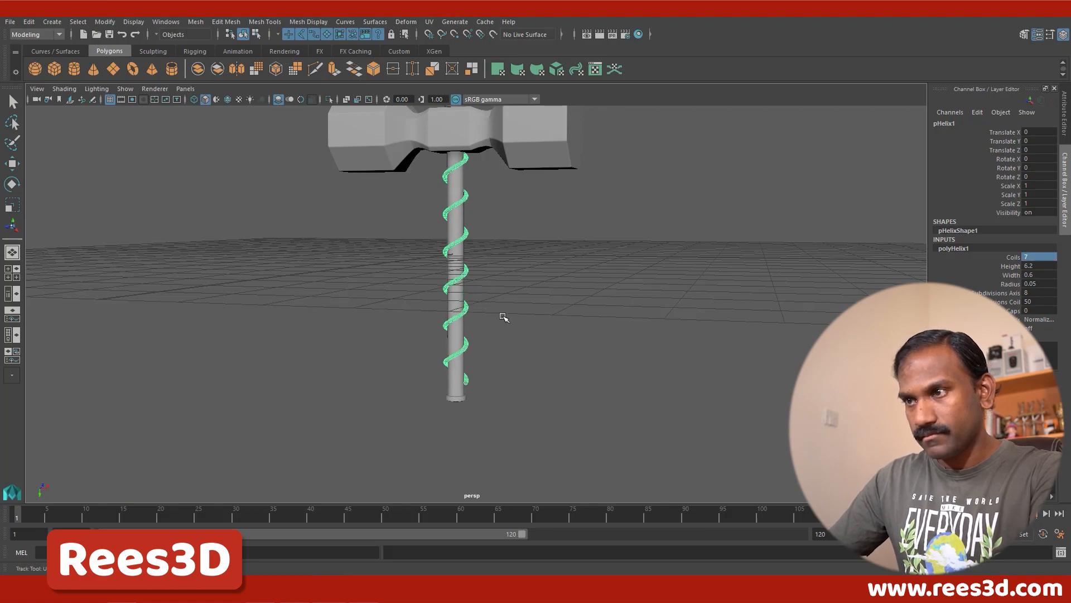
{"action": "left_click_drag", "start_coordinate": [502, 313], "coordinate": [505, 361], "text": "alt"}
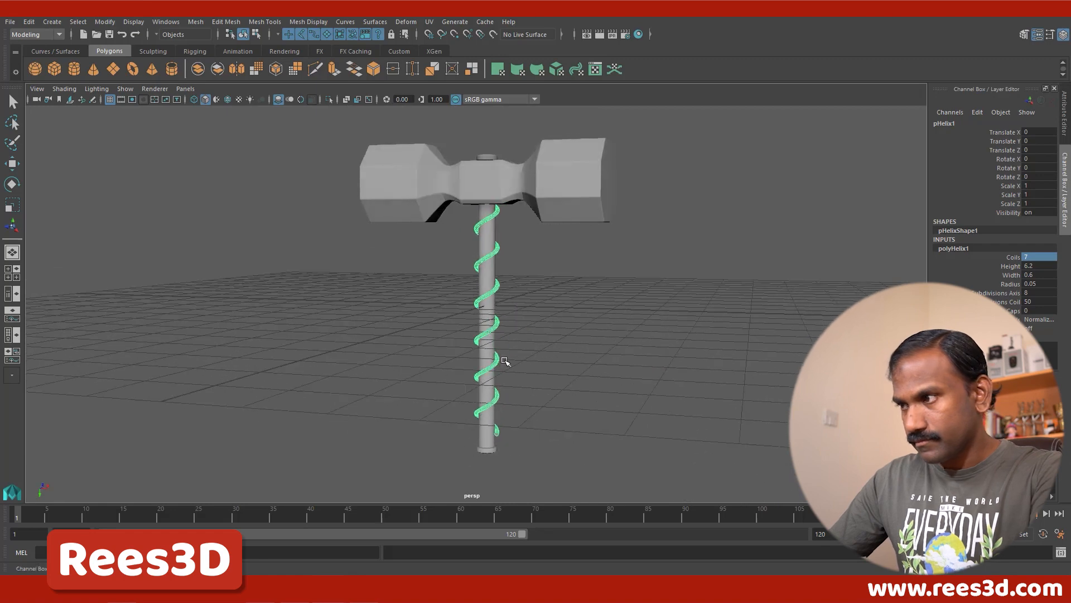
{"action": "middle_click_drag", "start_coordinate": [522, 328], "coordinate": [523, 304], "text": "alt"}
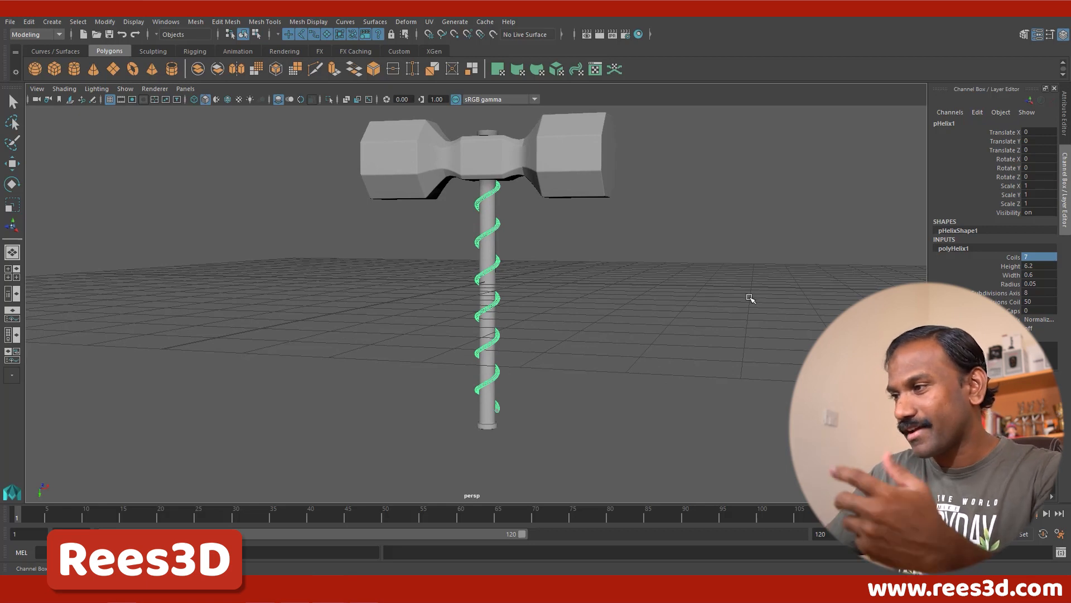
Step: Thin the helix to a Radius of 0.03 and tighten its Width to 0.5 around the handle
{"action": "double_click", "coordinate": [1035, 284]}
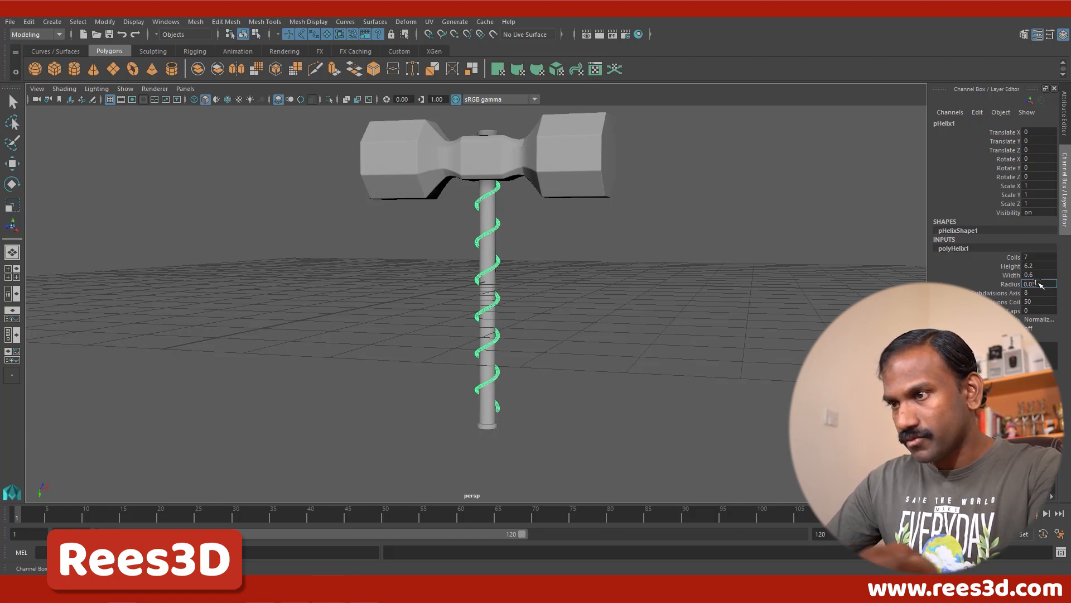
{"action": "double_click", "coordinate": [1035, 284]}
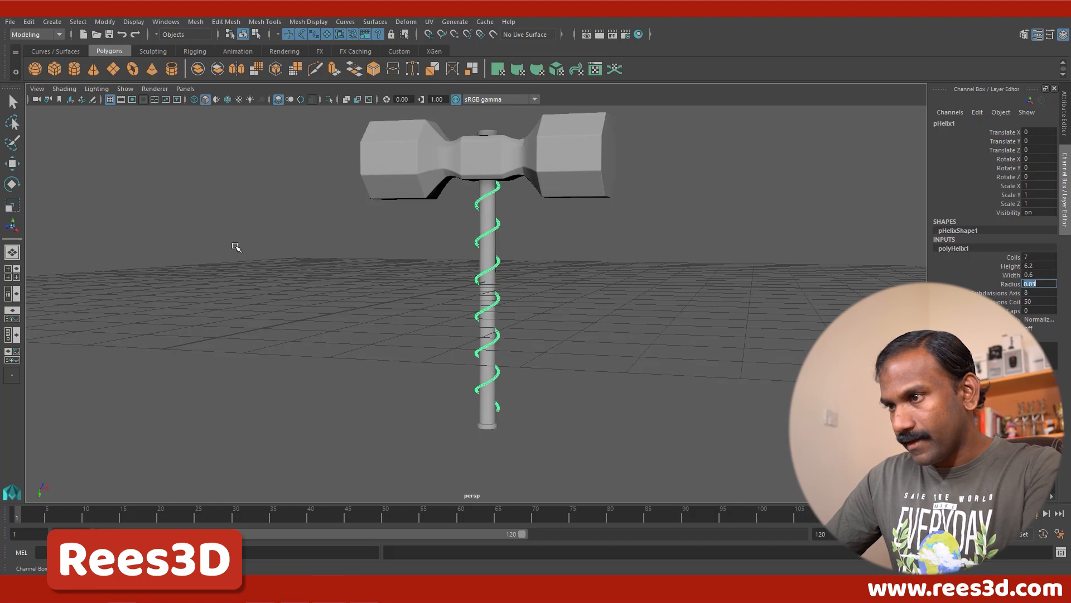
{"action": "type", "text": "0.03"}
{"action": "key", "text": "Return"}
{"action": "scroll", "coordinate": [513, 290], "scroll_direction": "up", "scroll_amount": 5}
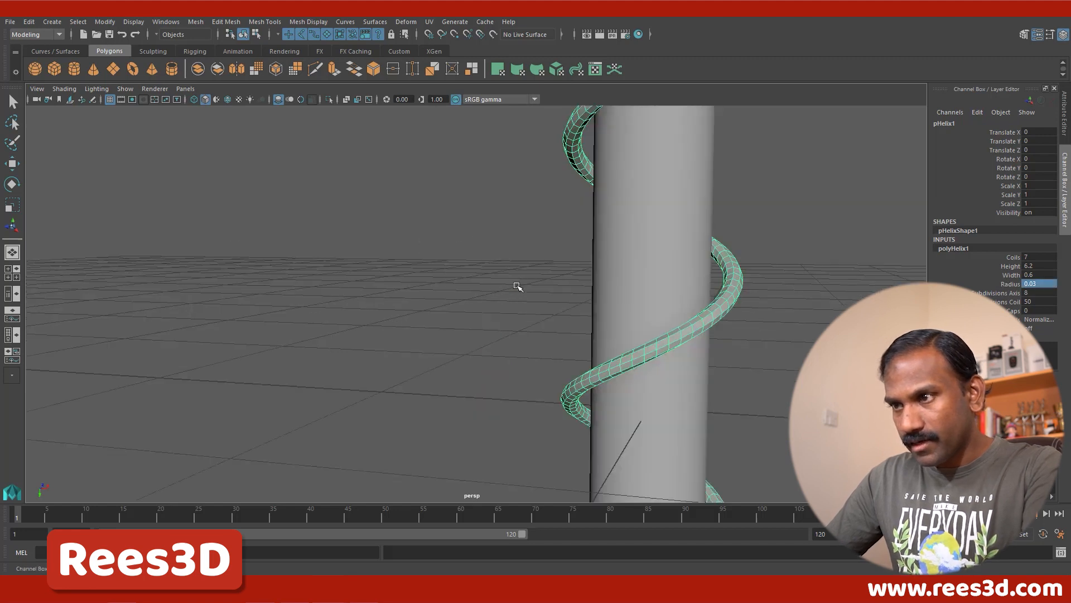
{"action": "double_click", "coordinate": [1032, 276]}
{"action": "type", "text": "0.5"}
{"action": "key", "text": "Return"}
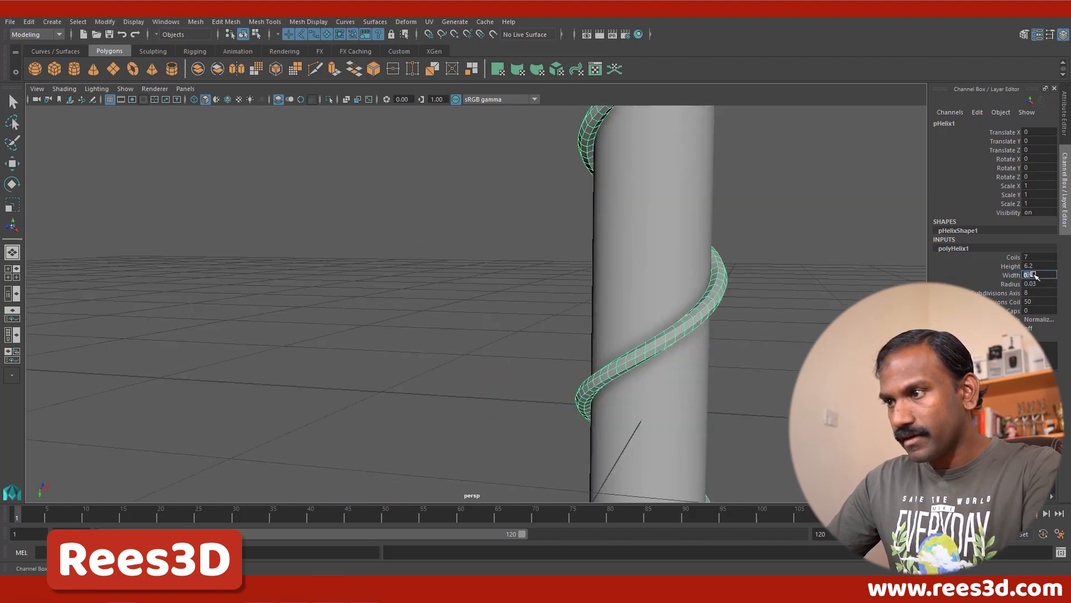
Step: Move the helix down along the handle toward its base, to a Translate Y of about 0.335
{"action": "right_click_drag", "start_coordinate": [758, 315], "coordinate": [479, 323], "text": "alt"}
{"action": "middle_click_drag", "start_coordinate": [492, 352], "coordinate": [494, 281], "text": "alt"}
{"action": "mouse_move", "coordinate": [530, 317]}
{"action": "left_mouse_down", "text": "alt"}
{"action": "mouse_move", "coordinate": [532, 274]}
{"action": "mouse_move", "coordinate": [511, 297]}
{"action": "mouse_move", "coordinate": [512, 316]}
{"action": "left_mouse_up", "text": "alt"}
{"action": "key", "text": "w"}
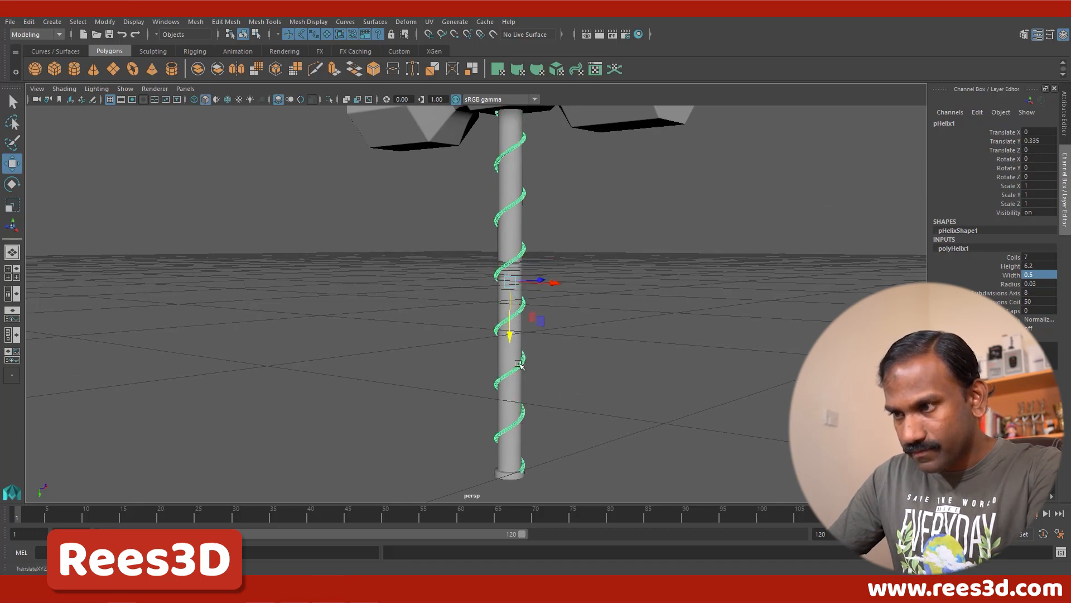
{"action": "left_click_drag", "start_coordinate": [519, 365], "coordinate": [517, 397], "text": "alt"}
Step: Turn on smooth preview for the helix, inspect its fit along the handle from several angles, and deselect it
{"action": "middle_click_drag", "start_coordinate": [519, 477], "coordinate": [528, 387], "text": "alt"}
{"action": "right_click_drag", "start_coordinate": [528, 387], "coordinate": [556, 402], "text": "alt"}
{"action": "left_click_drag", "start_coordinate": [491, 314], "coordinate": [560, 312], "text": "alt"}
{"action": "right_click_drag", "start_coordinate": [355, 321], "coordinate": [312, 251], "text": "alt"}
{"action": "right_click_drag", "start_coordinate": [368, 153], "coordinate": [349, 167], "text": "alt"}
{"action": "middle_click_drag", "start_coordinate": [350, 201], "coordinate": [358, 396], "text": "alt"}
{"action": "right_click_drag", "start_coordinate": [452, 229], "coordinate": [383, 201], "text": "alt"}
{"action": "middle_click_drag", "start_coordinate": [382, 201], "coordinate": [381, 314], "text": "alt"}
{"action": "right_click_drag", "start_coordinate": [466, 279], "coordinate": [442, 282], "text": "alt"}
{"action": "left_click_drag", "start_coordinate": [442, 282], "coordinate": [528, 292], "text": "alt"}
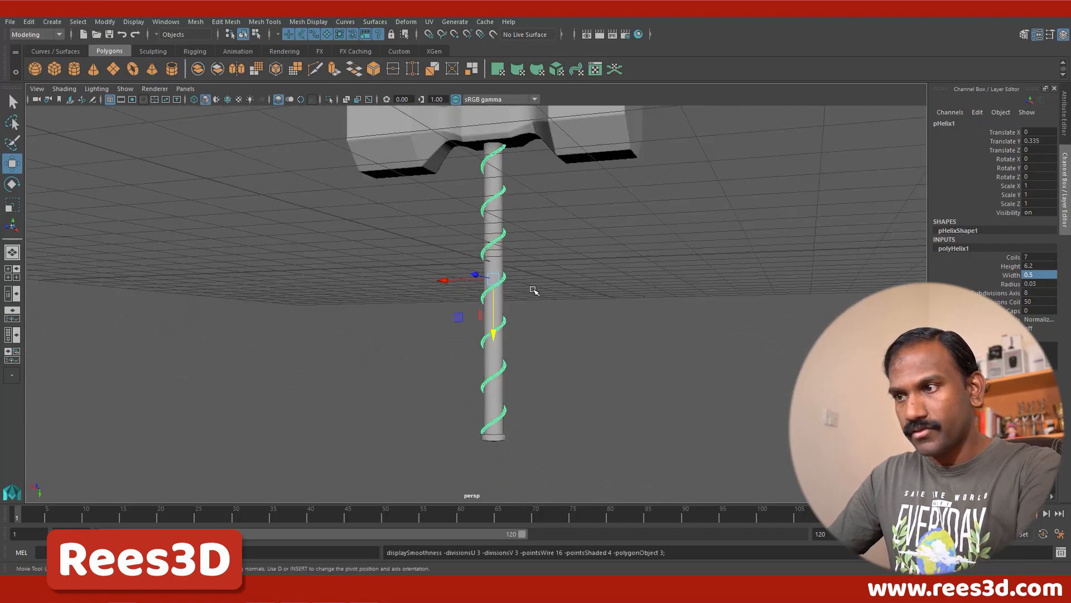
{"action": "left_click", "coordinate": [543, 310]}
{"action": "left_click_drag", "start_coordinate": [521, 364], "coordinate": [488, 276], "text": "alt"}
Step: Select the hammer head, handle and helix together, group them, and rename the group "hamer"
{"action": "left_click_drag", "start_coordinate": [381, 150], "coordinate": [623, 432]}
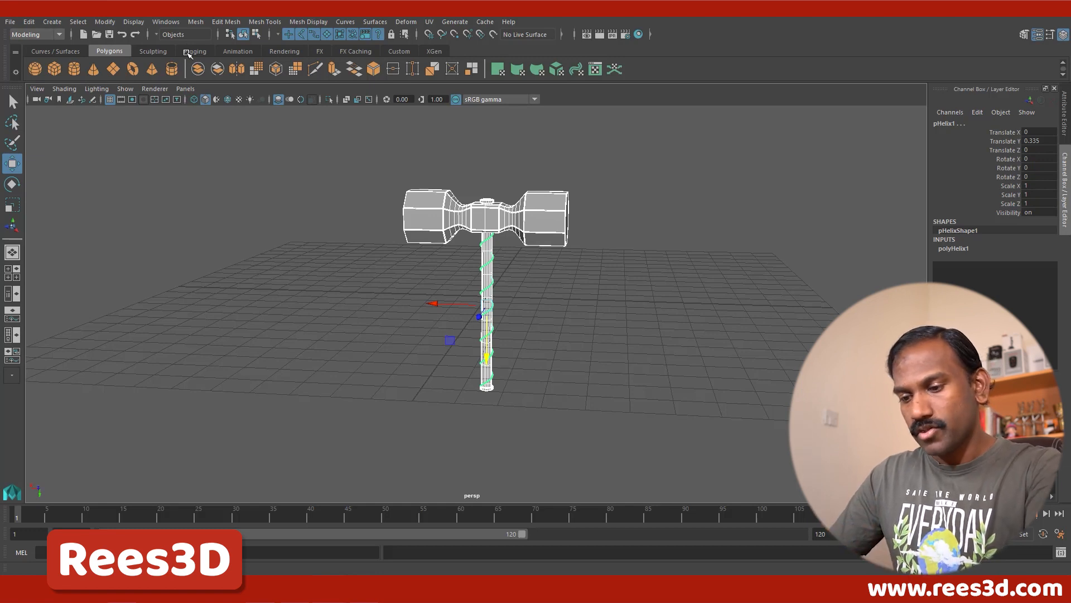
{"action": "key", "text": "ctrl+g"}
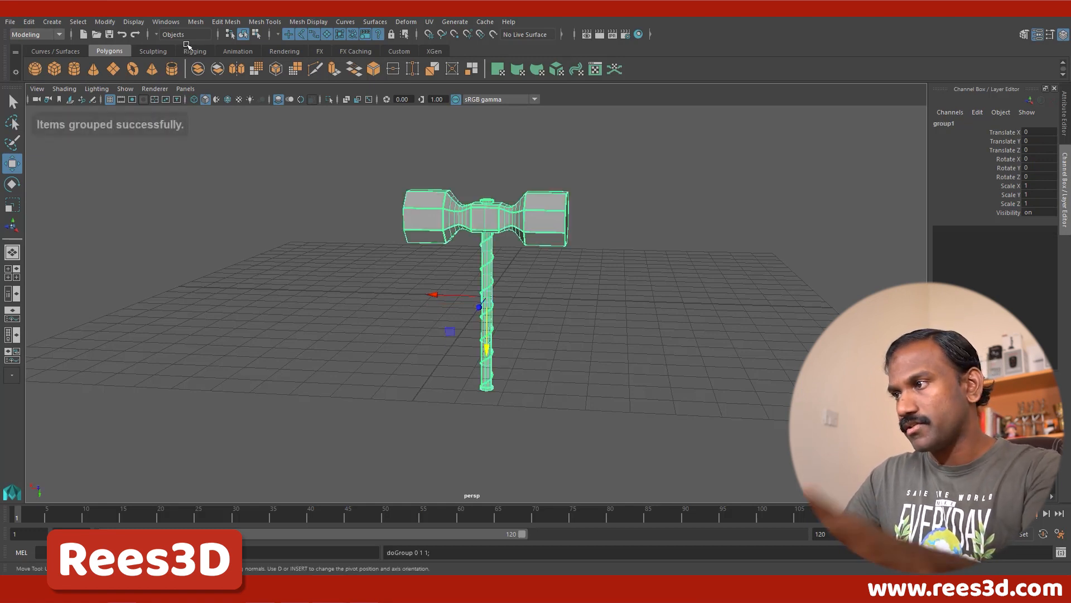
{"action": "double_click", "coordinate": [947, 123]}
{"action": "type", "text": "hamer"}
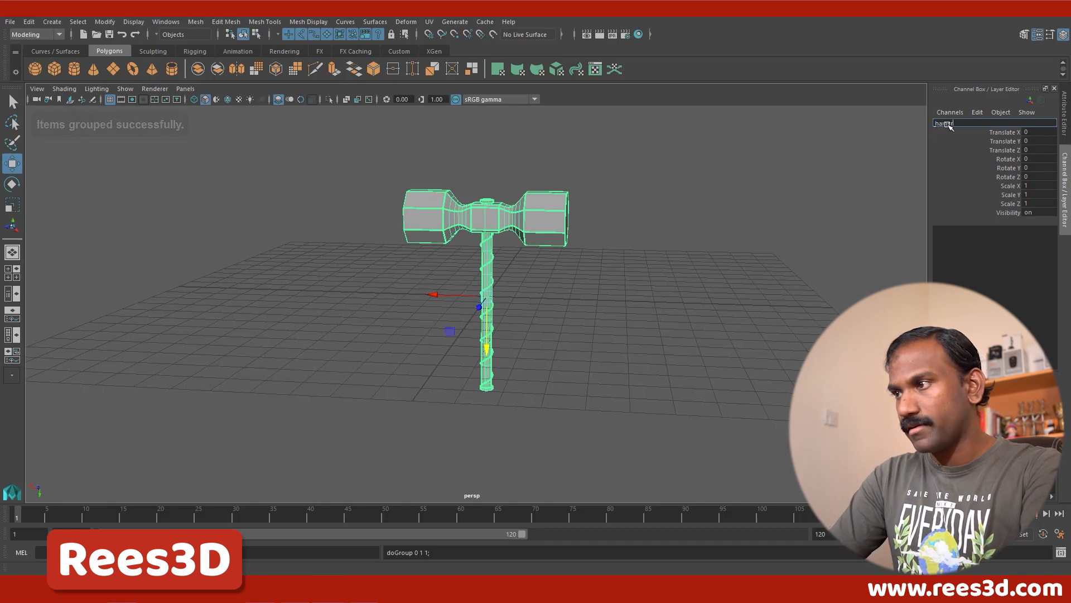
{"action": "key", "text": "Return"}
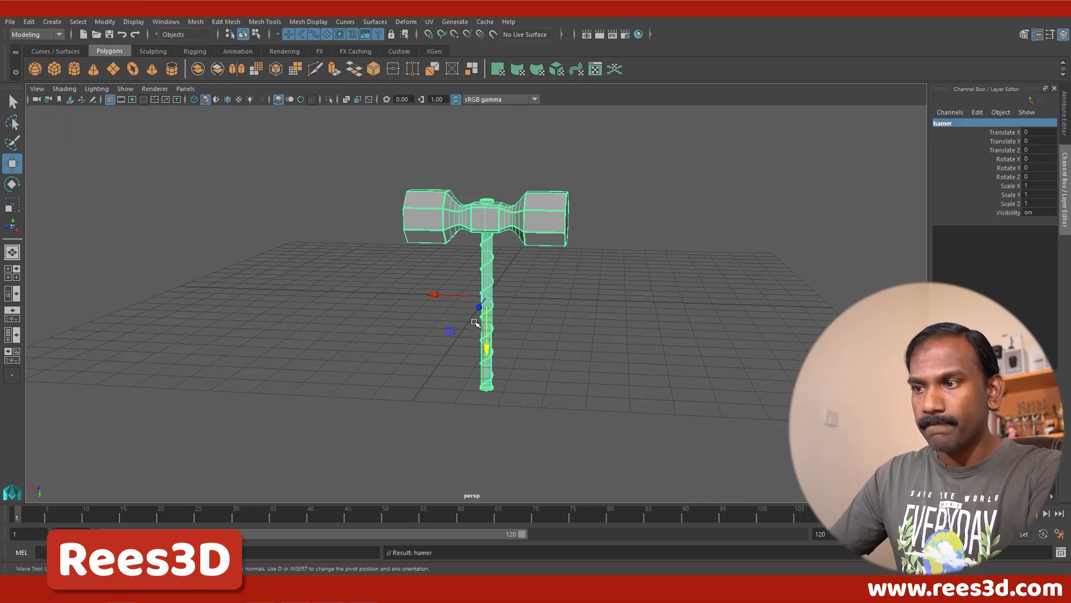
Step: Delete the construction history of all objects in the scene
{"action": "left_click", "coordinate": [29, 22]}
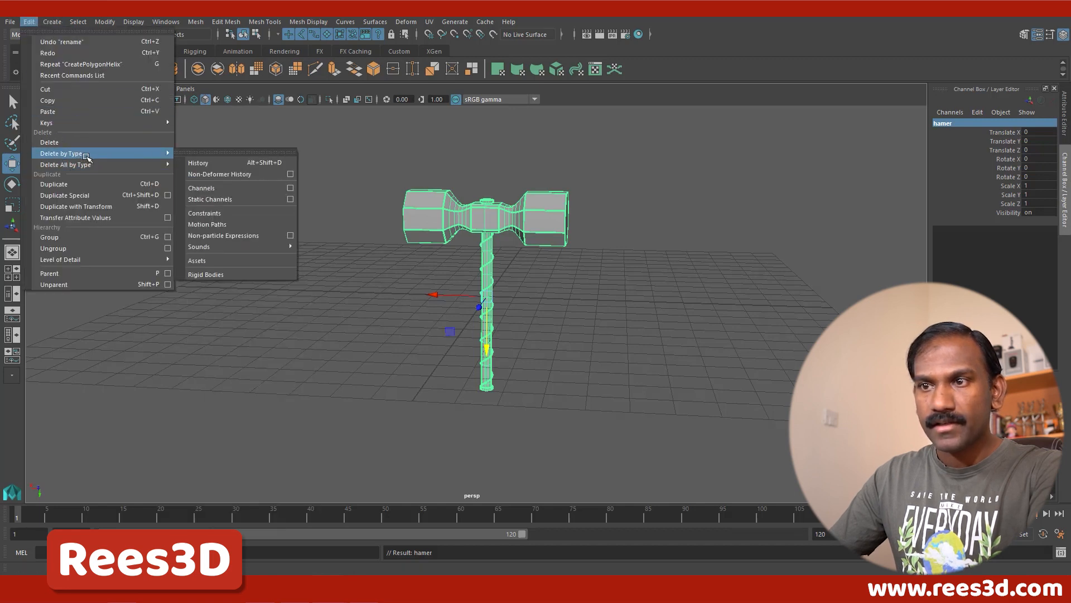
{"action": "mouse_move", "coordinate": [86, 164]}
{"action": "left_click", "coordinate": [198, 174]}
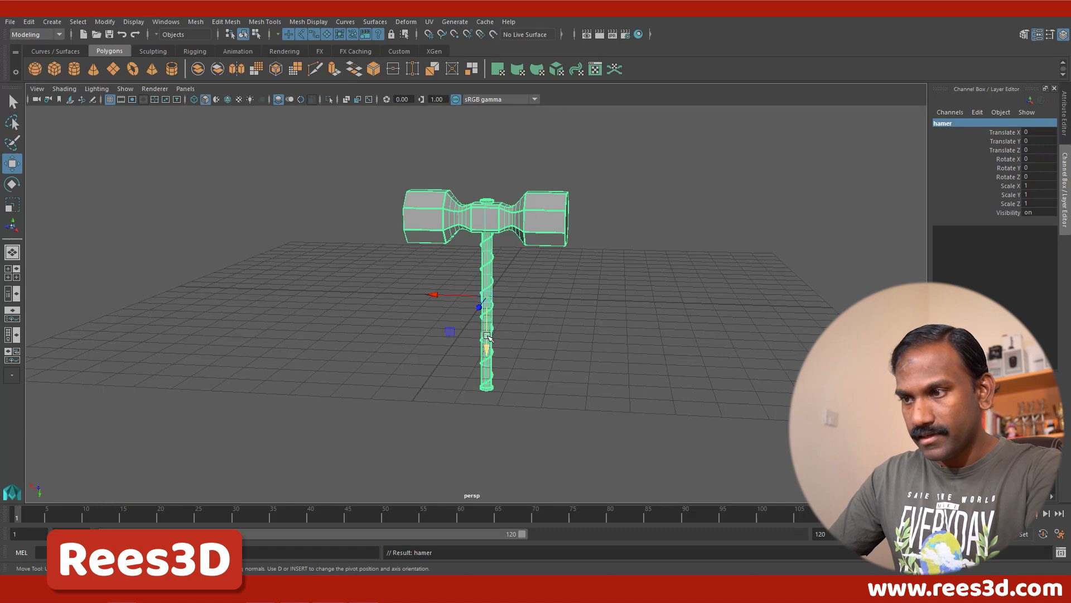
Step: Raise the hammer group to a Translate Y of about -3.461 so the handle's base rests on the grid, deselect it, and review the model
{"action": "left_click_drag", "start_coordinate": [487, 337], "coordinate": [502, 268]}
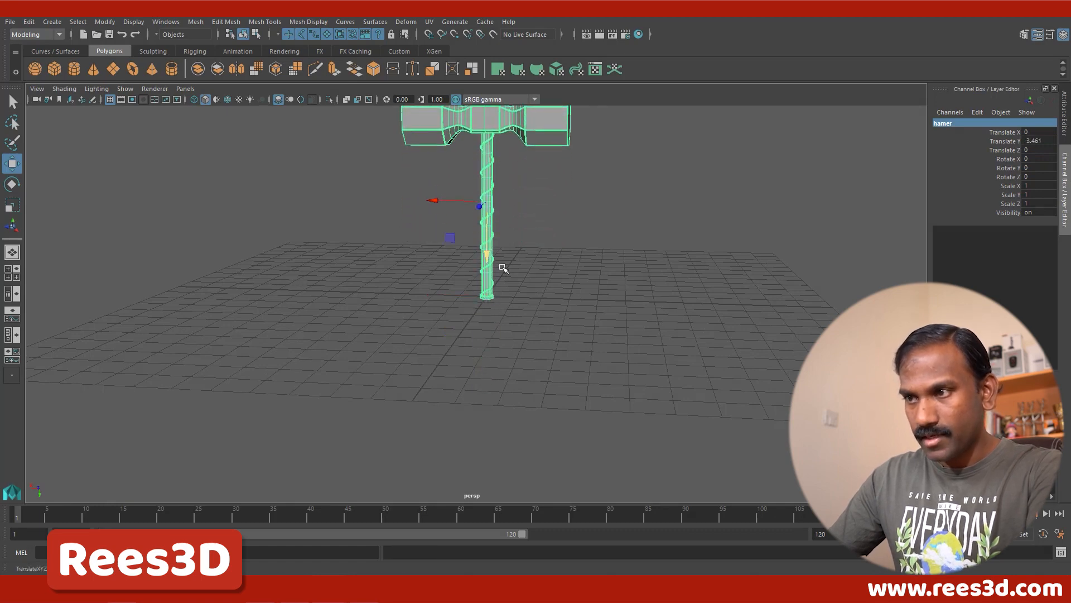
{"action": "right_click_drag", "start_coordinate": [565, 286], "coordinate": [516, 221], "text": "alt"}
{"action": "left_click_drag", "start_coordinate": [536, 240], "coordinate": [516, 229], "text": "alt"}
{"action": "right_click_drag", "start_coordinate": [528, 234], "coordinate": [545, 296], "text": "alt"}
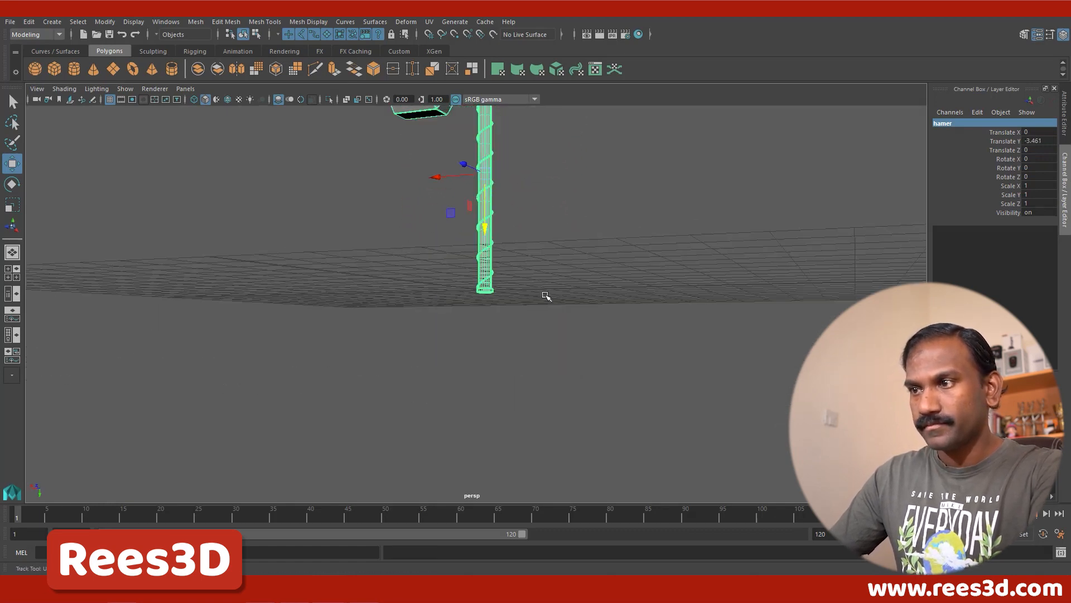
{"action": "key", "text": "f"}
{"action": "left_click", "coordinate": [536, 353]}
{"action": "left_click_drag", "start_coordinate": [536, 354], "coordinate": [555, 366], "text": "alt"}
{"action": "right_click_drag", "start_coordinate": [554, 366], "coordinate": [582, 339], "text": "alt"}
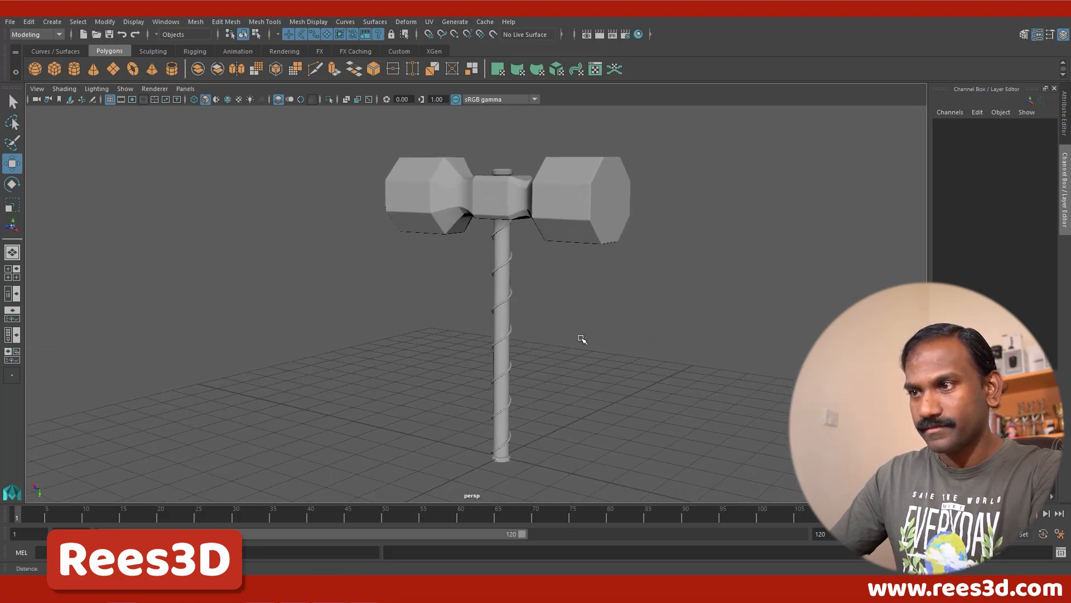
{"action": "middle_click_drag", "start_coordinate": [582, 339], "coordinate": [598, 335], "text": "alt"}
{"action": "right_click_drag", "start_coordinate": [598, 334], "coordinate": [580, 334], "text": "alt"}
{"action": "middle_click_drag", "start_coordinate": [580, 334], "coordinate": [504, 323], "text": "alt"}
{"action": "right_click_drag", "start_coordinate": [504, 323], "coordinate": [591, 325], "text": "alt"}
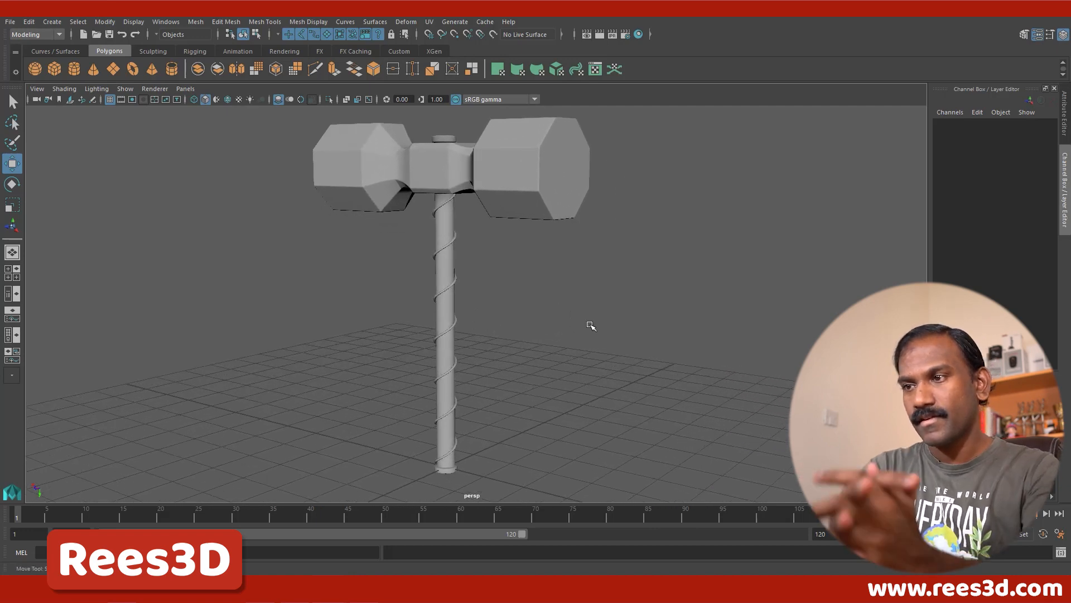